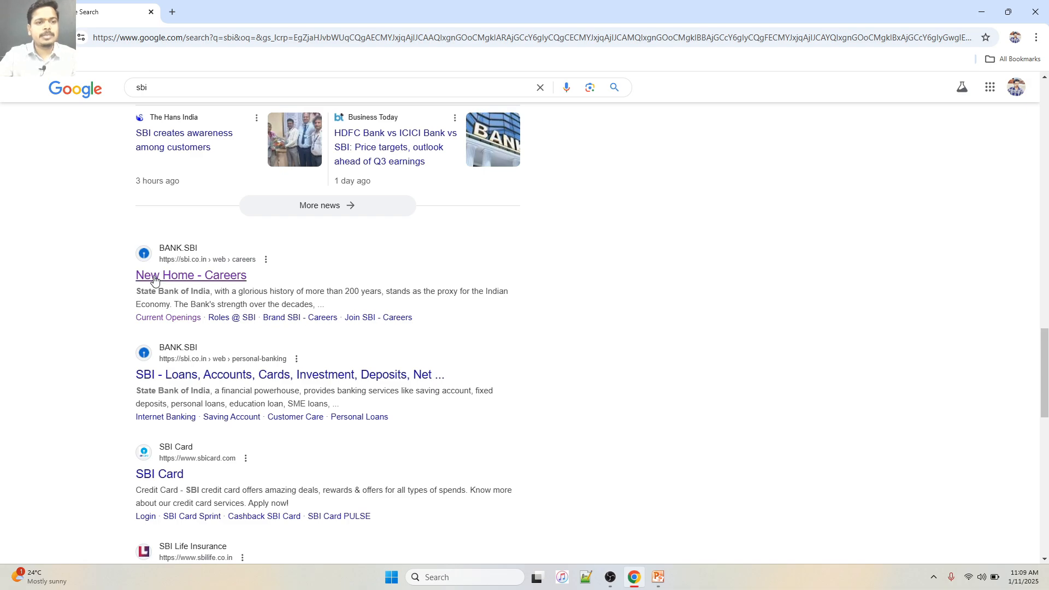
Go from SBI Careers to Current Openings, expand the Probationary Officers recruitment and choose Apply Now
left_click(201, 277)
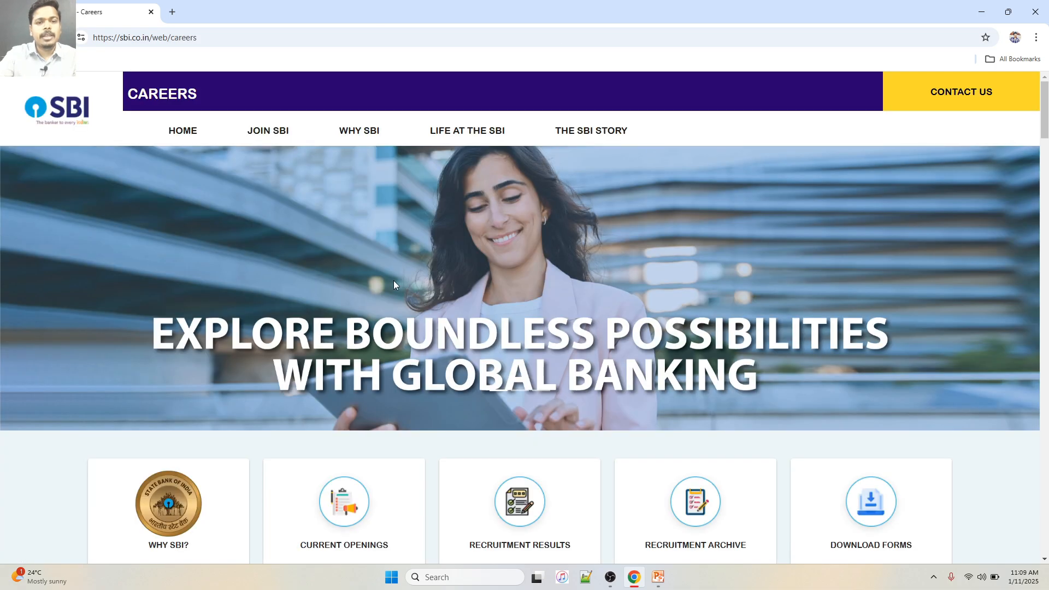
scroll(424, 280, "down", 4)
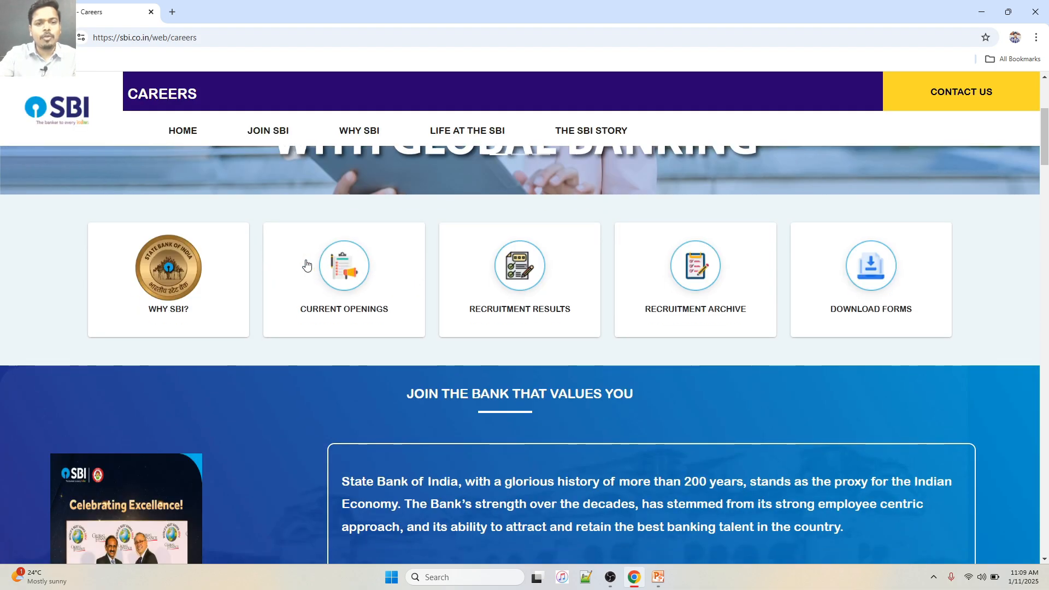
left_click(341, 277)
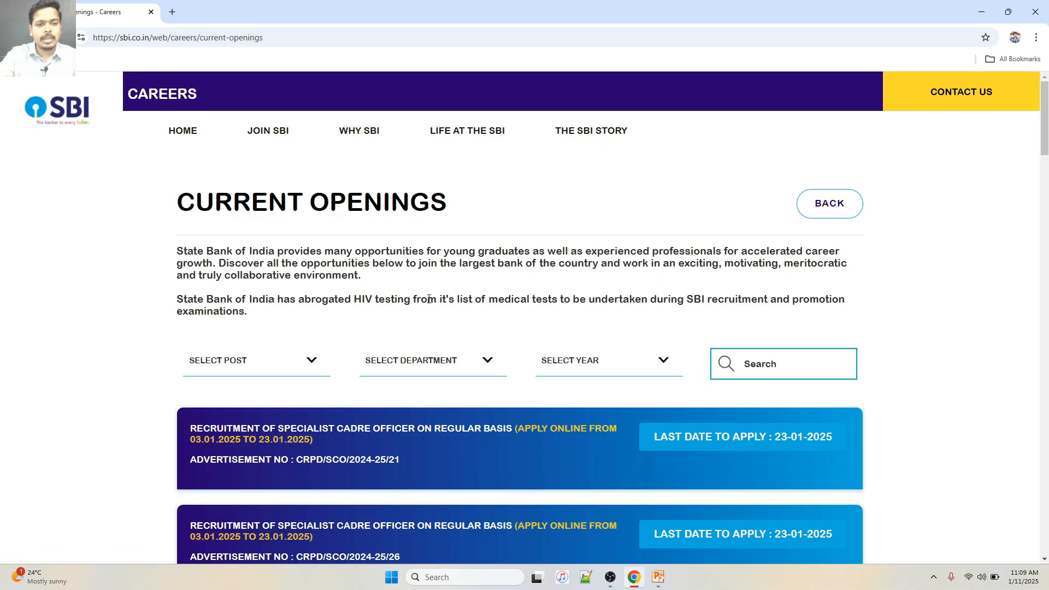
scroll(432, 300, "down", 5)
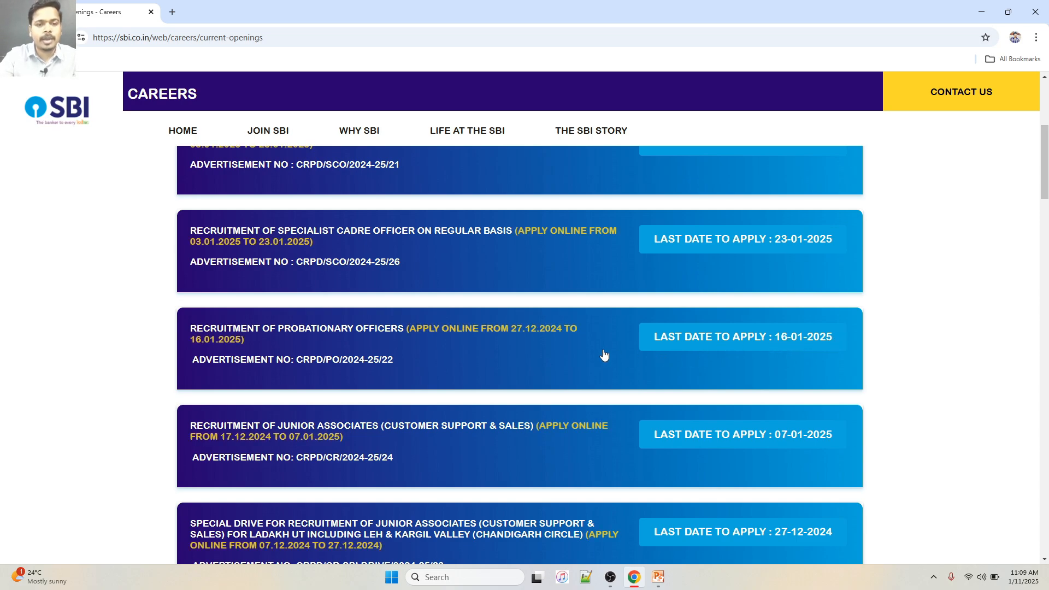
left_click(680, 336)
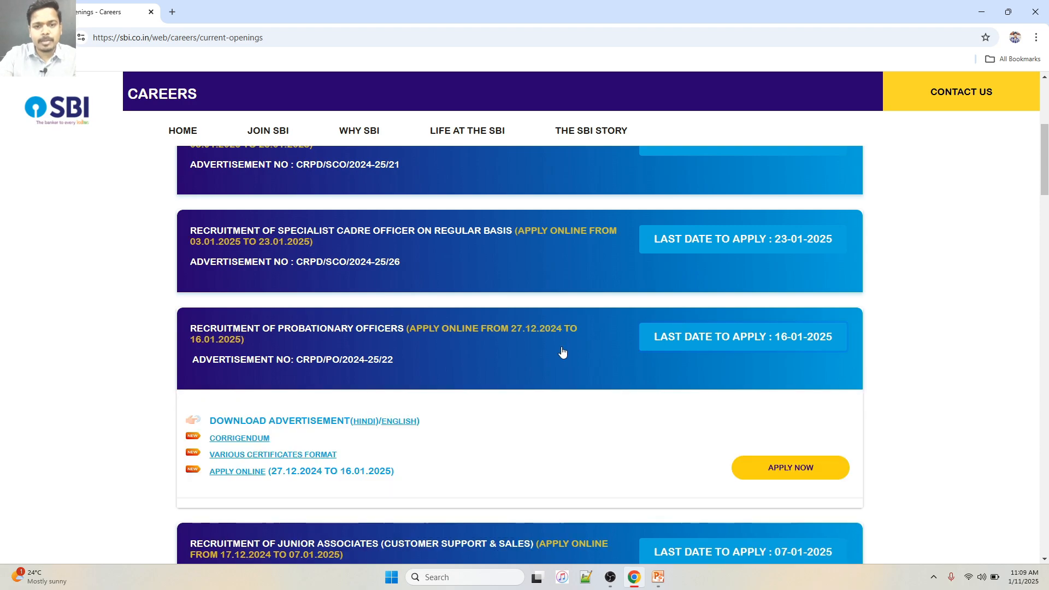
left_click(775, 473)
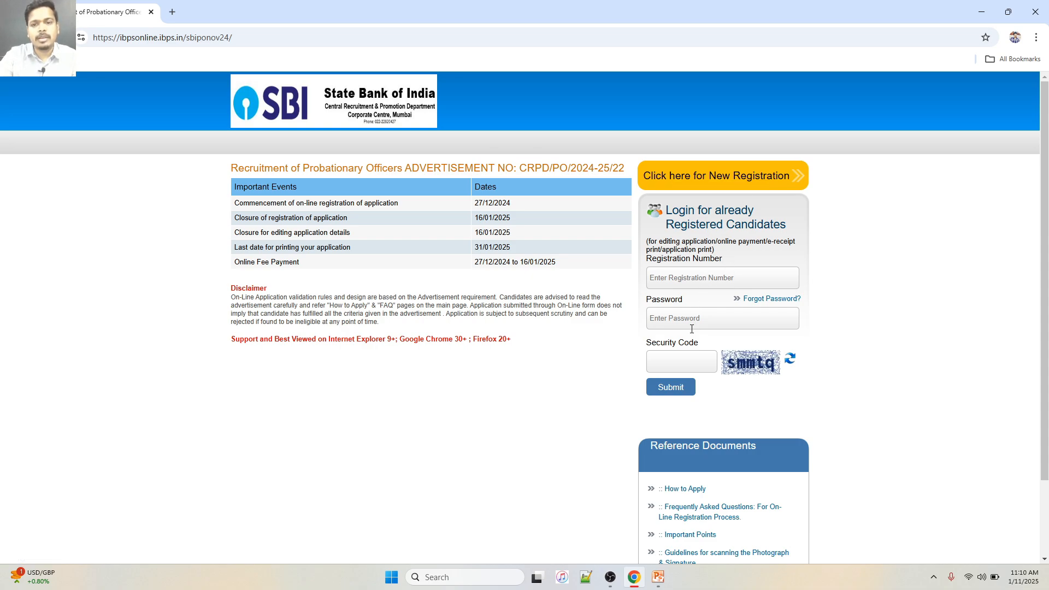
Start a new candidate registration from the IBPS login page
left_click(695, 180)
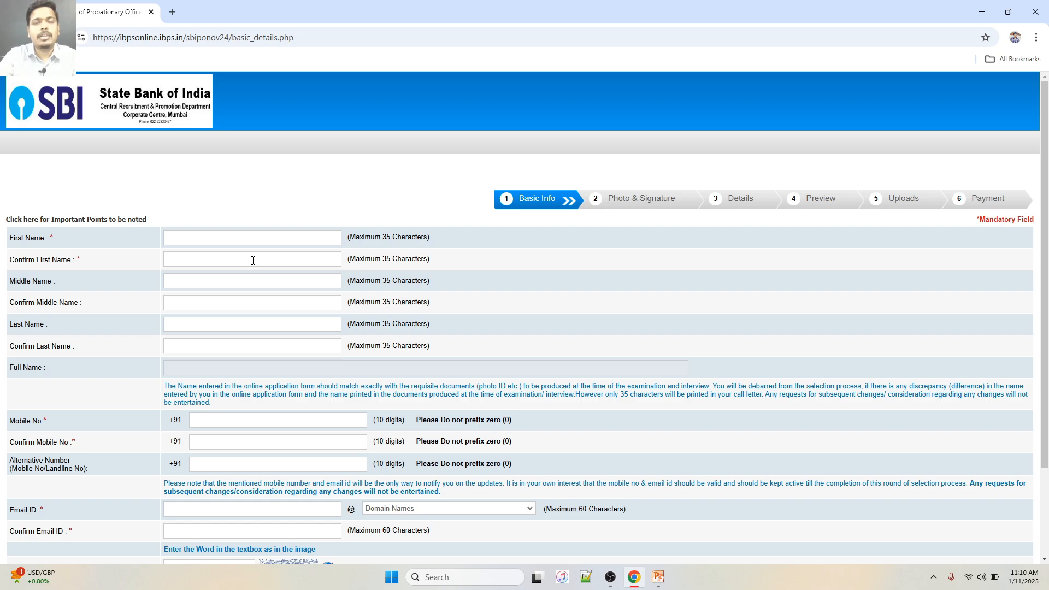
Enter the applicant's first name, correcting a typo, and repeat it in Confirm First Name
left_click(175, 239)
mouse_move(294, 274)
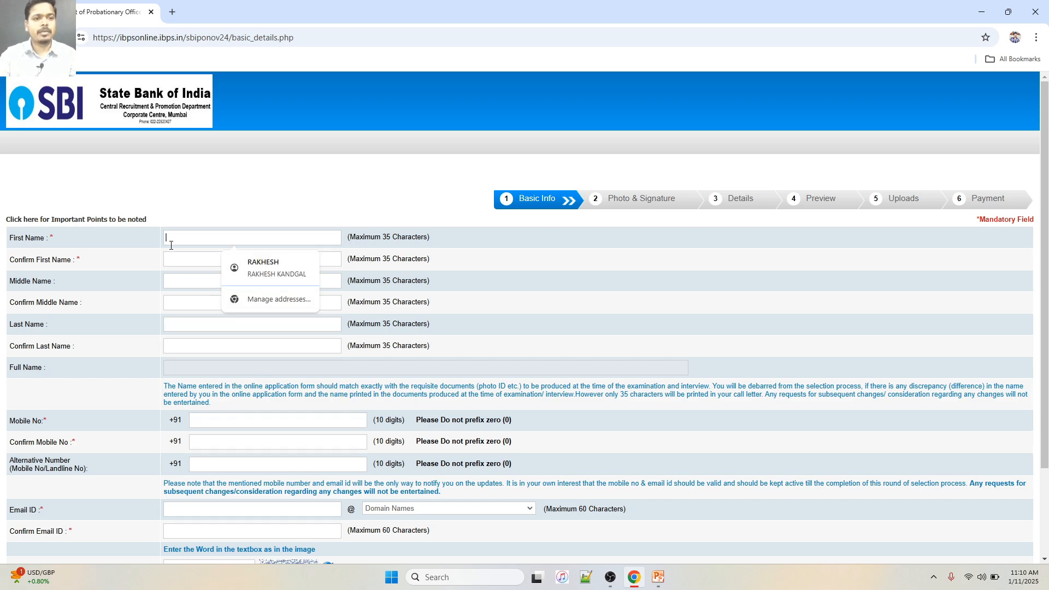
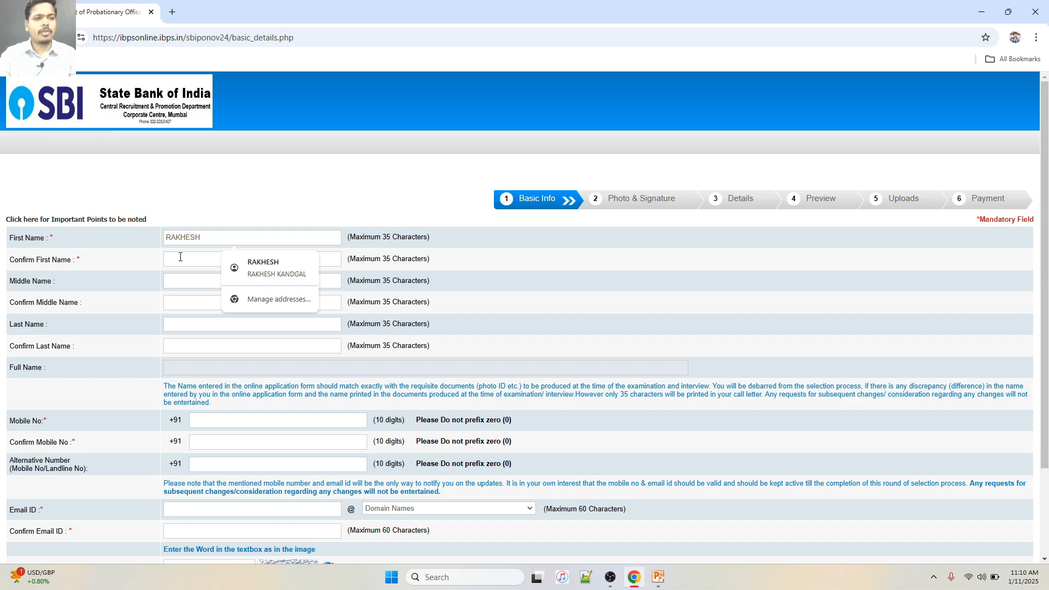
left_click(181, 257)
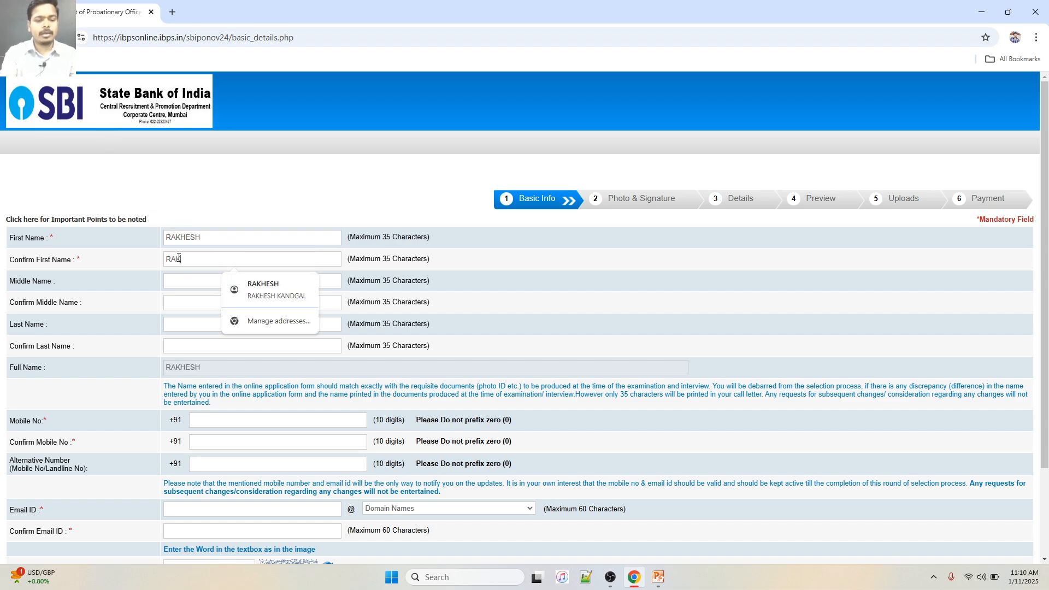
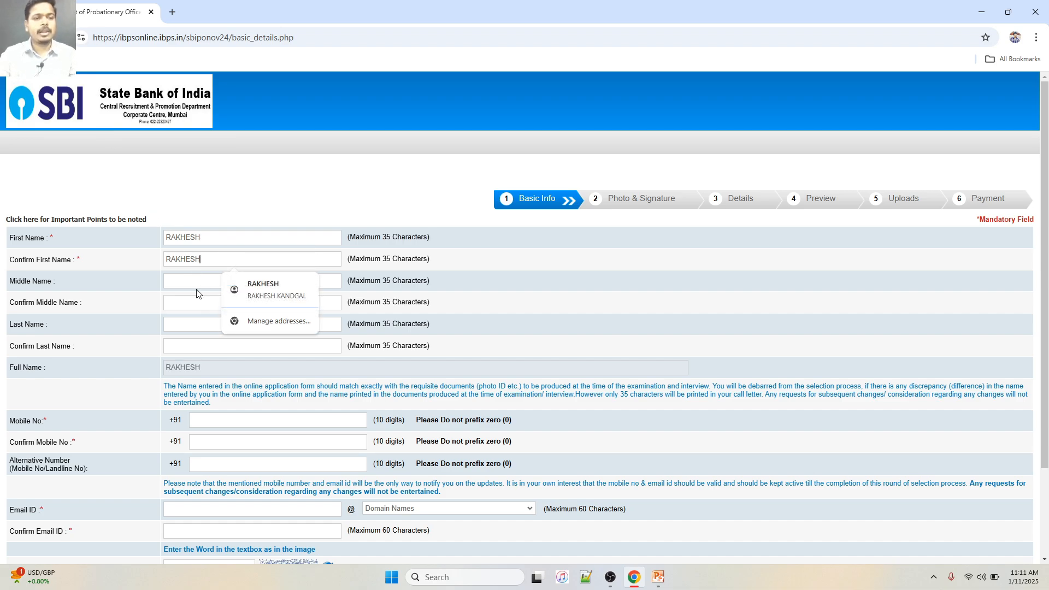
Enter the applicant's middle name in both the middle name and confirmation fields
left_click(186, 280)
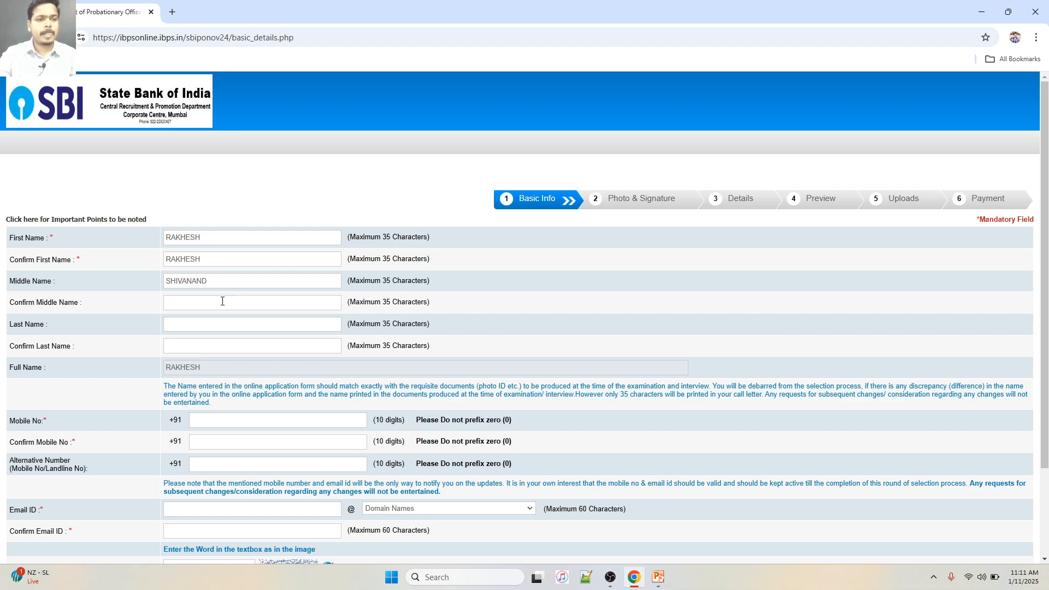
left_click(210, 302)
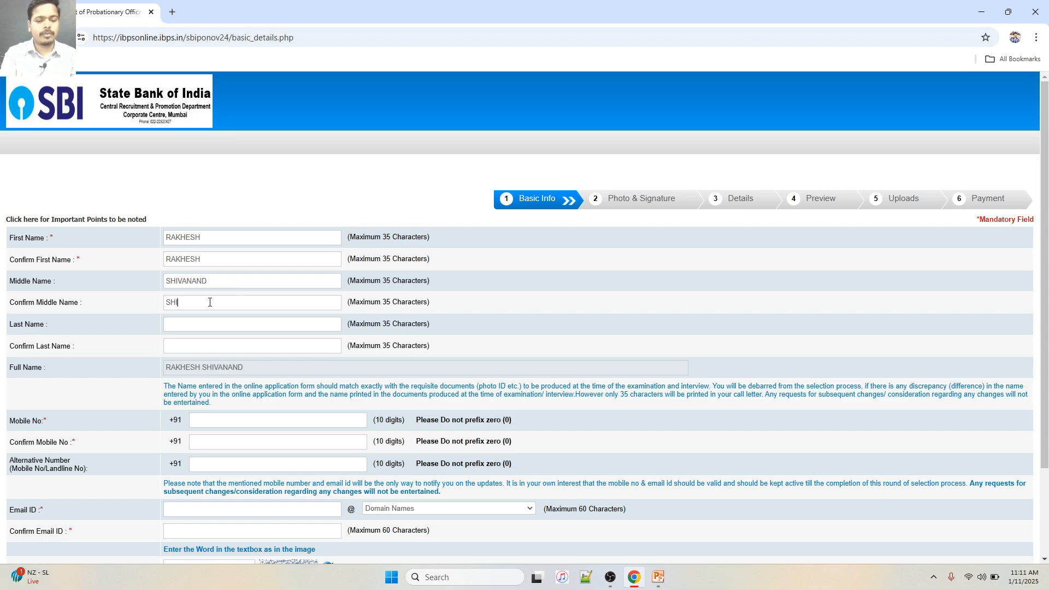
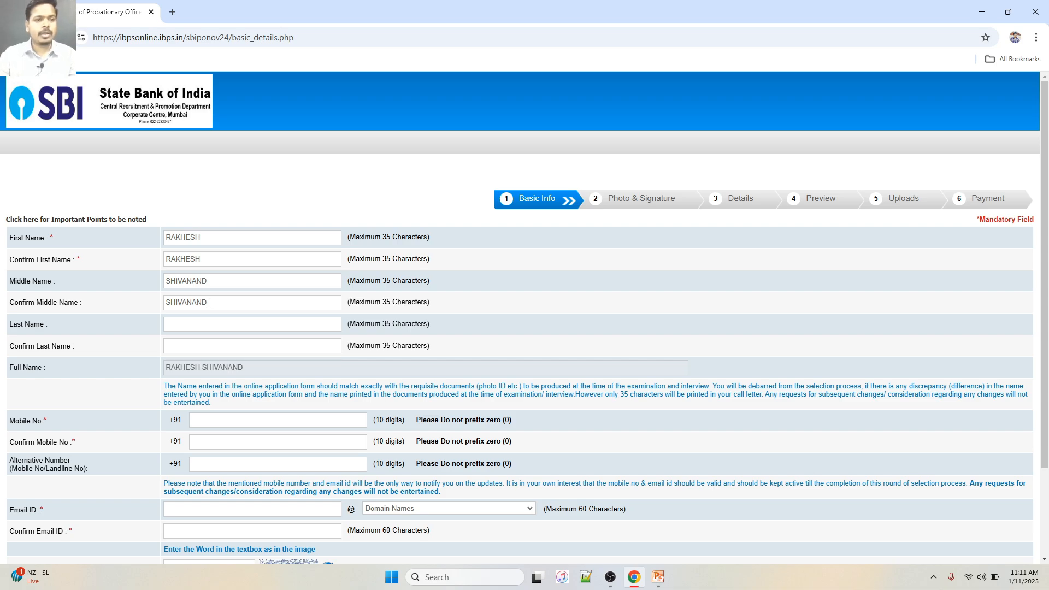
Enter and confirm the applicant's last name, then delete the middle name entry
left_click(182, 326)
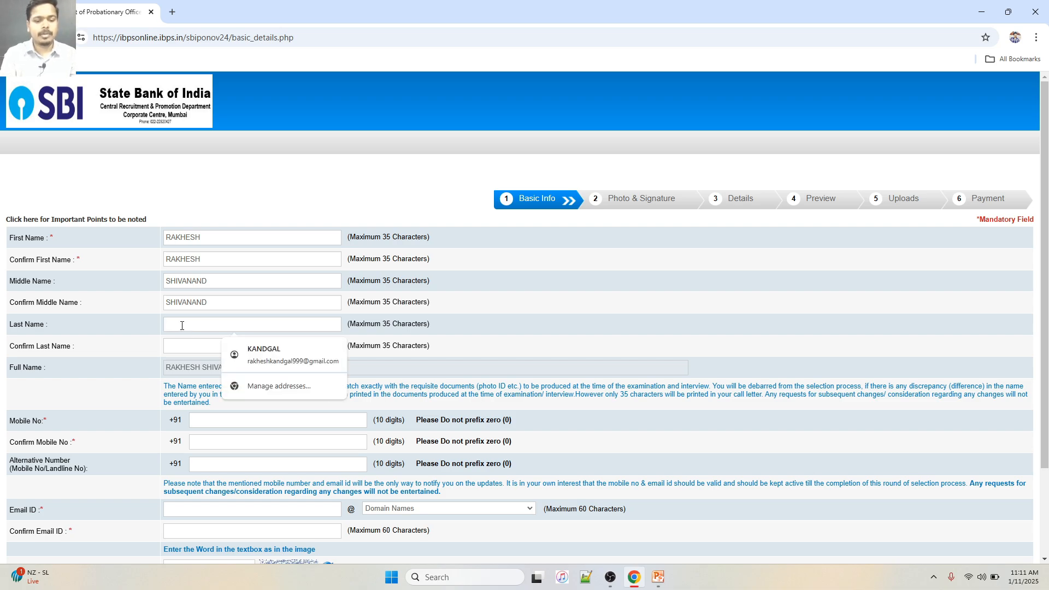
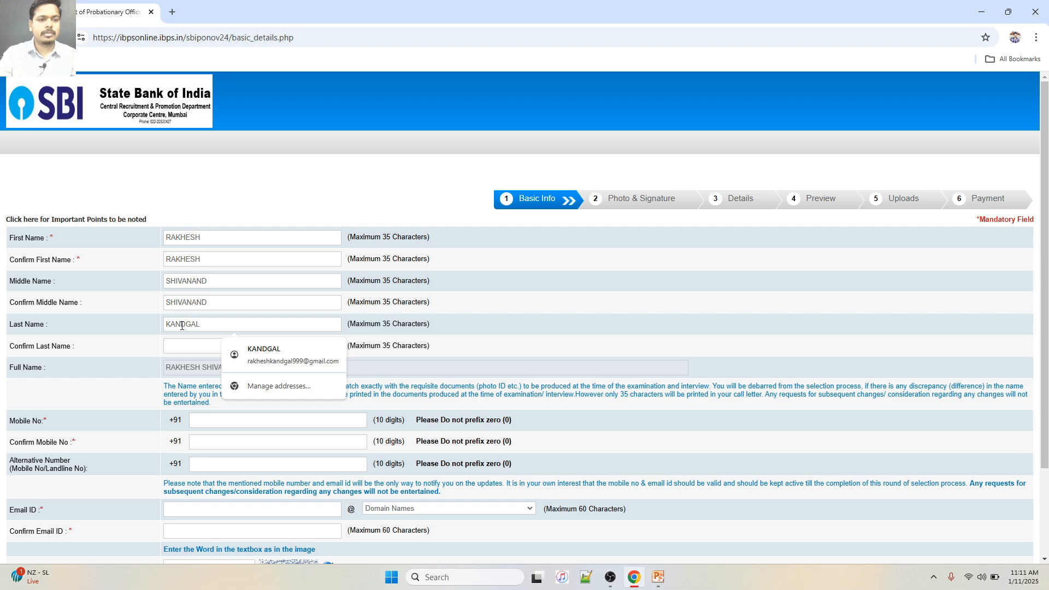
left_click(178, 349)
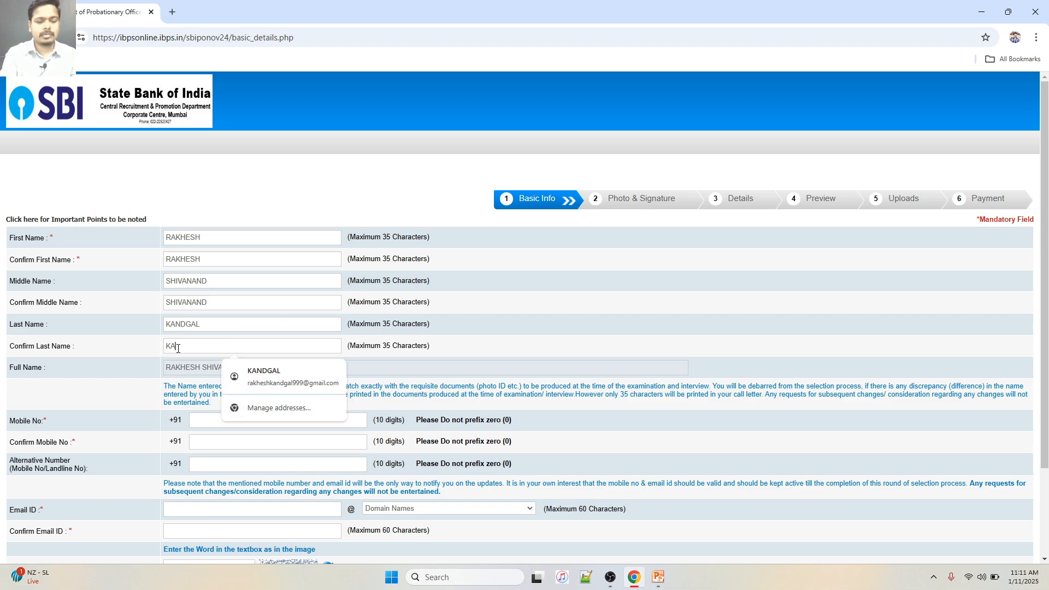
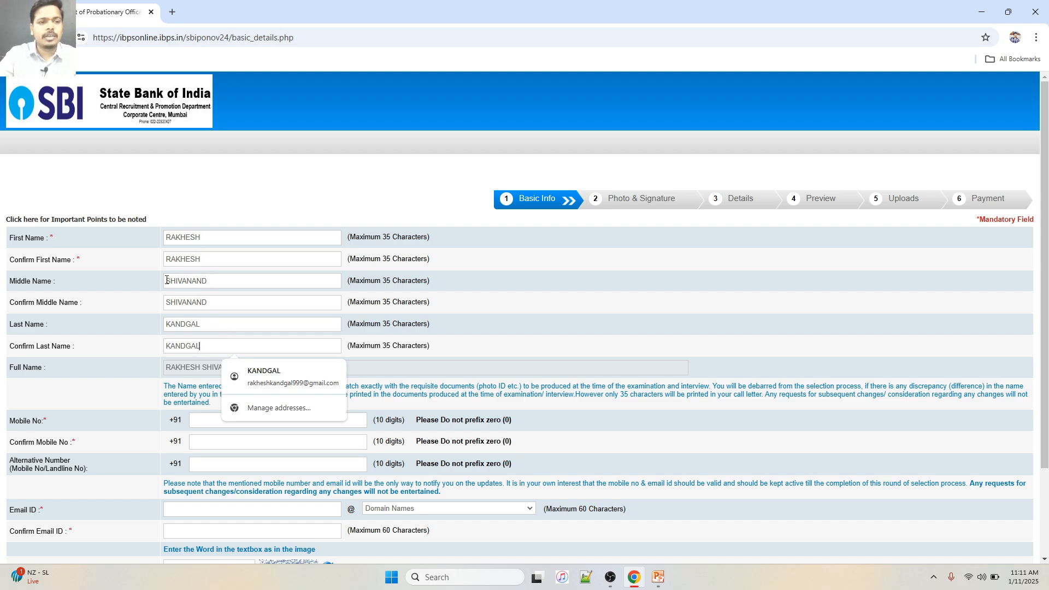
left_click_drag(167, 281, 164, 302)
key("BackSpace")
key("BackSpace")
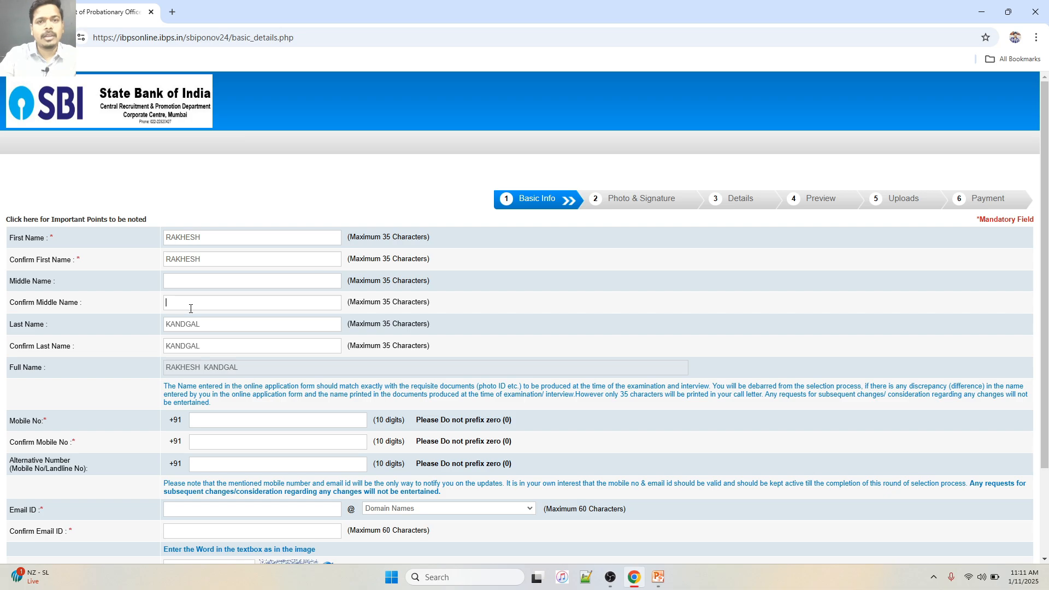
scroll(190, 309, "down", 3)
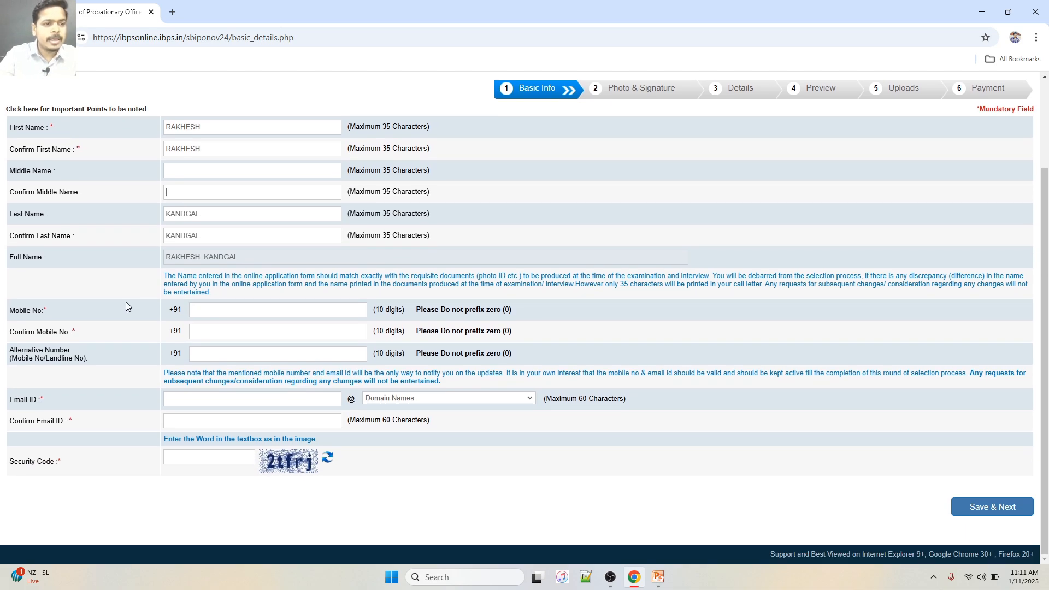
left_click(196, 311)
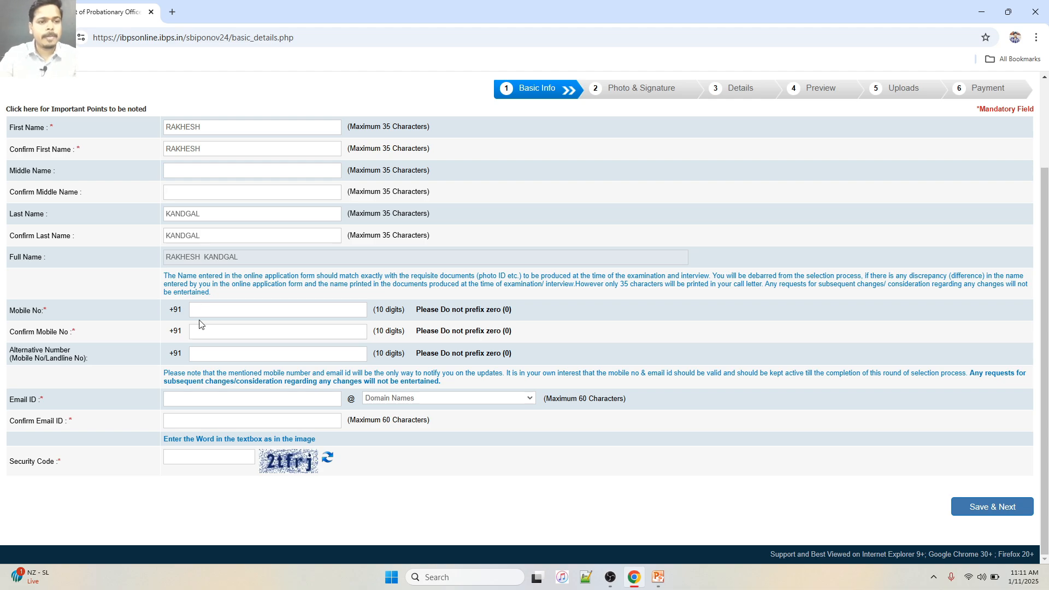
left_click(211, 332)
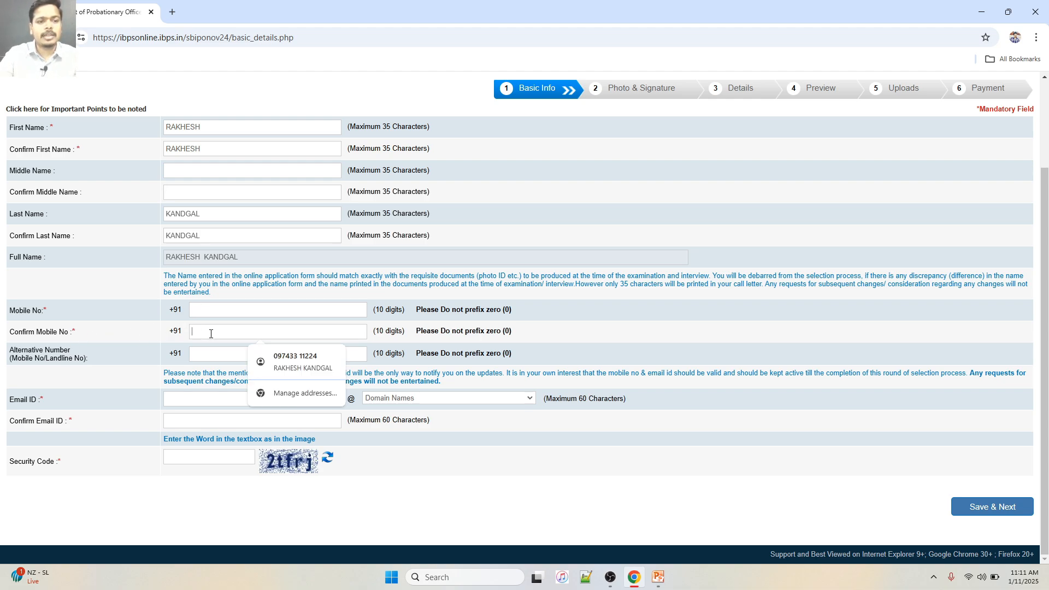
left_click(211, 311)
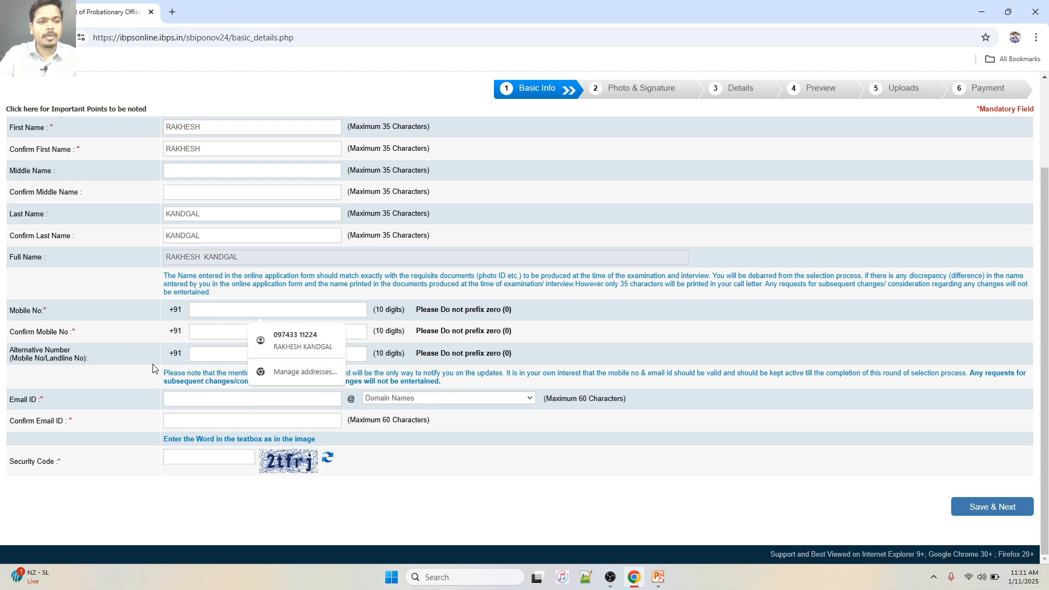
left_click(136, 362)
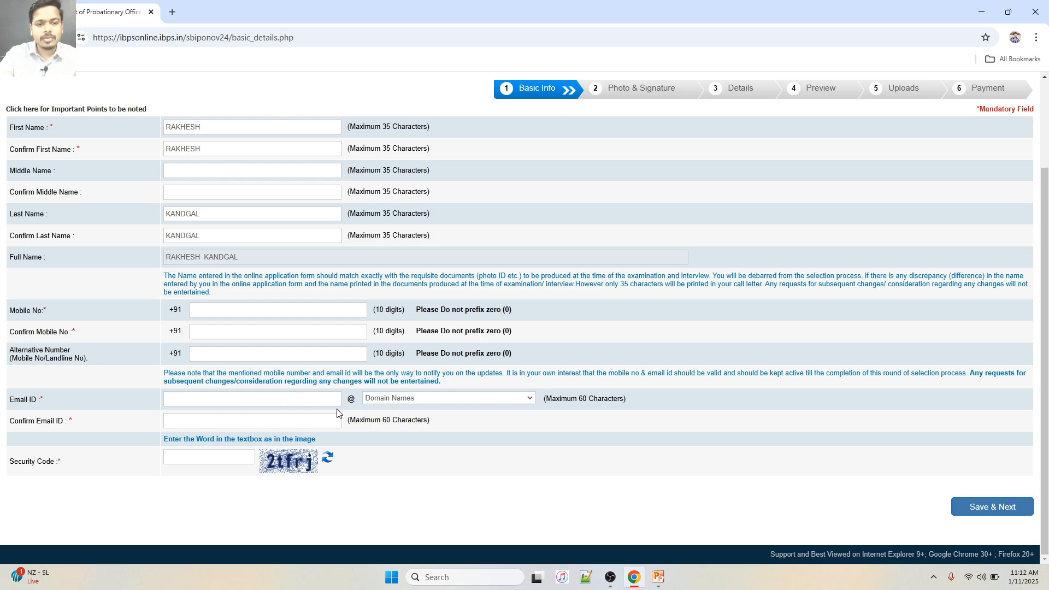
Enter the email username with gmail.com as domain and type the full address in Confirm Email ID
left_click(250, 404)
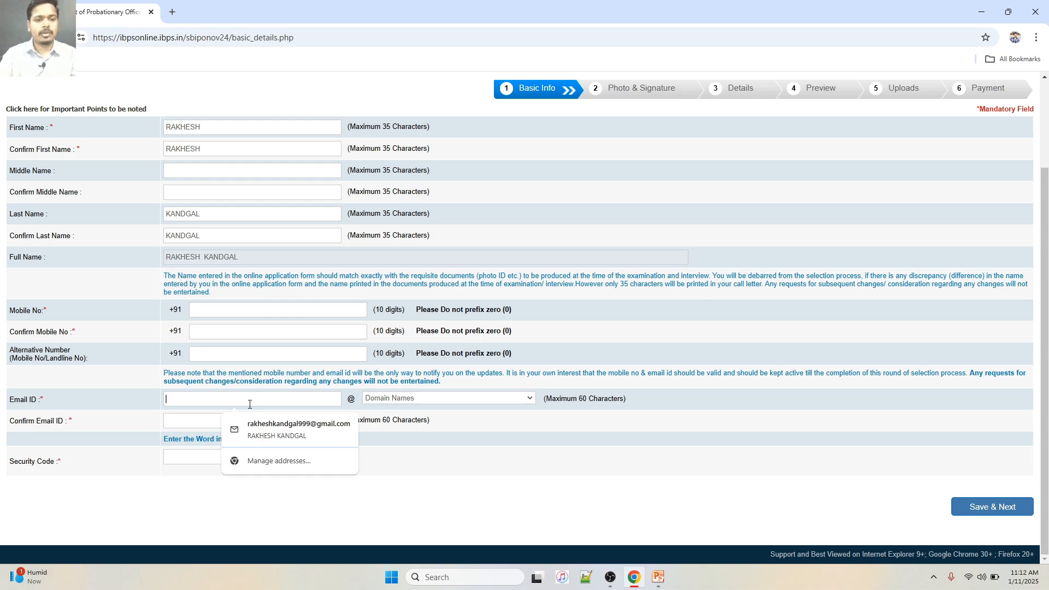
type("RAKHESH")
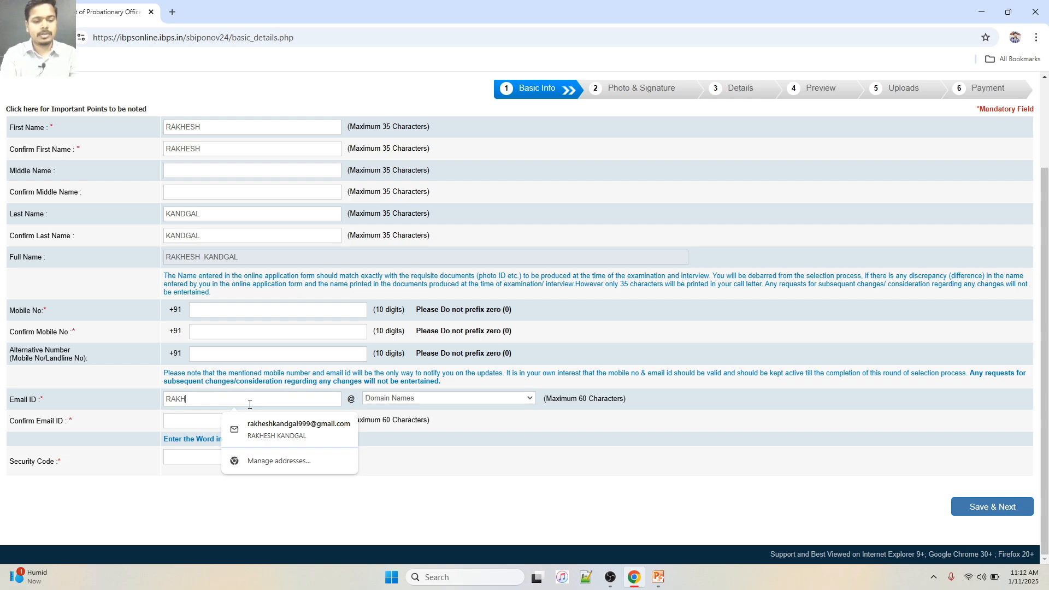
key("BackSpace")
key("BackSpace")
key("BackSpace")
key("BackSpace")
key("BackSpace")
key("BackSpace")
key("BackSpace")
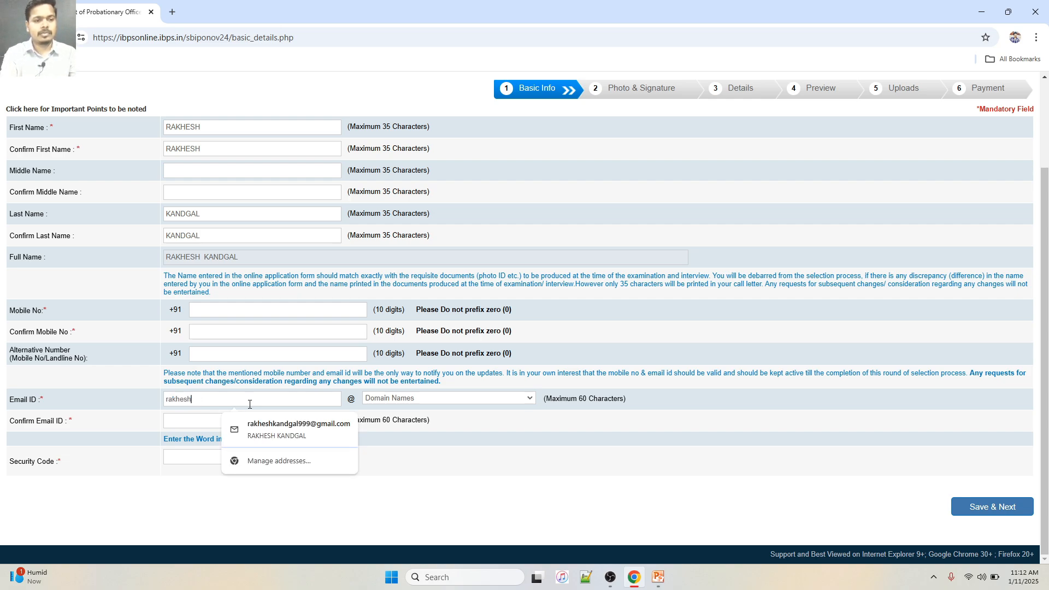
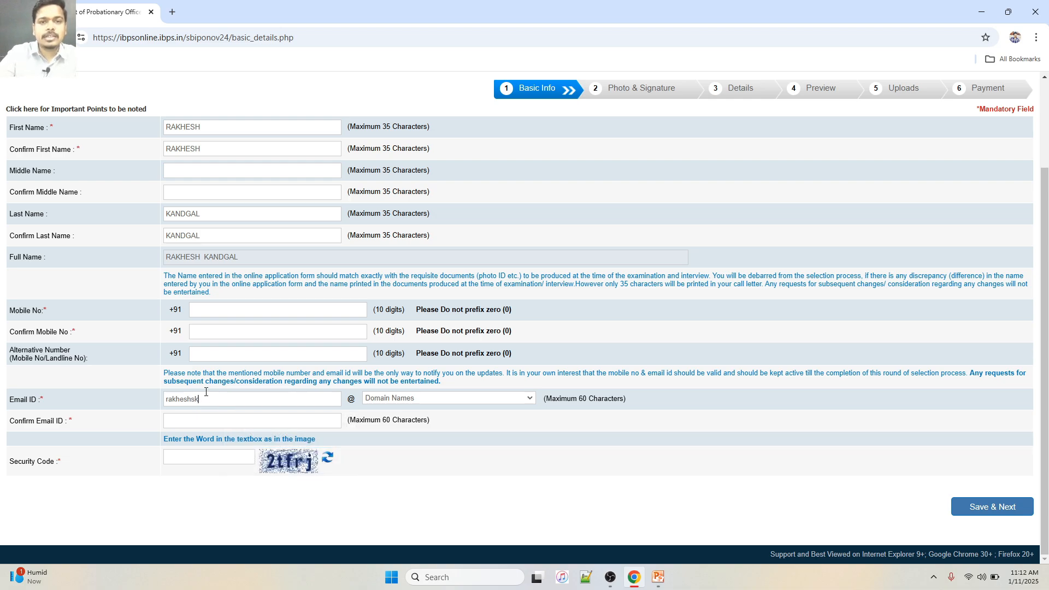
left_click(410, 401)
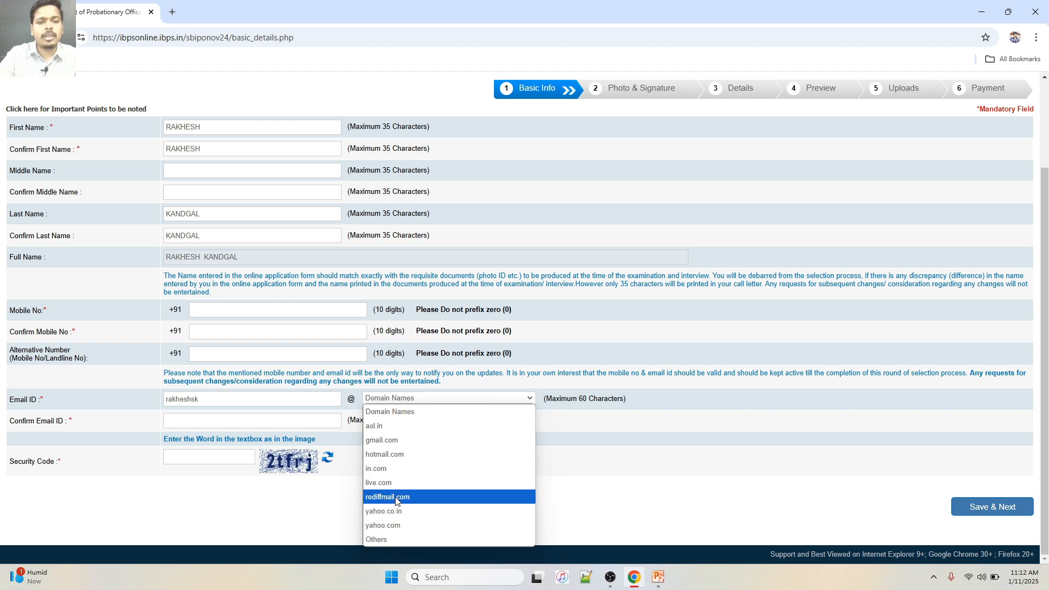
left_click(403, 447)
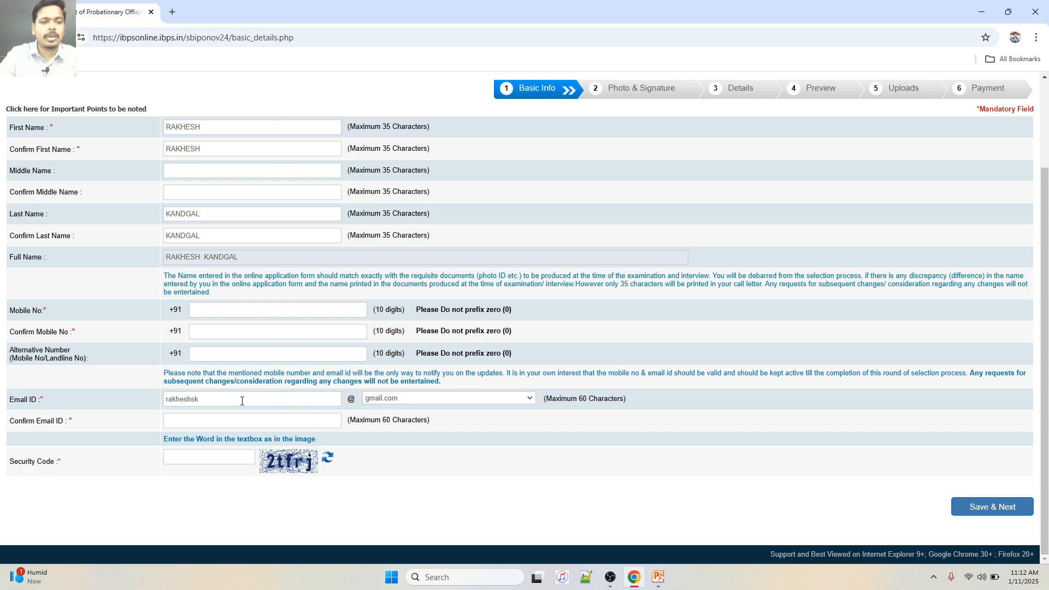
left_click(180, 423)
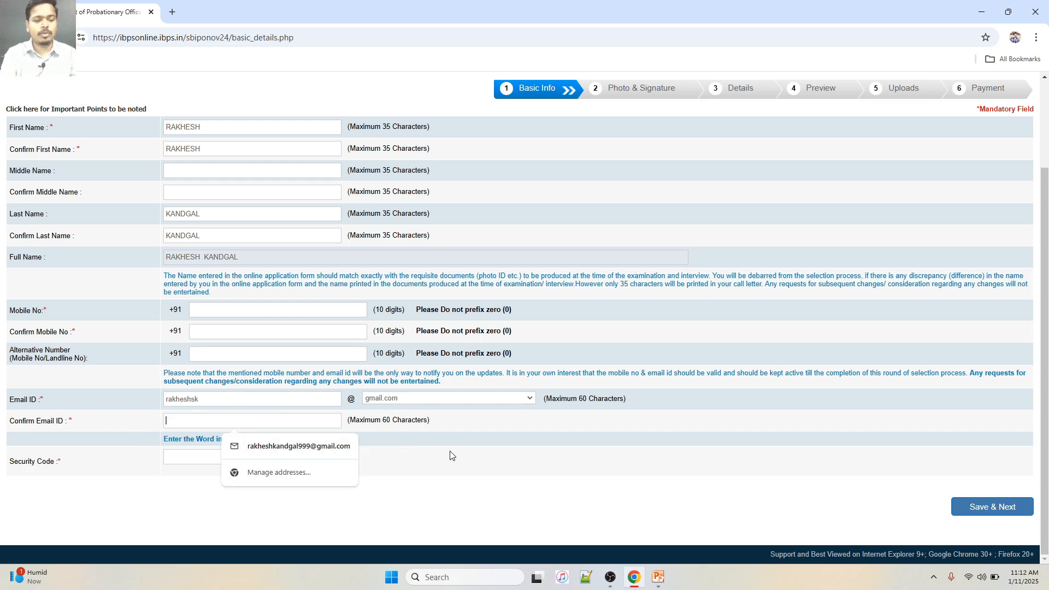
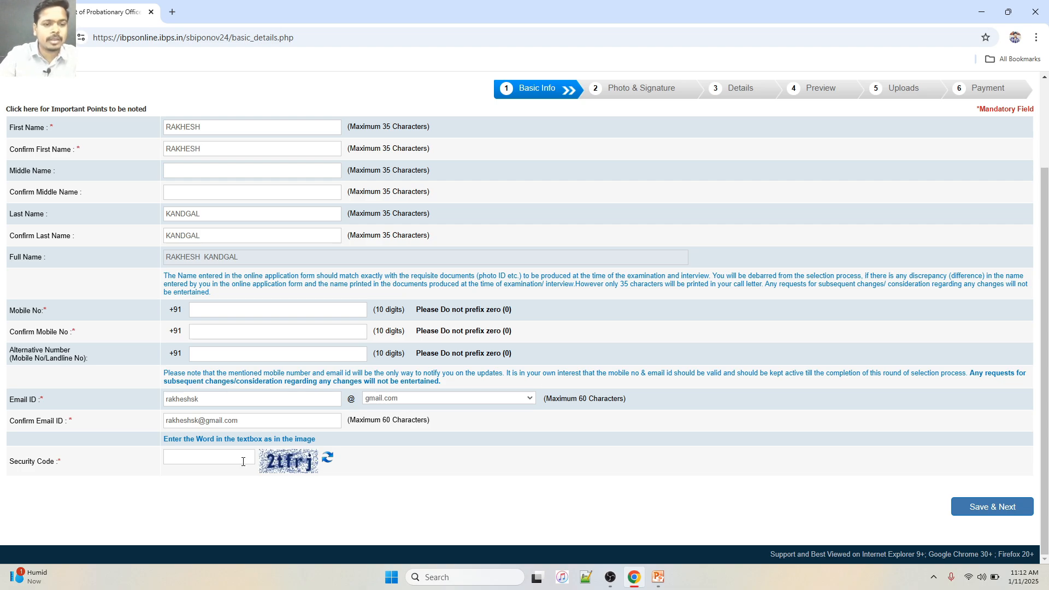
Enter the captcha in the Security Code box and save the Basic Info
left_click(213, 463)
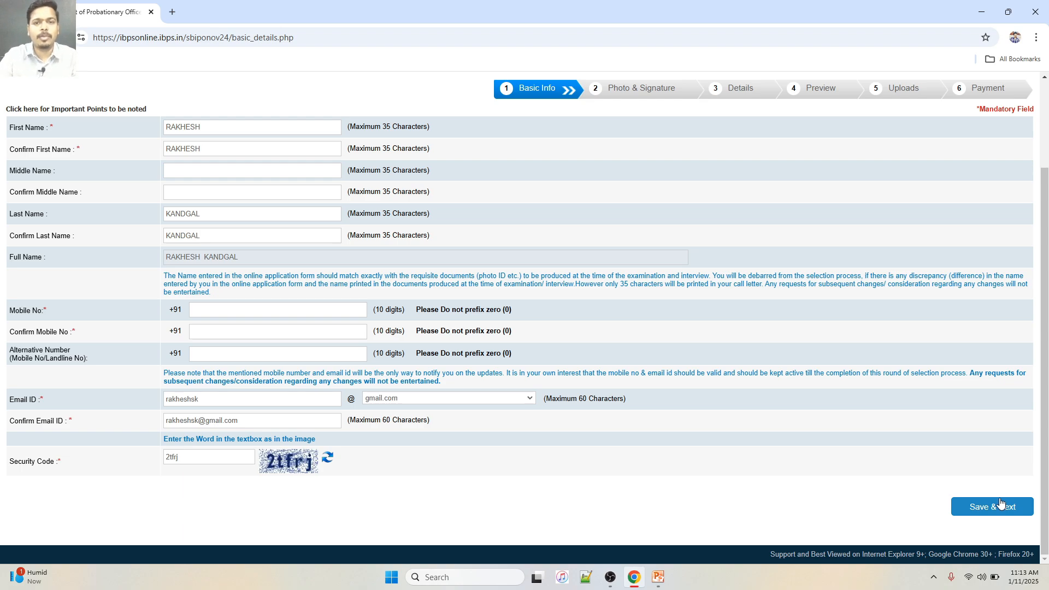
scroll(470, 227, "up", 2)
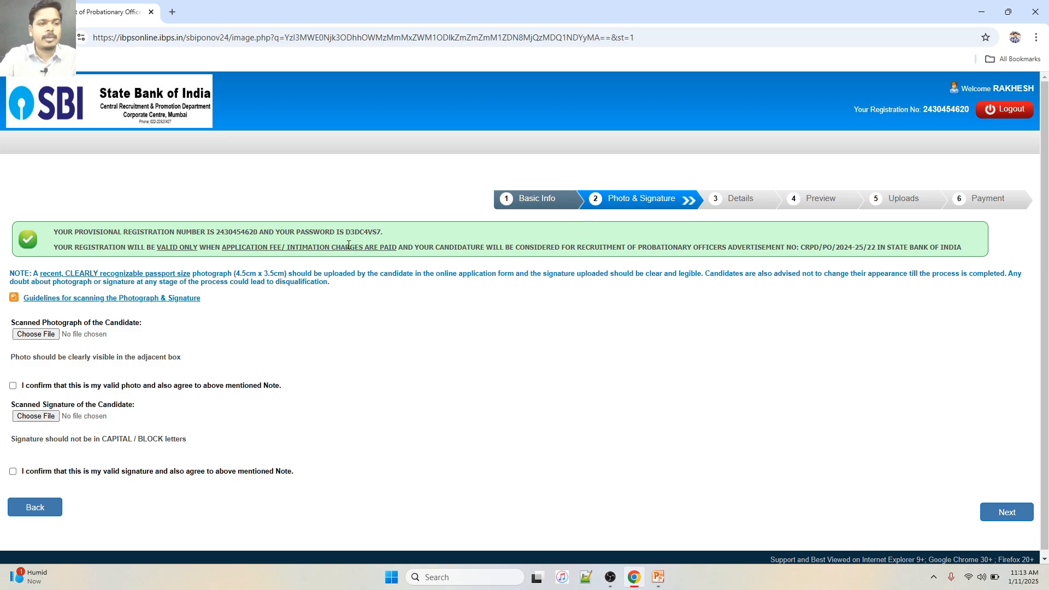
Upload the candidate's photo from Desktop > DOCUMENTS and tick the valid-photo confirmation
scroll(33, 320, "down", 1)
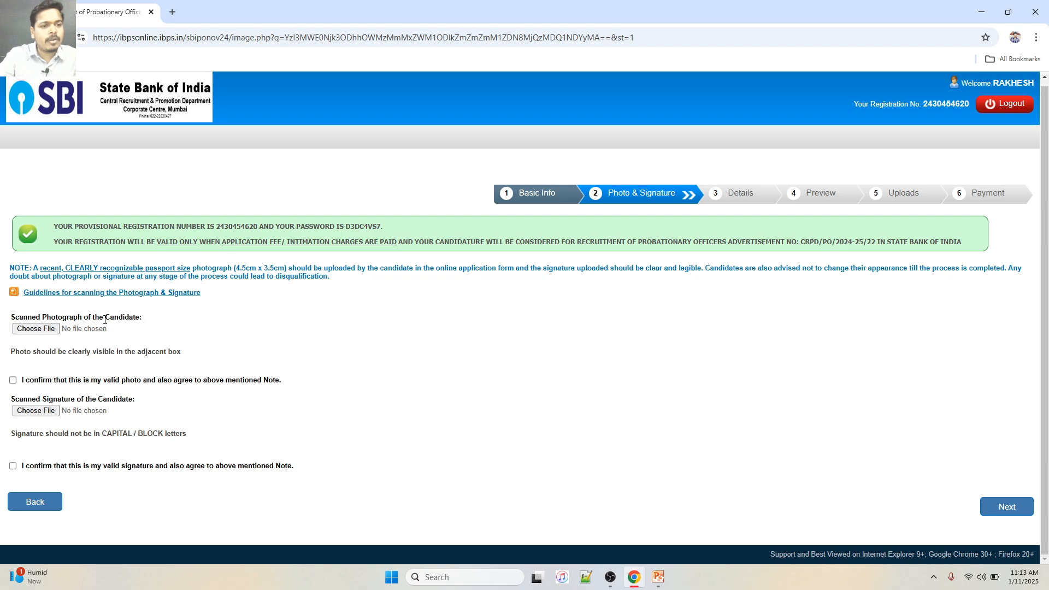
left_click(43, 331)
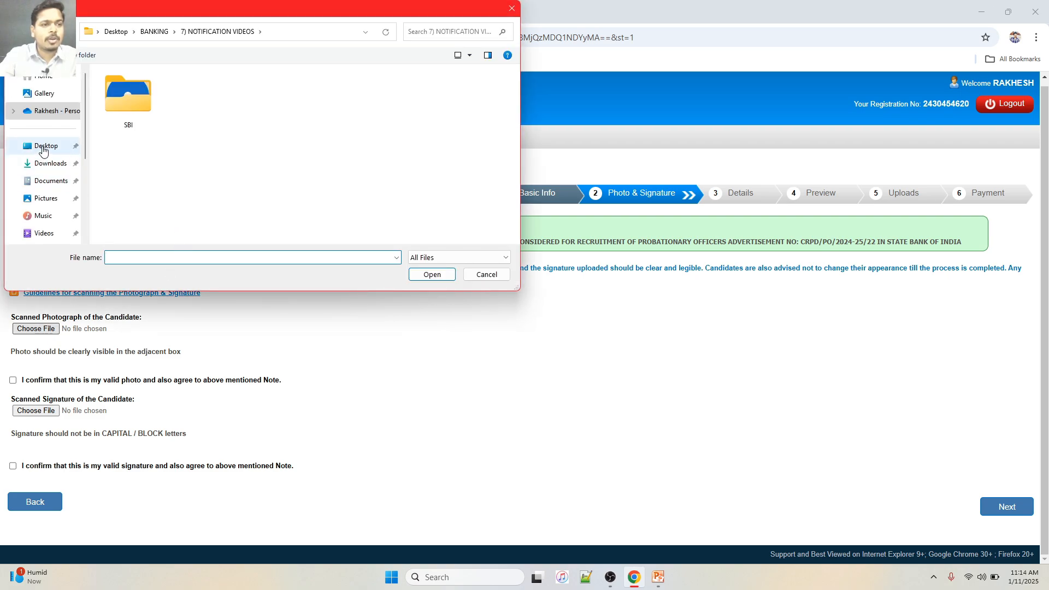
left_click(43, 147)
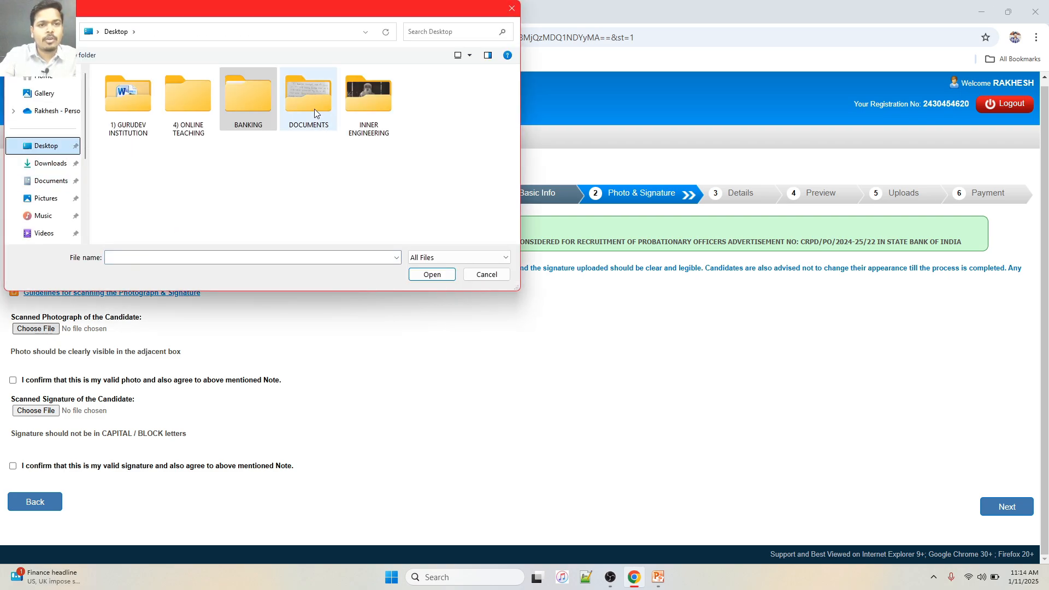
double_click(314, 110)
left_click(136, 97)
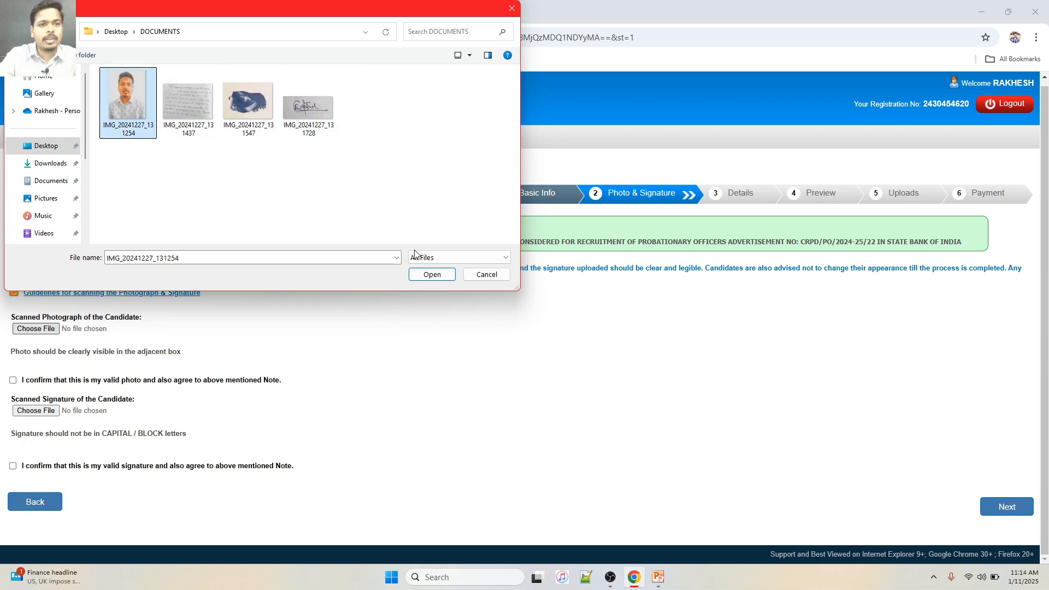
left_click(431, 275)
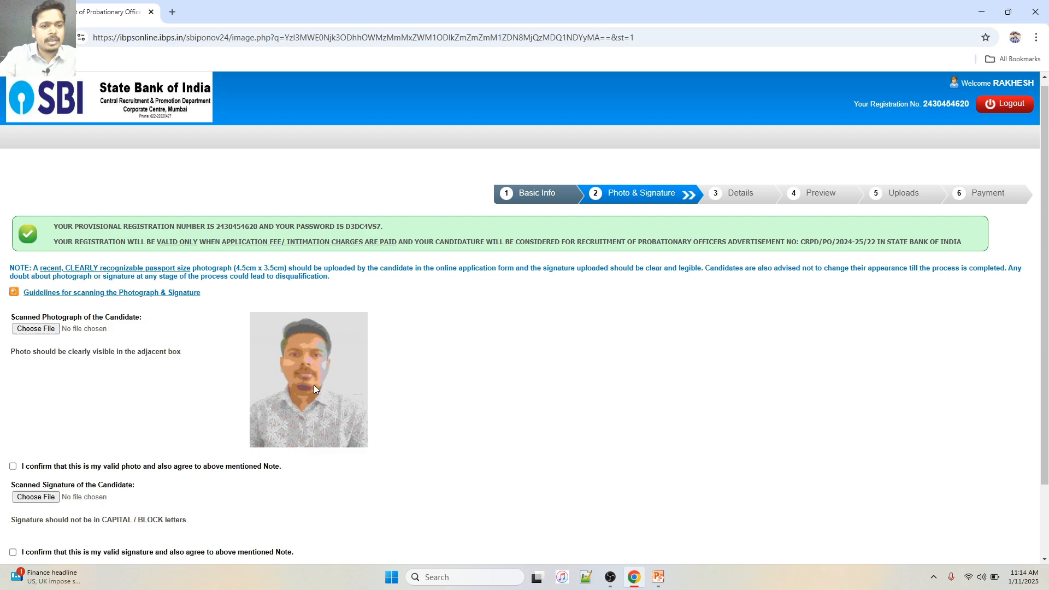
scroll(313, 383, "down", 2)
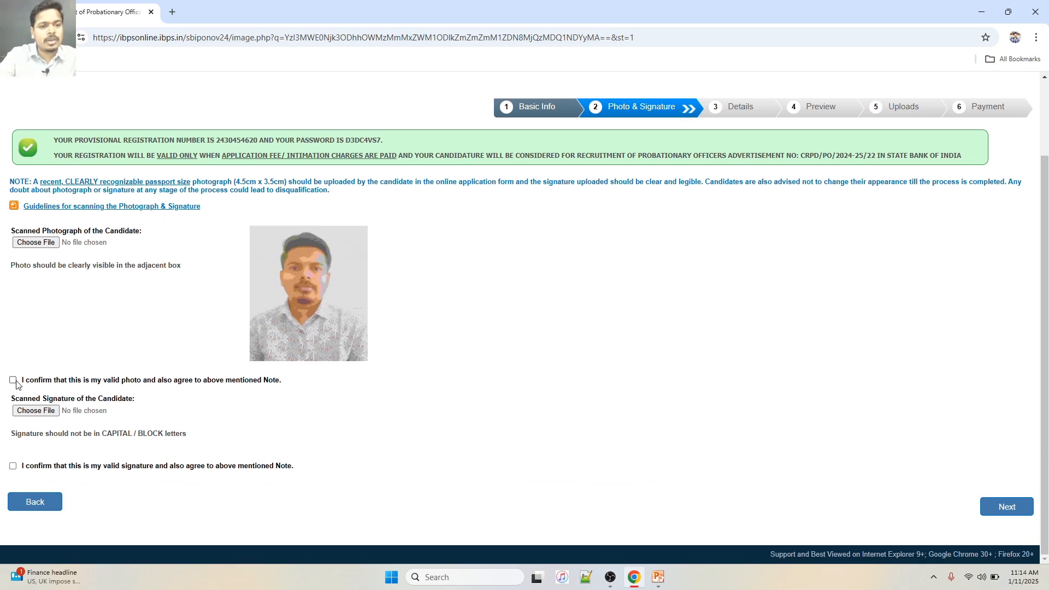
left_click(12, 381)
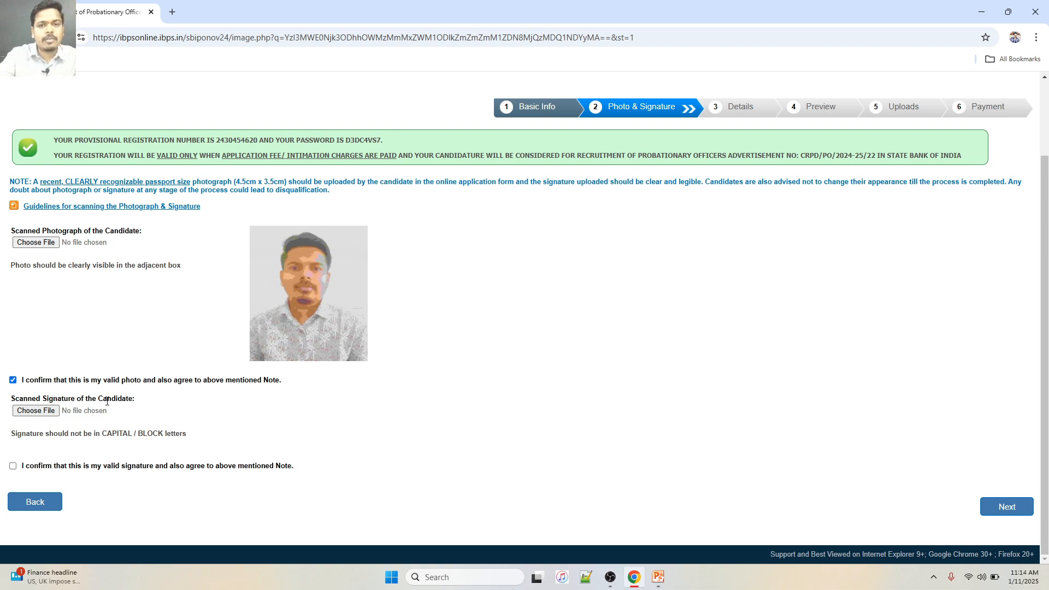
Upload signature image IMG_20241227_131728, retrying until accepted, and tick the signature confirmation
left_click(47, 411)
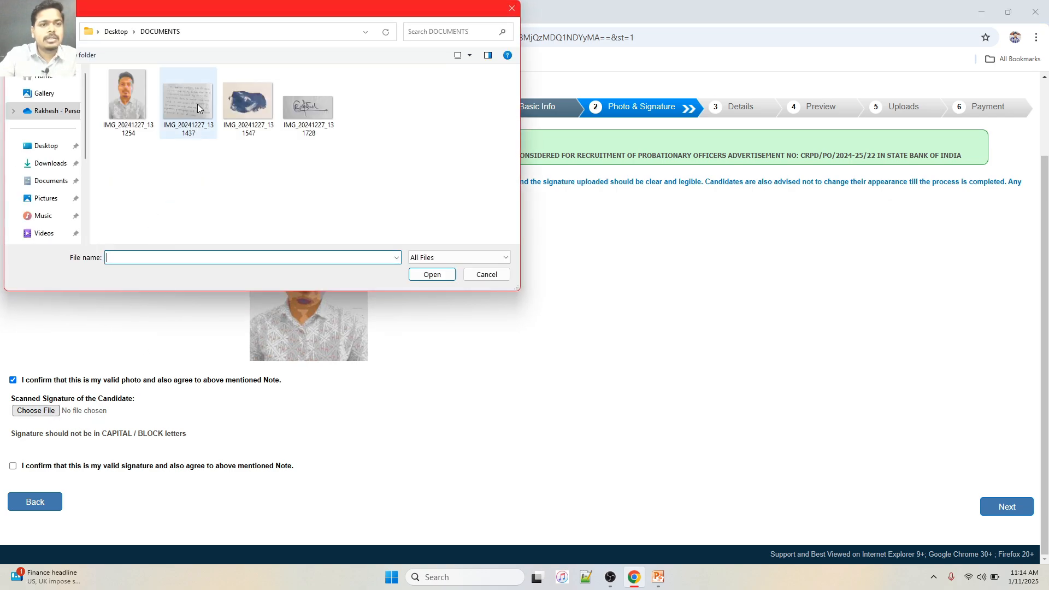
left_click(304, 116)
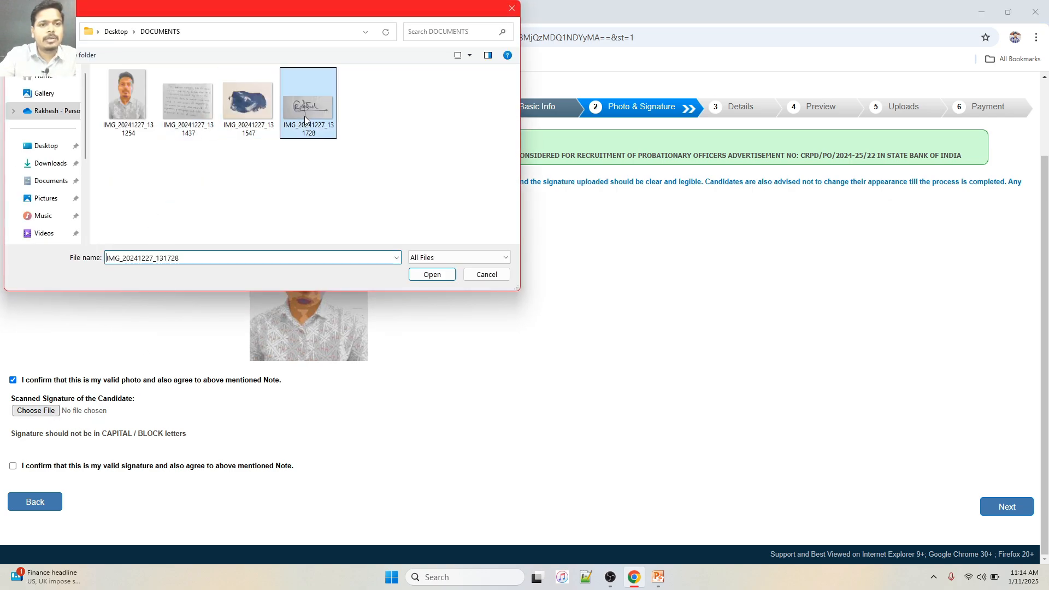
left_click(432, 276)
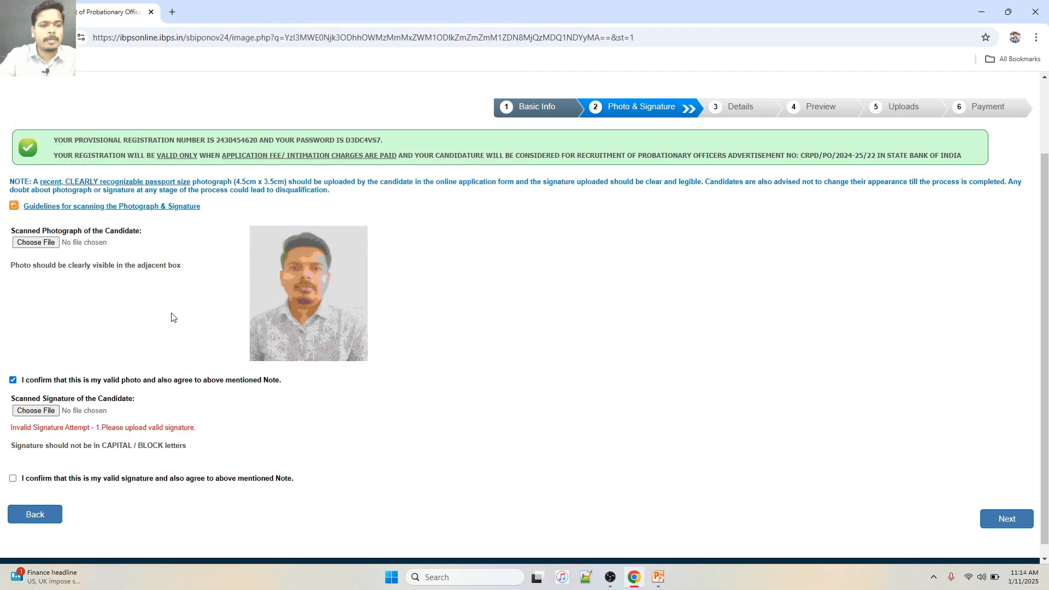
scroll(171, 317, "down", 1)
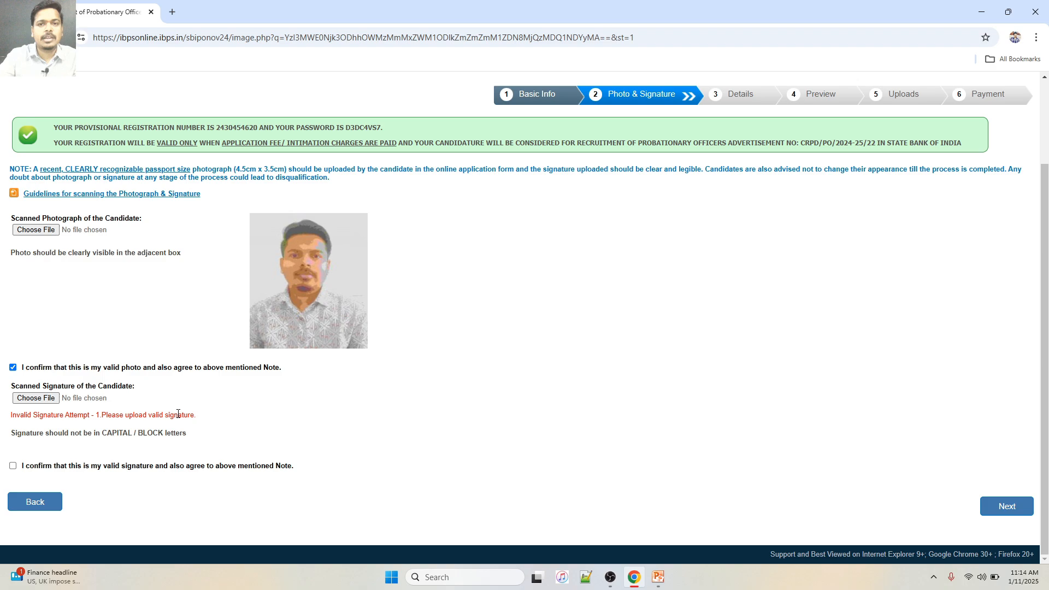
left_click(35, 399)
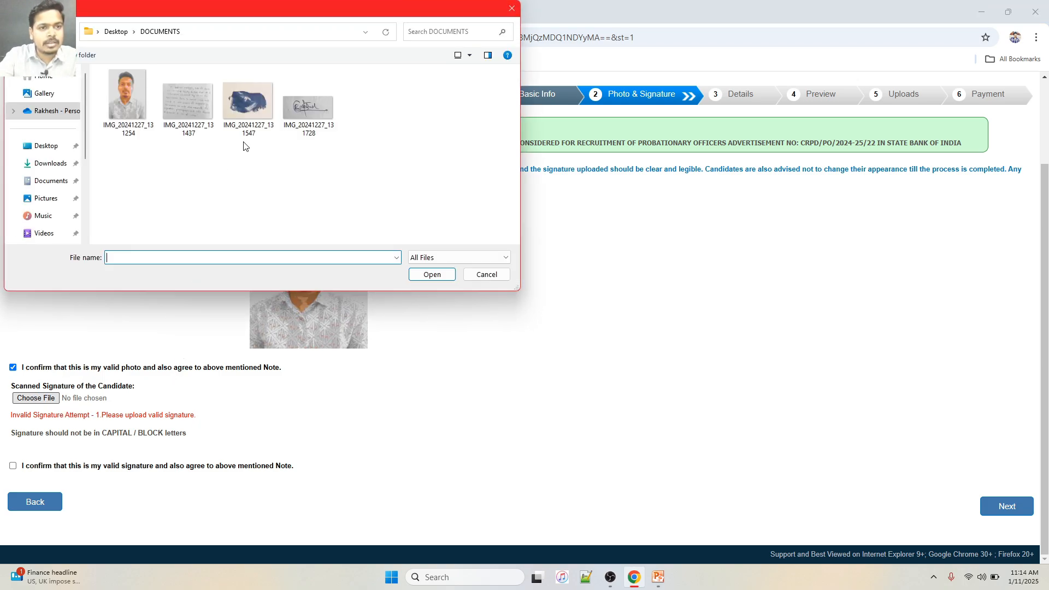
left_click(304, 104)
left_click(426, 273)
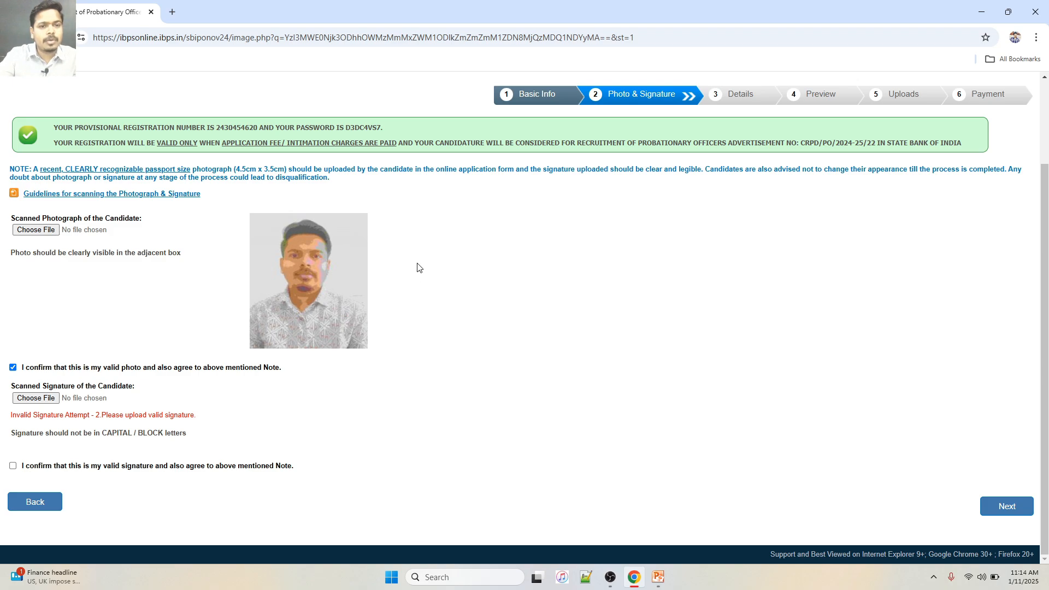
left_click(44, 397)
left_click(306, 101)
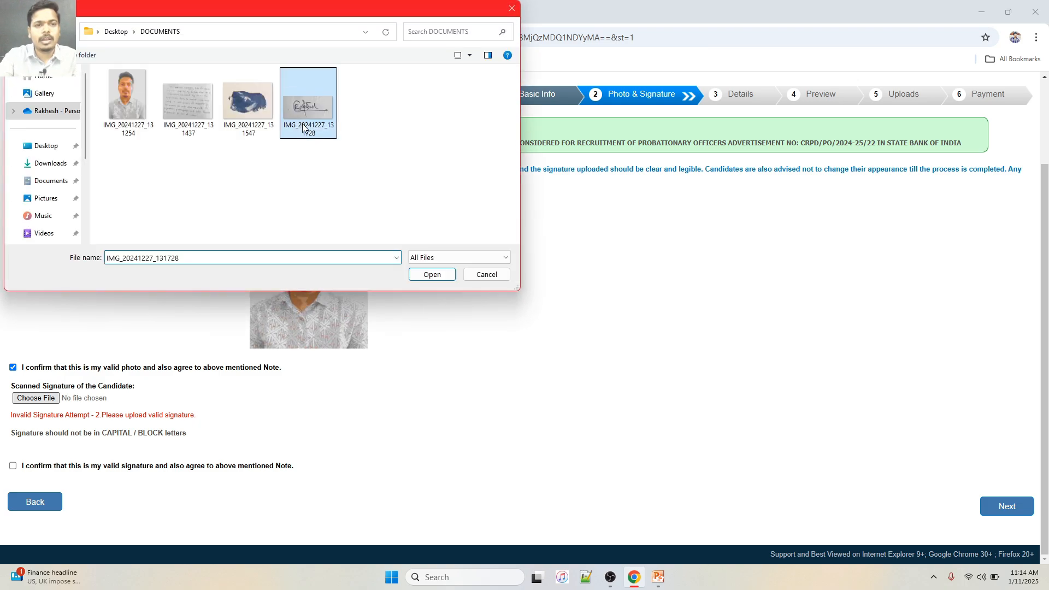
left_click(441, 276)
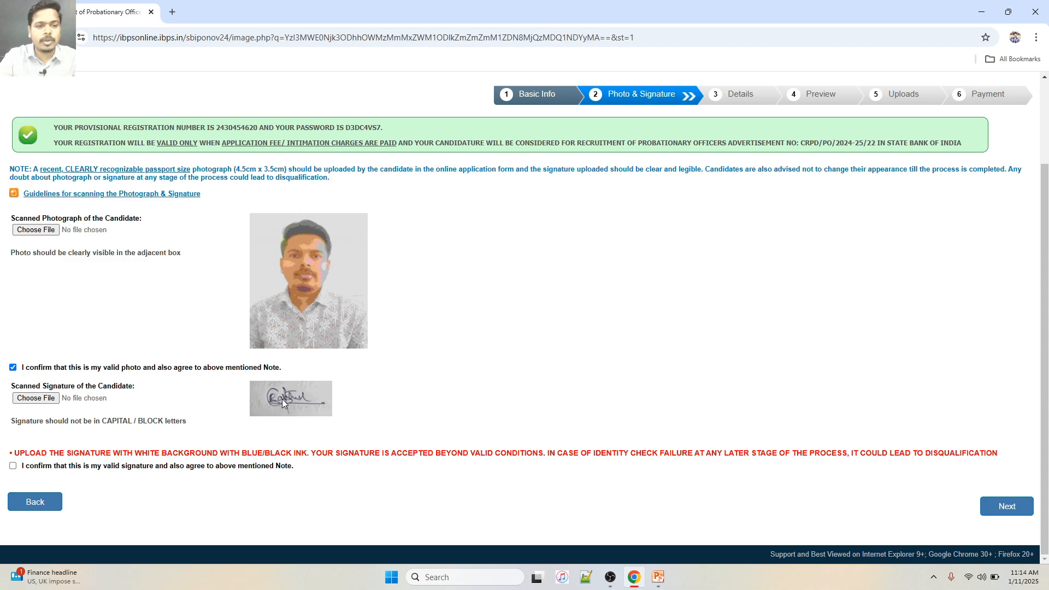
left_click(14, 466)
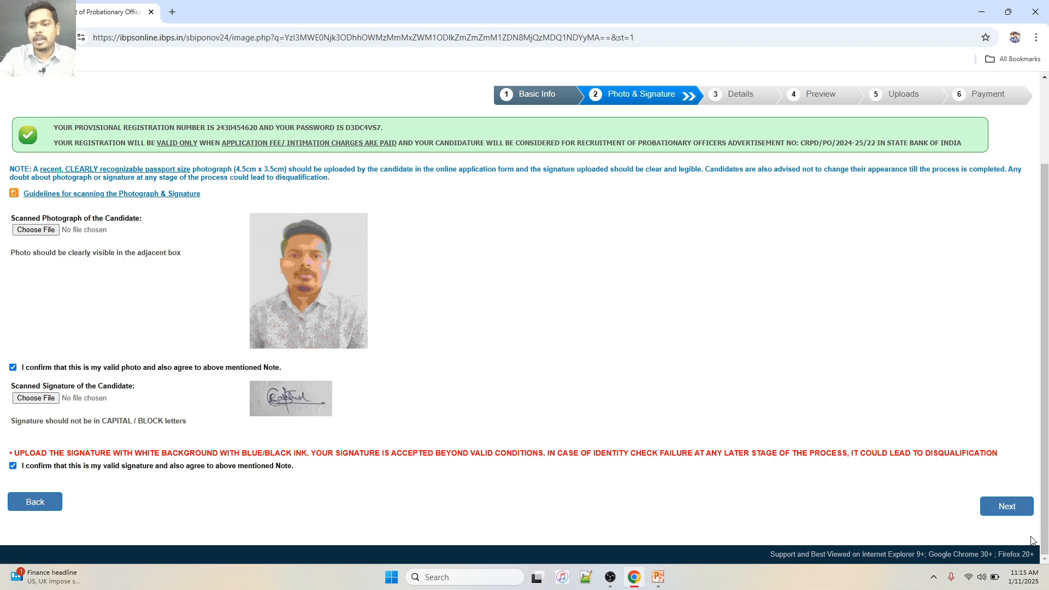
Save the uploads, move to the Details step, and try GEN then OBC as the category
left_click(1019, 512)
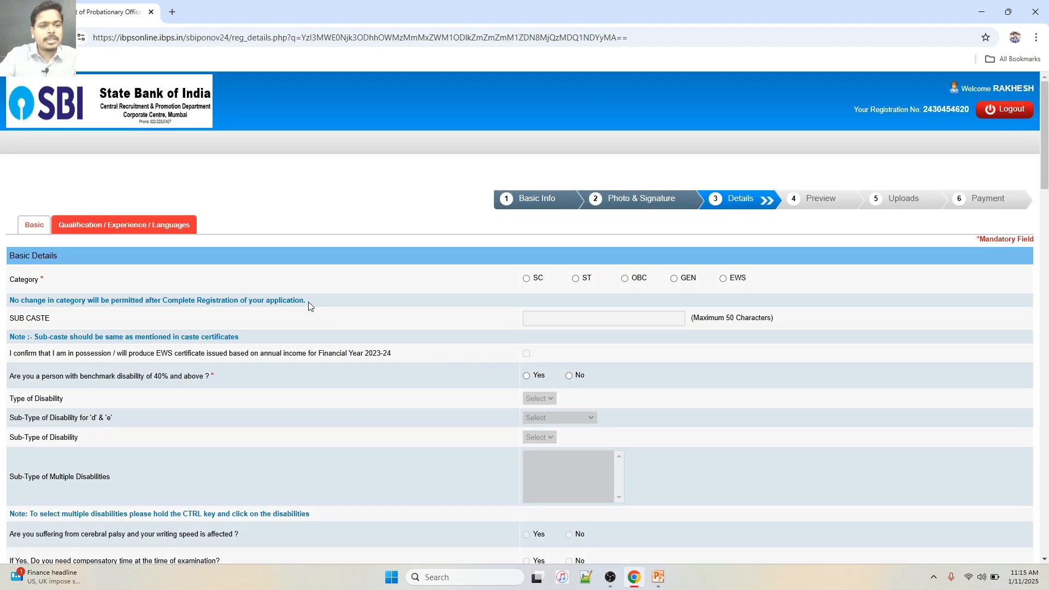
scroll(308, 301, "down", 1)
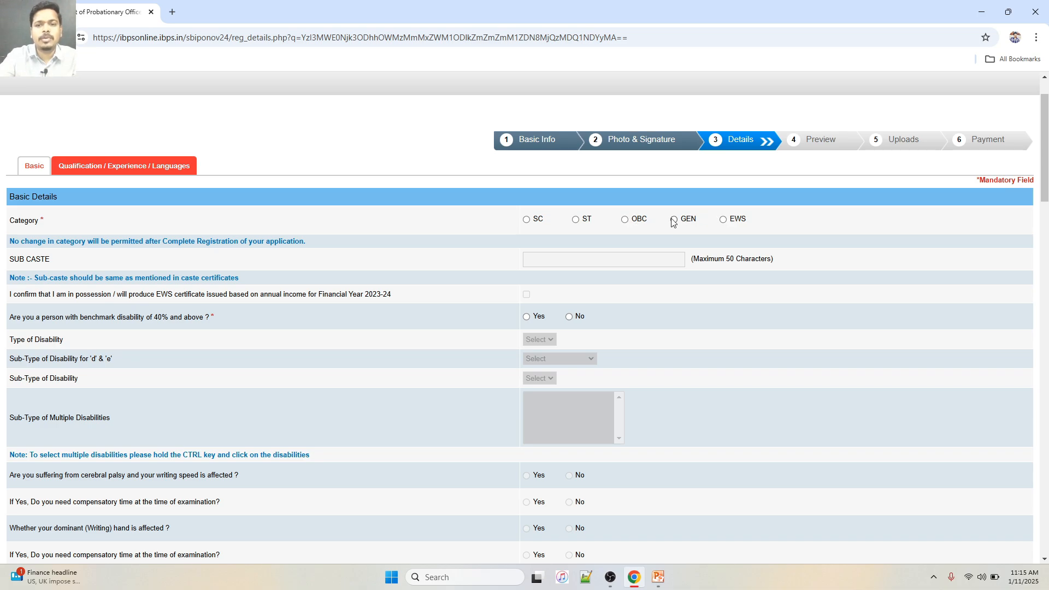
left_click(694, 224)
left_click(643, 216)
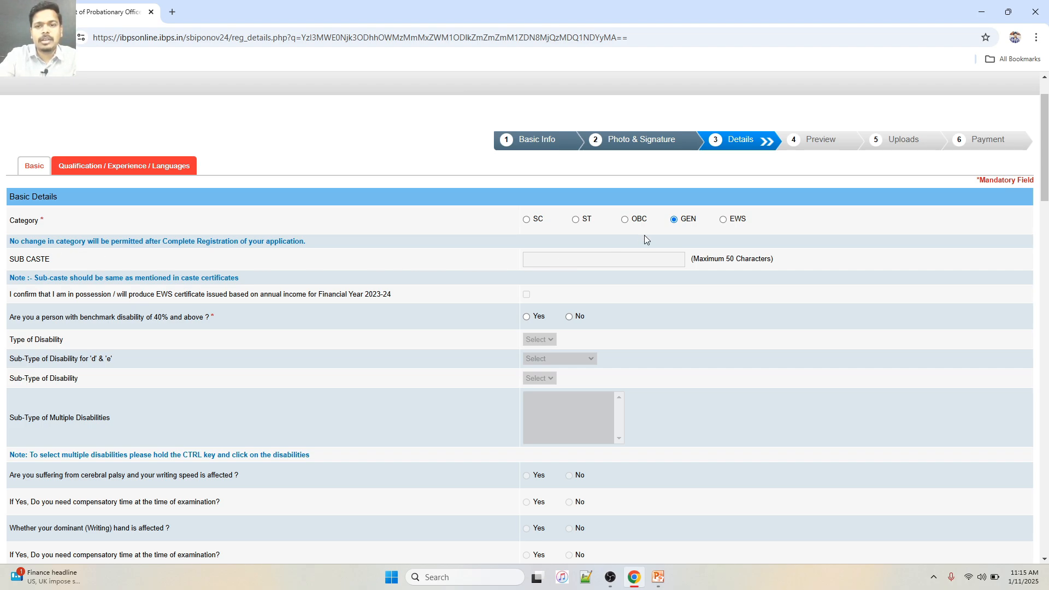
left_click(629, 220)
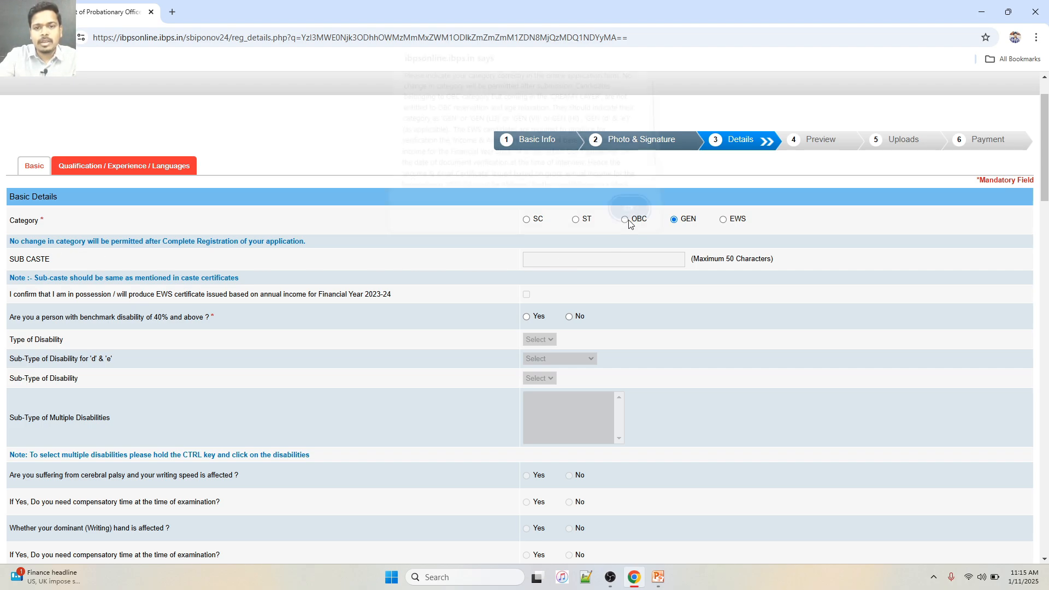
left_click(626, 213)
left_click(600, 258)
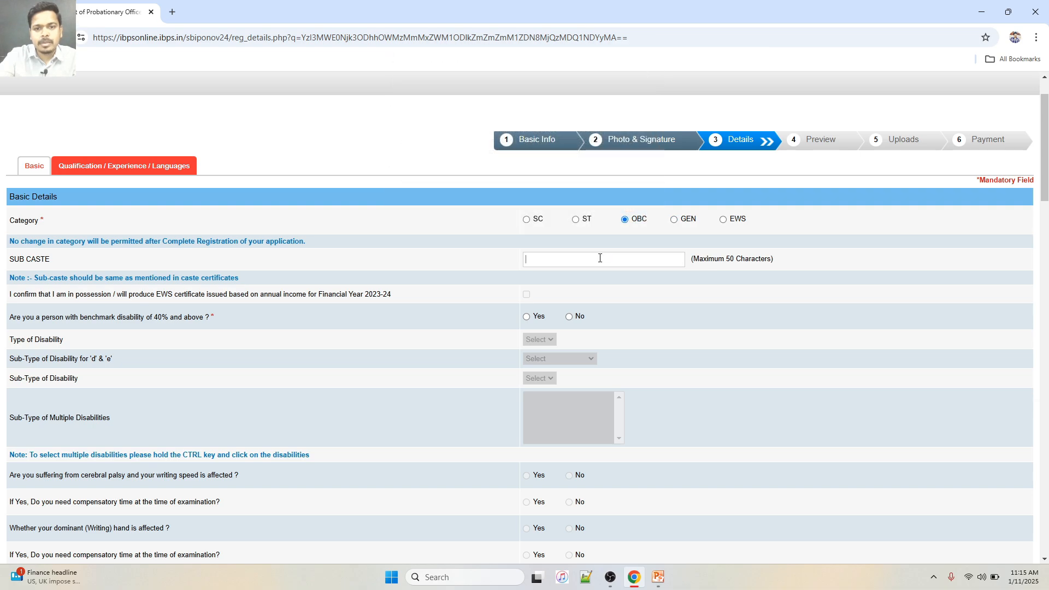
Switch the category through ST to SC, dismissing each warning alert
left_click(582, 221)
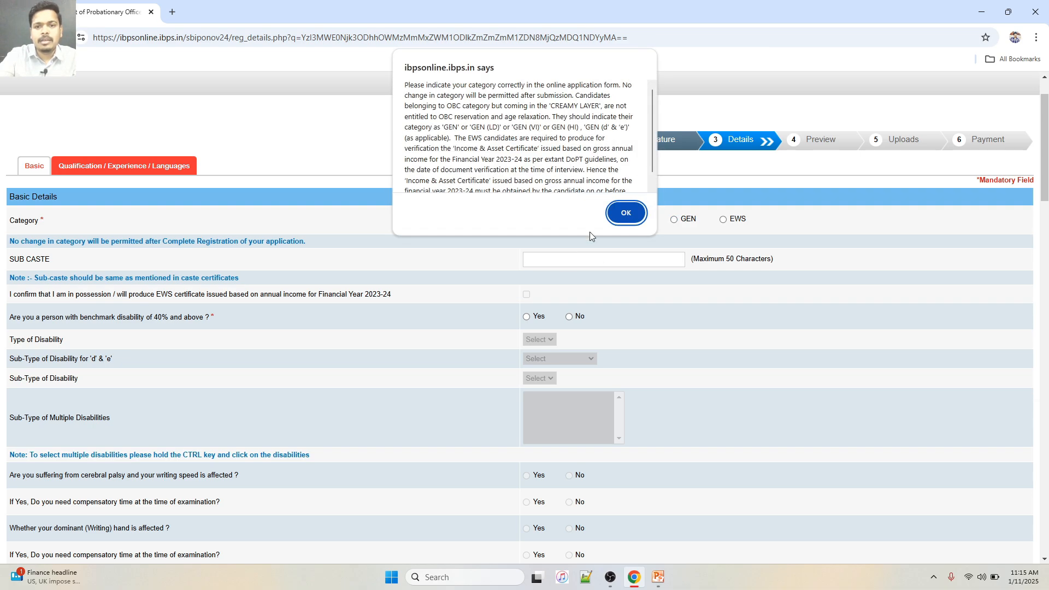
left_click(627, 214)
left_click(582, 262)
left_click(526, 219)
left_click(623, 213)
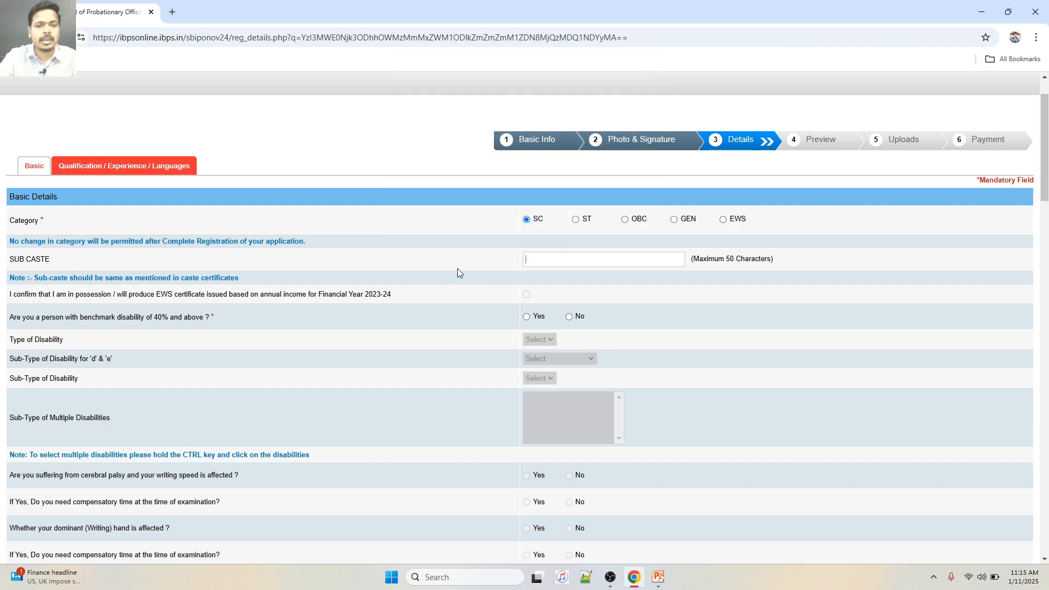
scroll(457, 268, "down", 2)
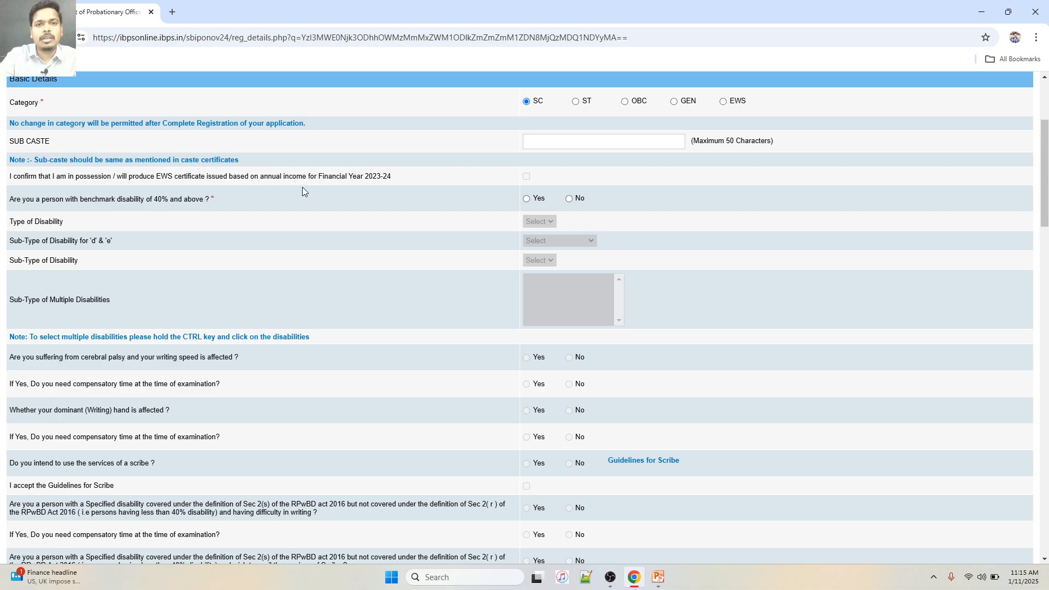
Answer No to the 40%-and-above benchmark disability question after briefly trying Yes
left_click(569, 199)
scroll(391, 232, "down", 2)
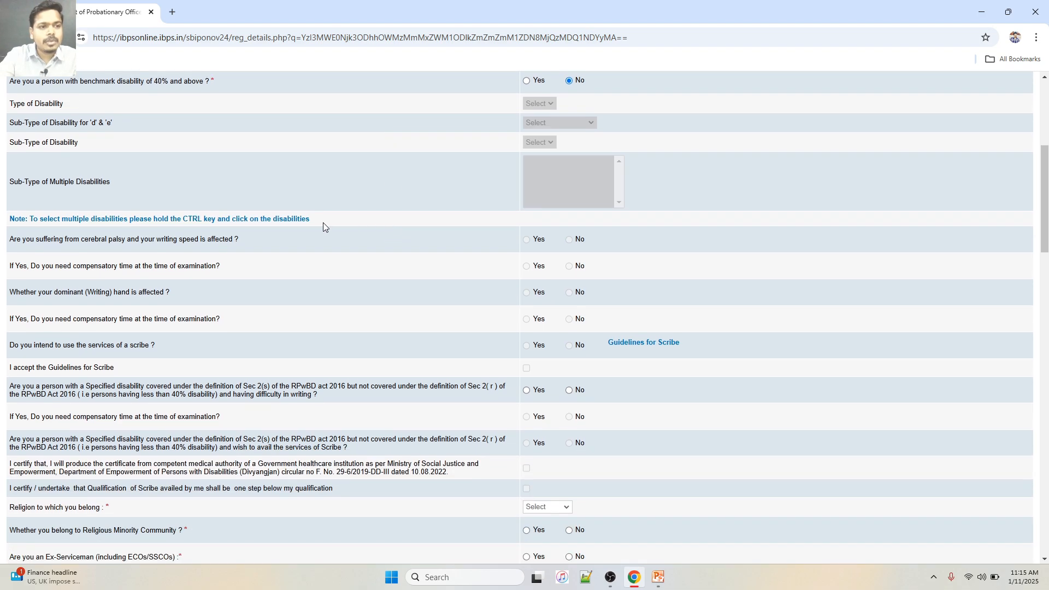
scroll(323, 223, "down", 1)
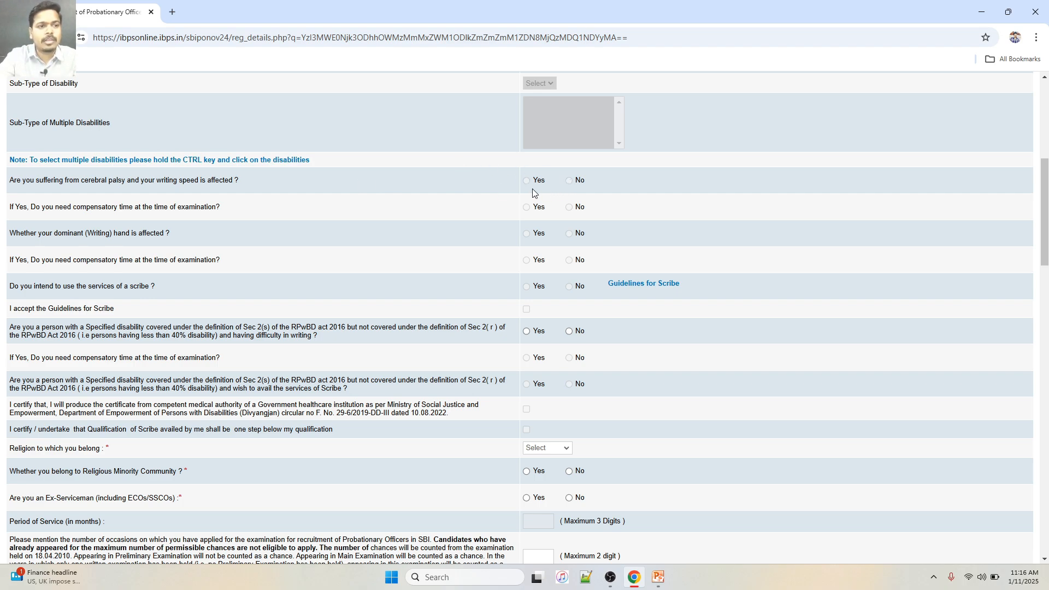
scroll(534, 192, "up", 3)
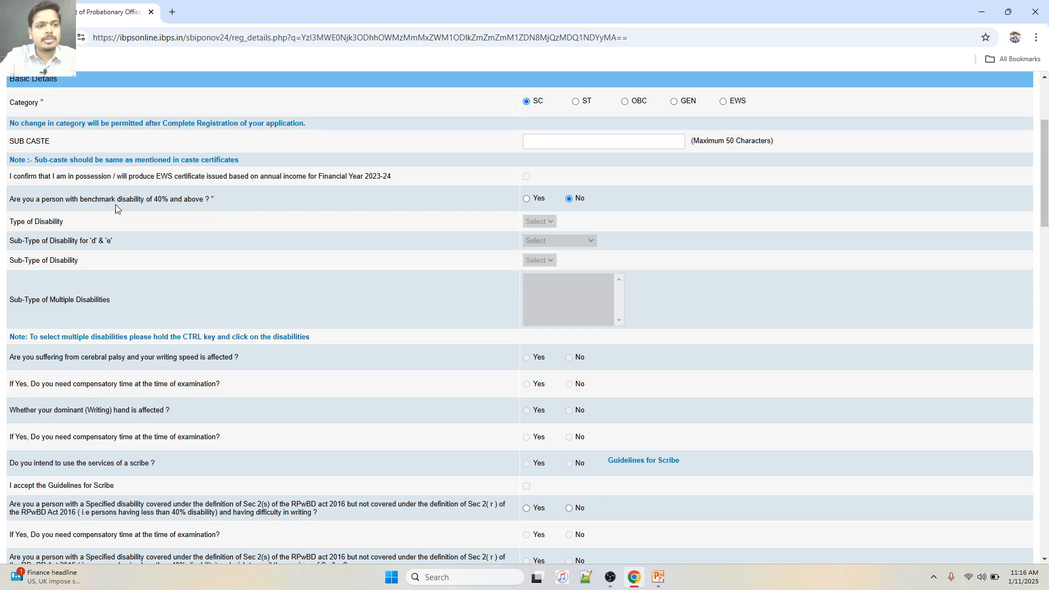
left_click(534, 201)
left_click(529, 359)
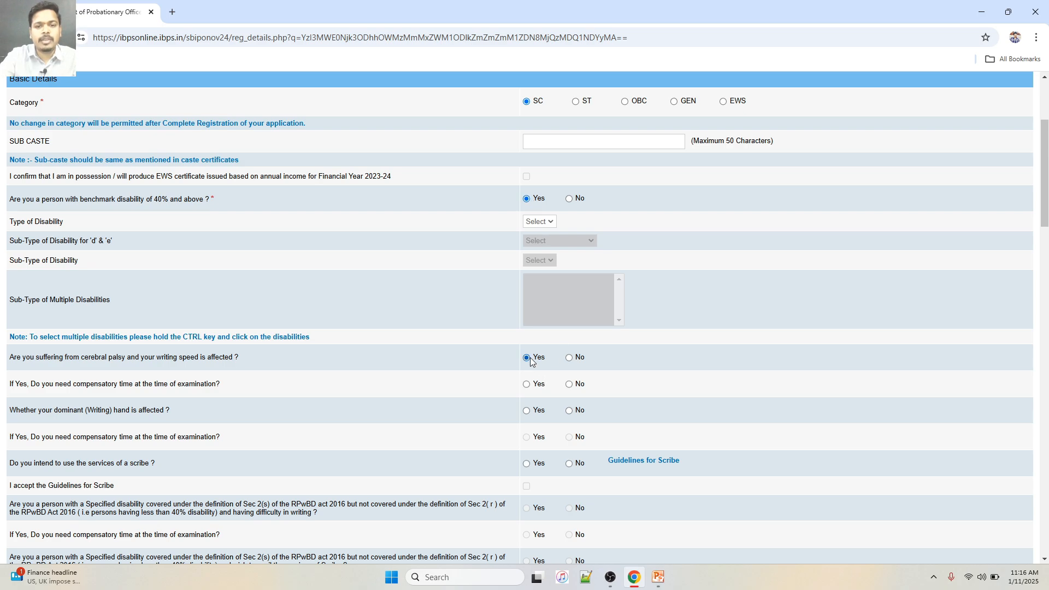
left_click(571, 201)
scroll(323, 228, "down", 4)
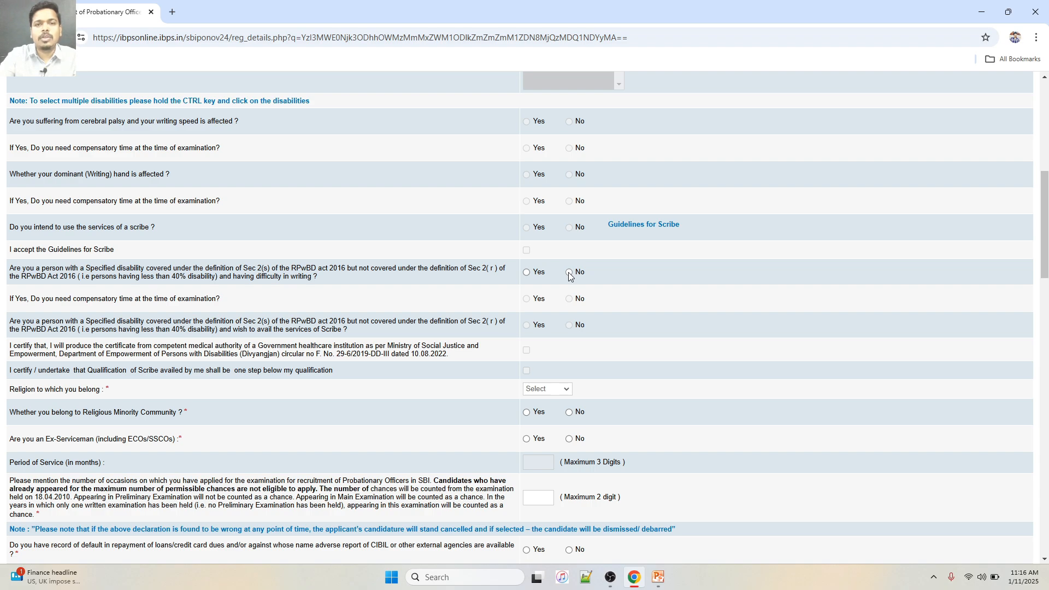
scroll(317, 305, "down", 1)
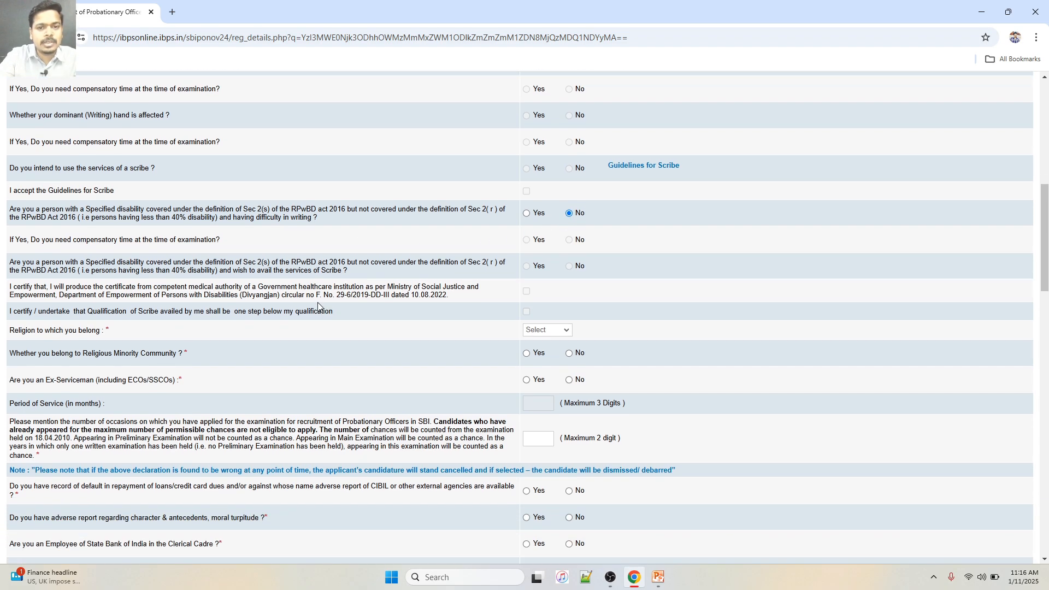
scroll(319, 306, "down", 1)
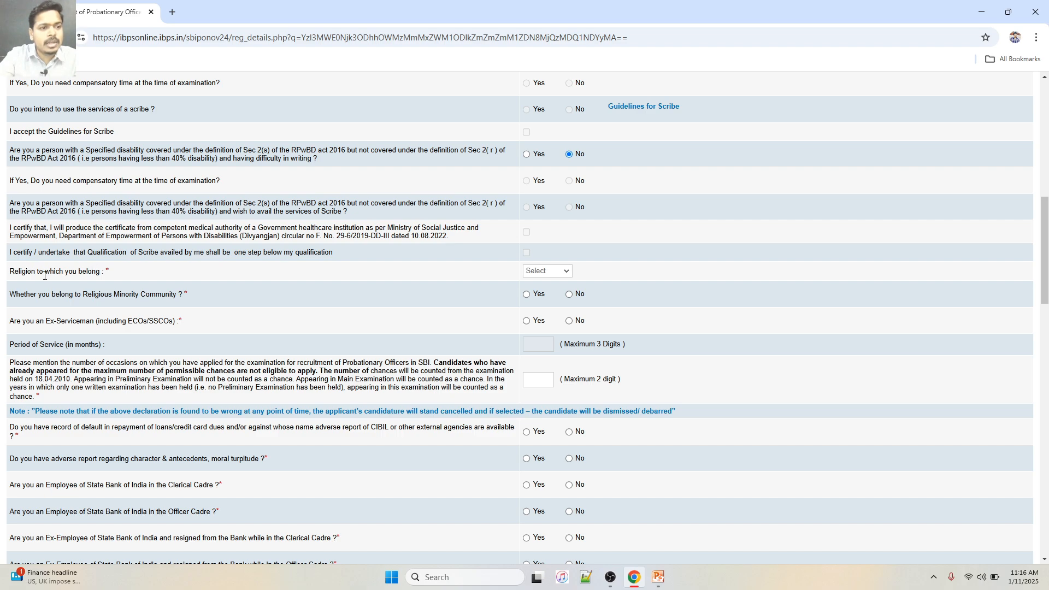
Select Hindu as Religion and answer No to the religious-minority question
left_click(551, 272)
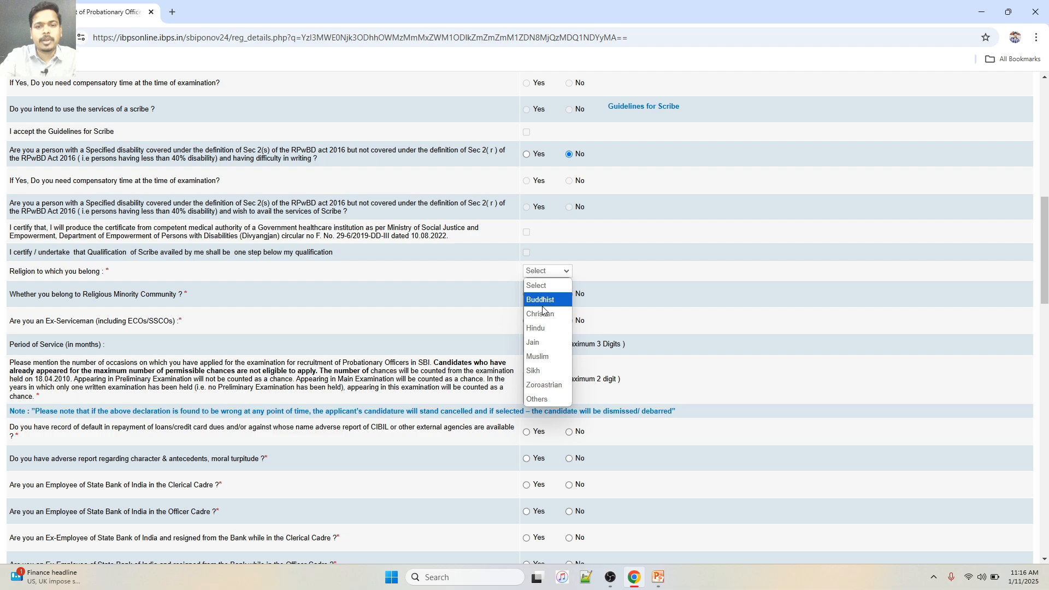
left_click(546, 333)
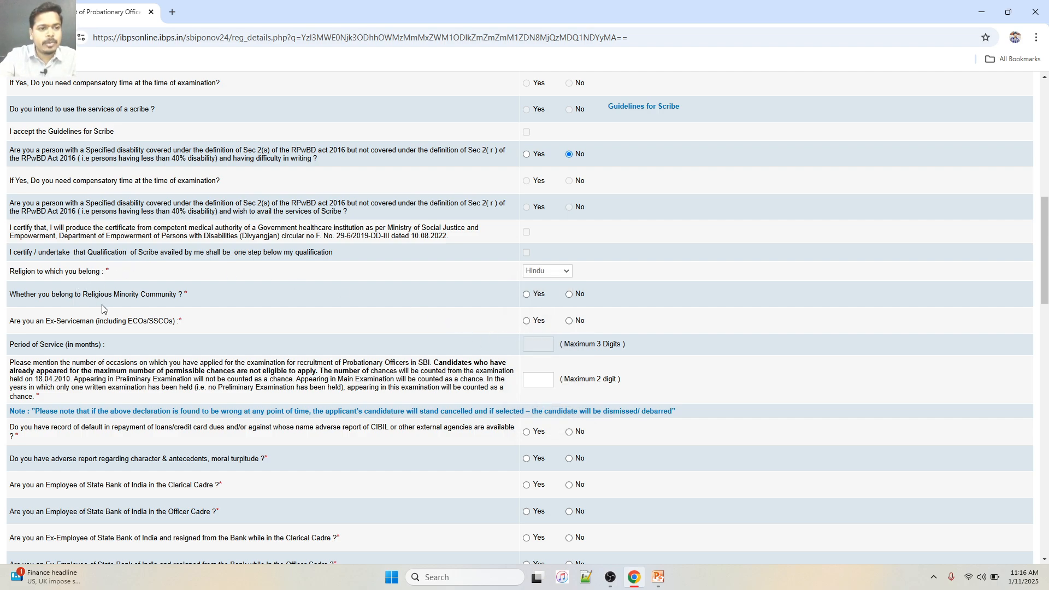
left_click(568, 272)
left_click(567, 273)
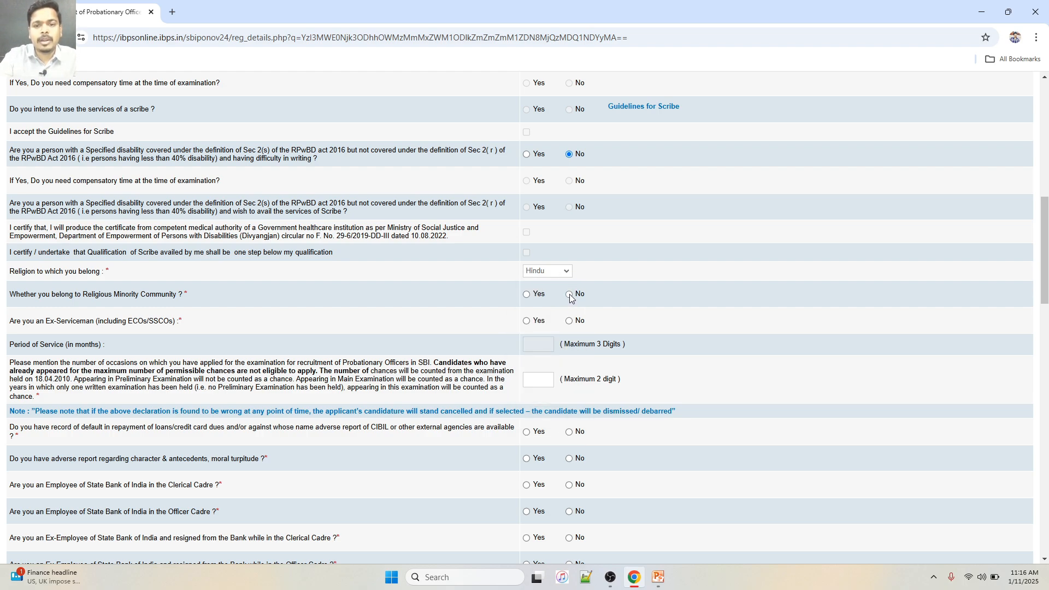
left_click(570, 296)
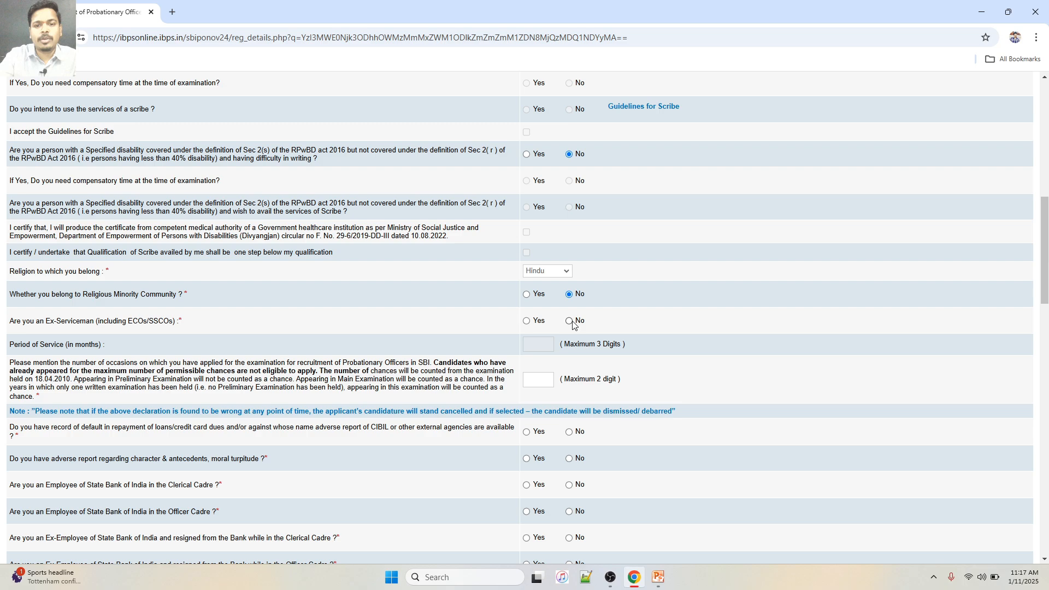
scroll(477, 323, "down", 3)
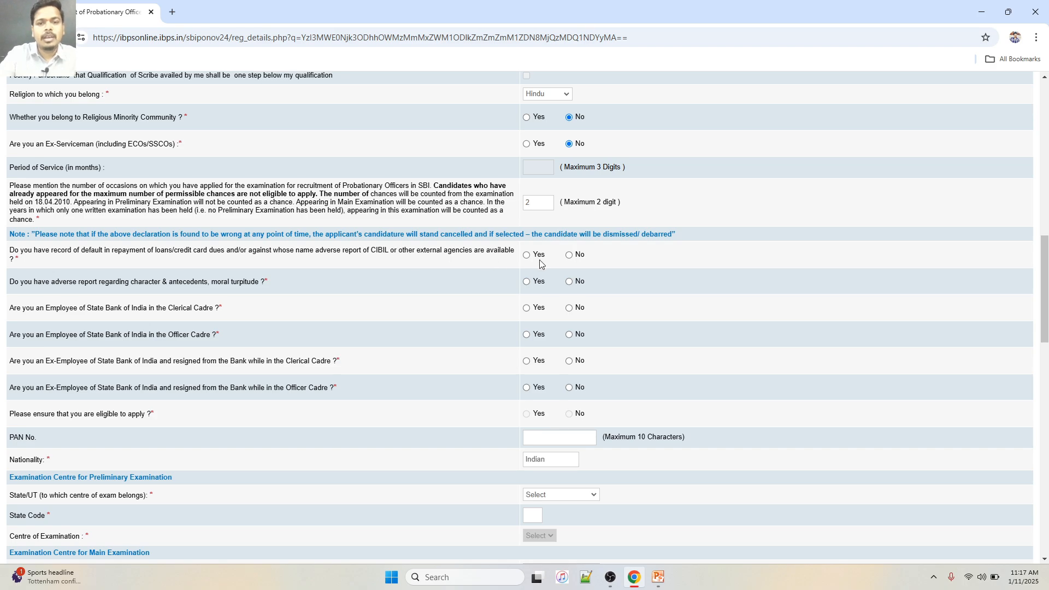
Answer No to the loan-default, SBI officer-cadre employee and ex-employee questions
left_click(570, 256)
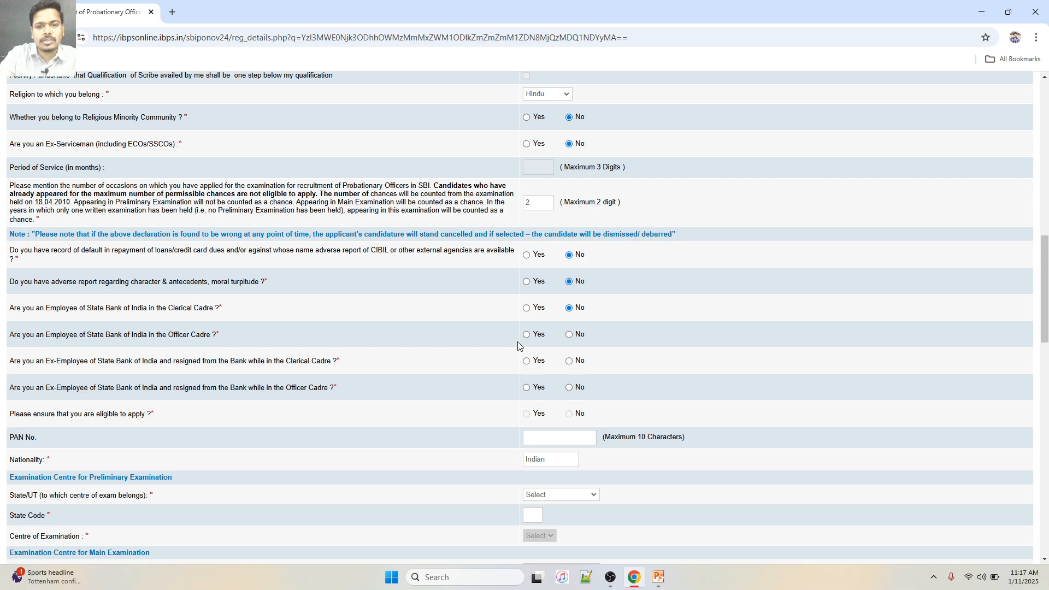
left_click(569, 335)
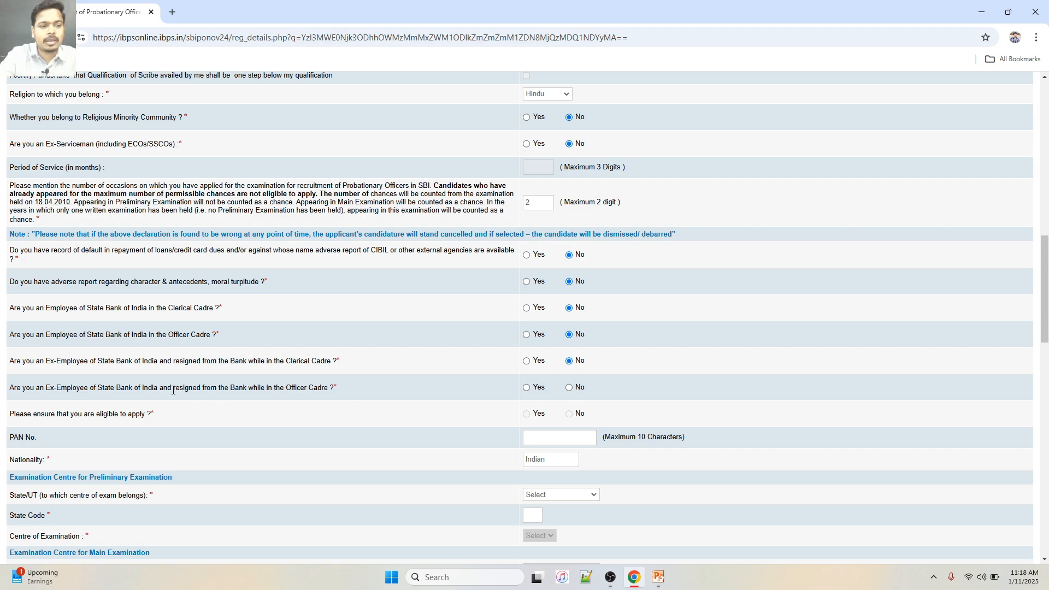
left_click(570, 388)
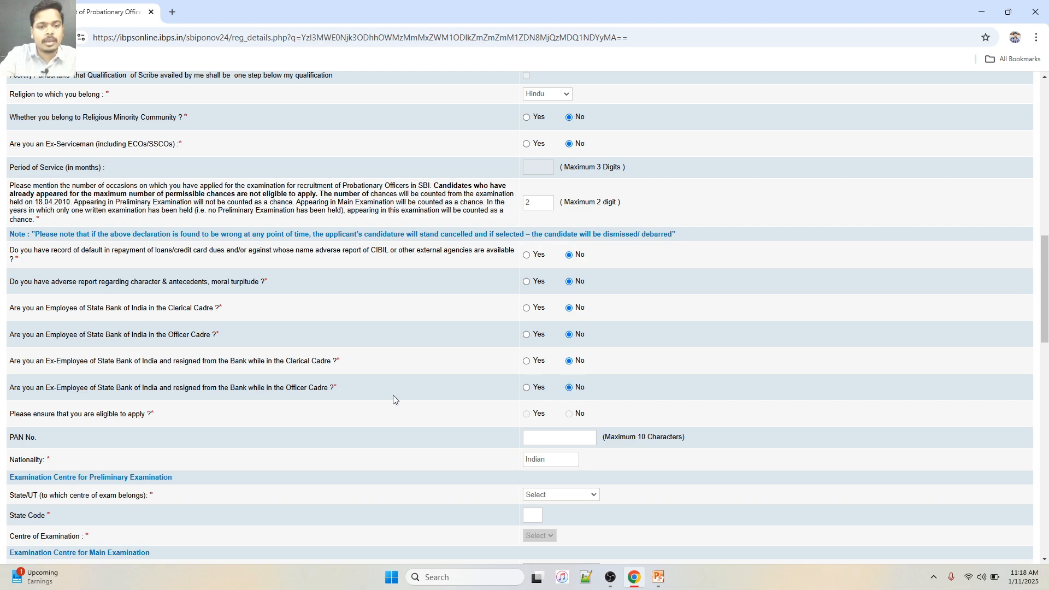
scroll(393, 399, "down", 2)
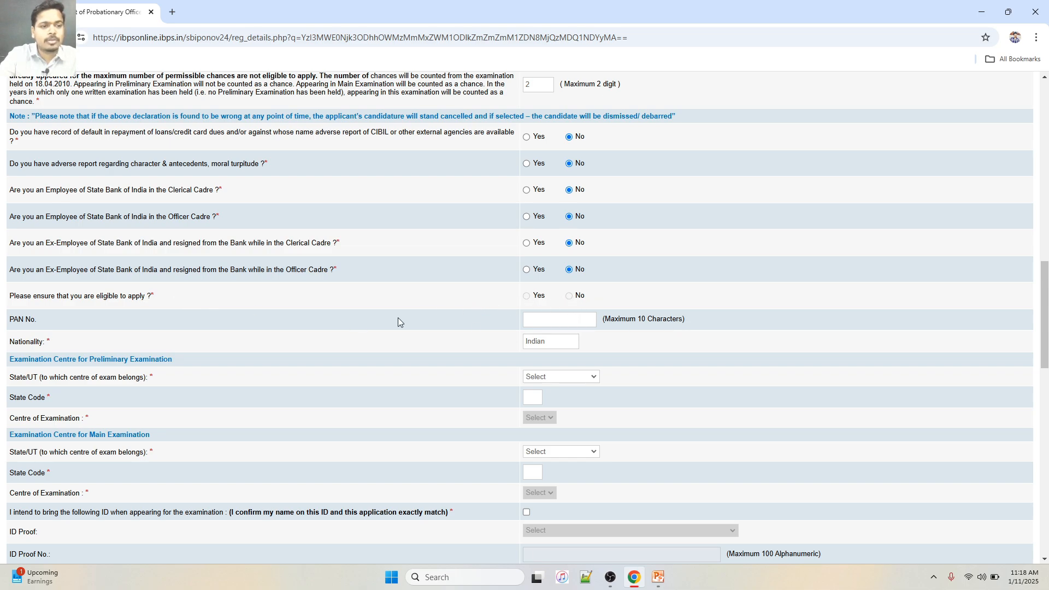
left_click(546, 322)
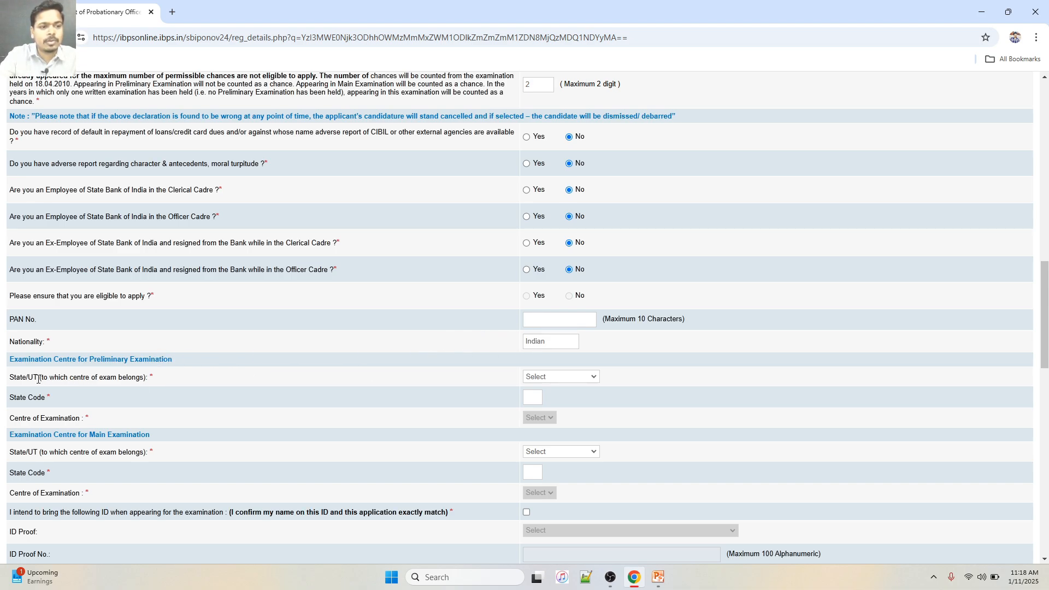
Set the preliminary exam centre to Karnataka, Dharwad/Hubli
left_click(554, 378)
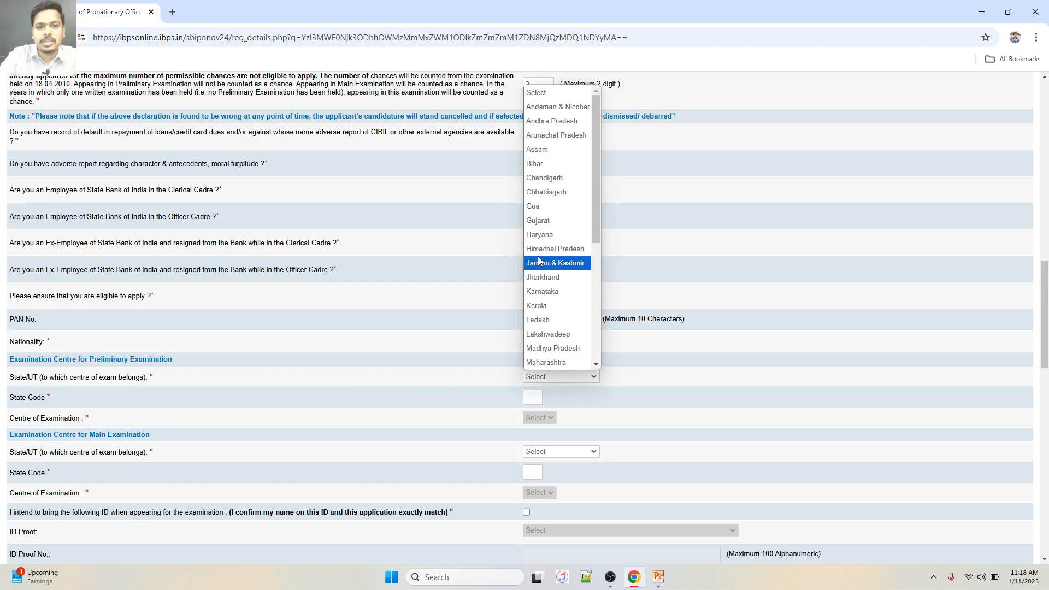
left_click(541, 292)
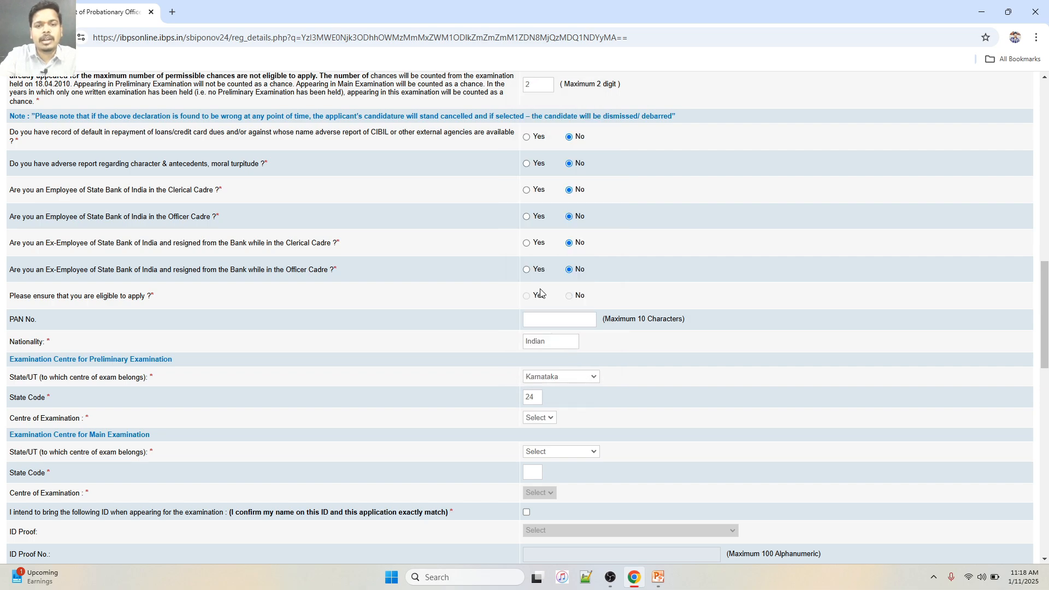
scroll(470, 307, "down", 3)
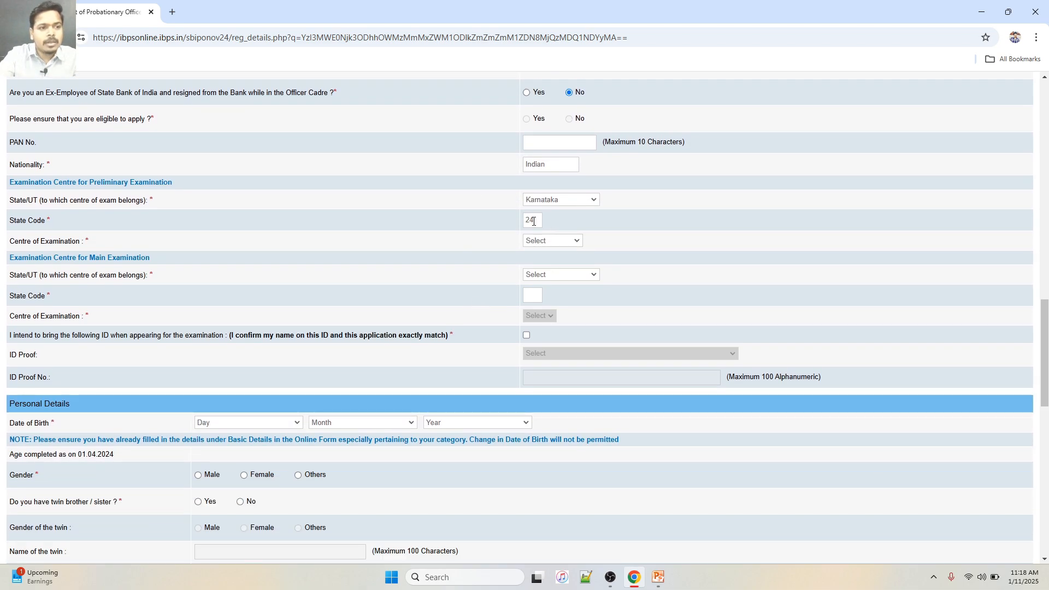
left_click(576, 242)
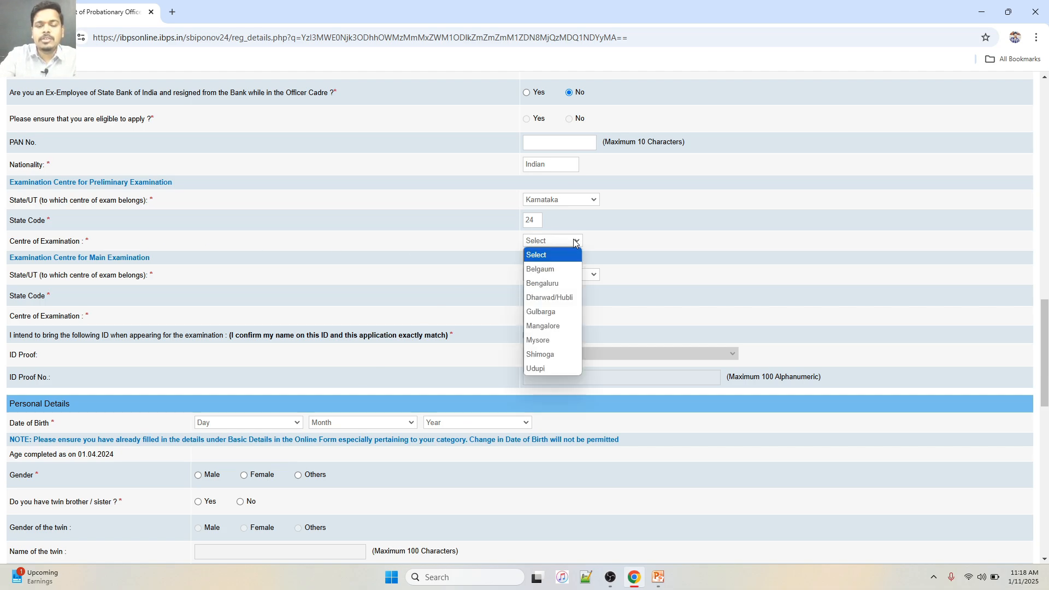
left_click(549, 301)
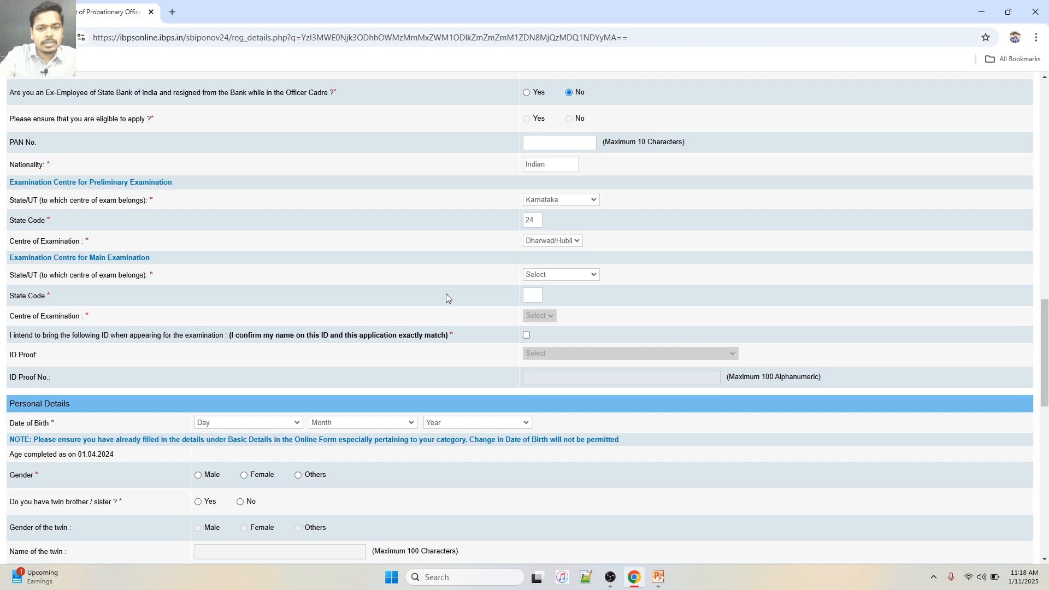
Set the main exam centre to Karnataka, Bengaluru
left_click(549, 275)
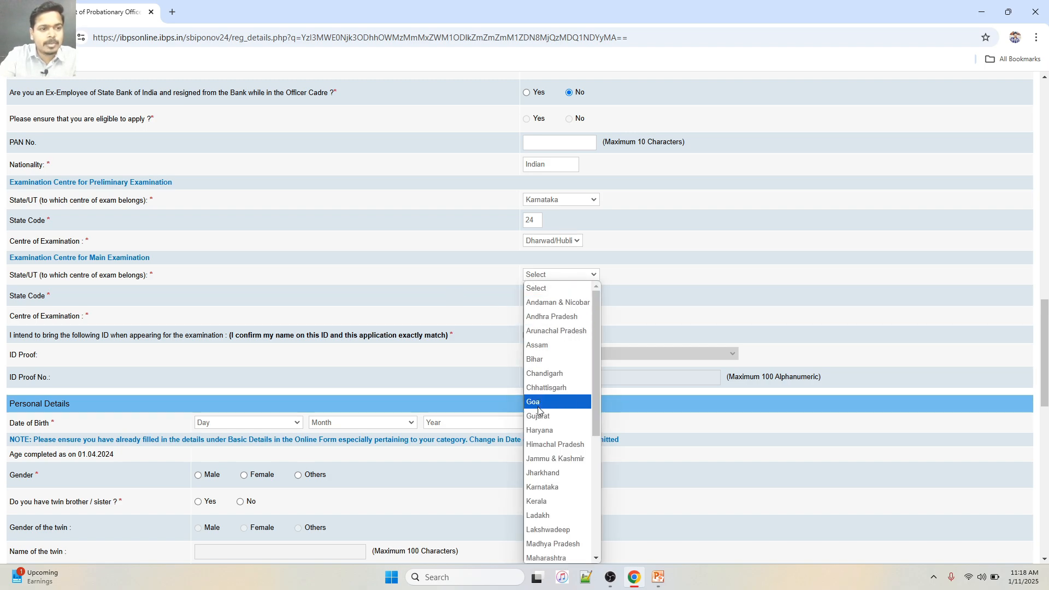
left_click(546, 488)
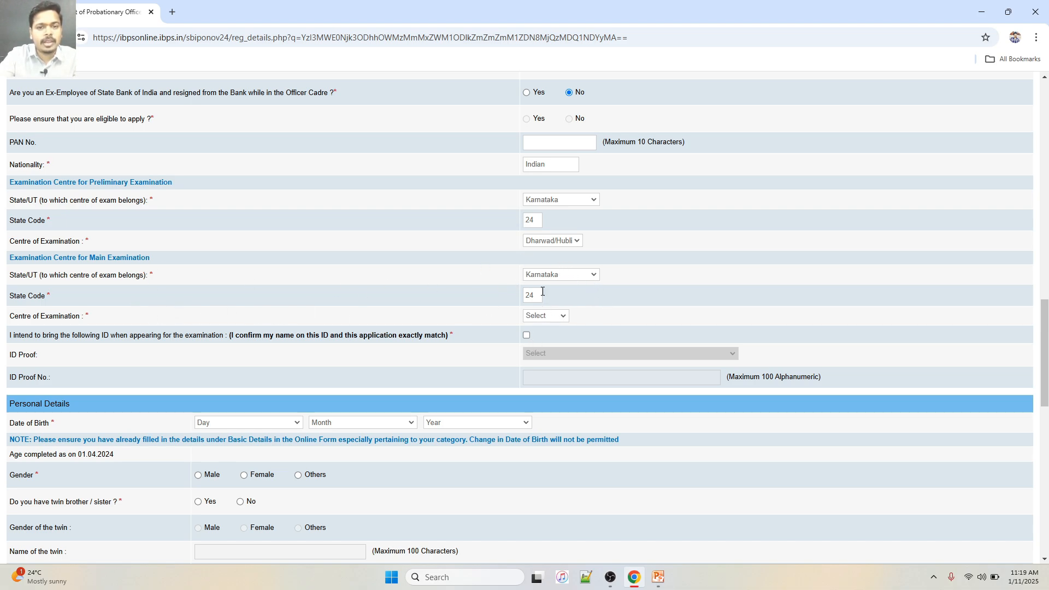
left_click(558, 316)
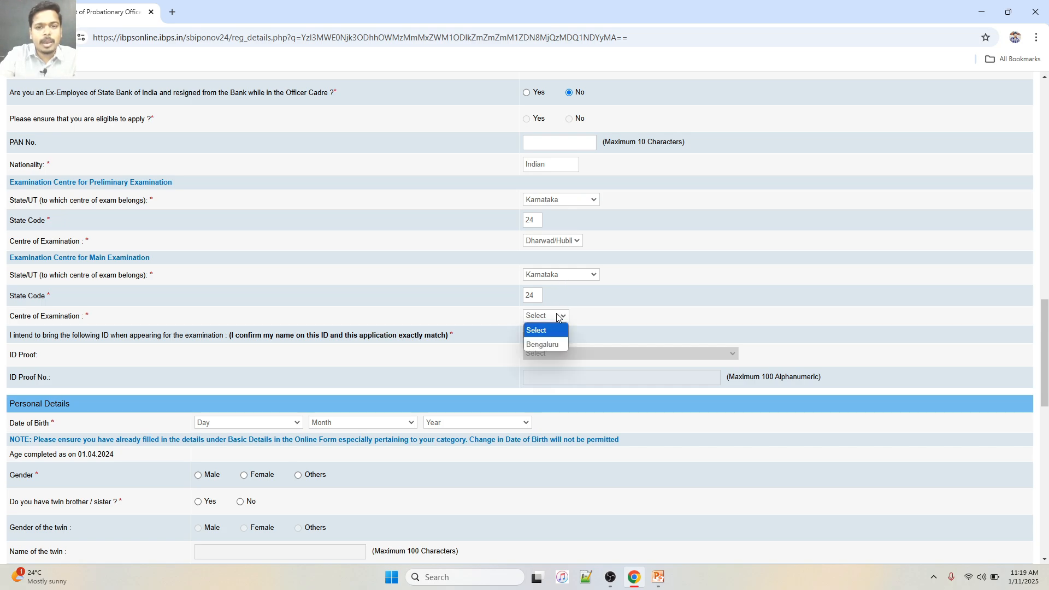
left_click(556, 345)
scroll(403, 315, "down", 1)
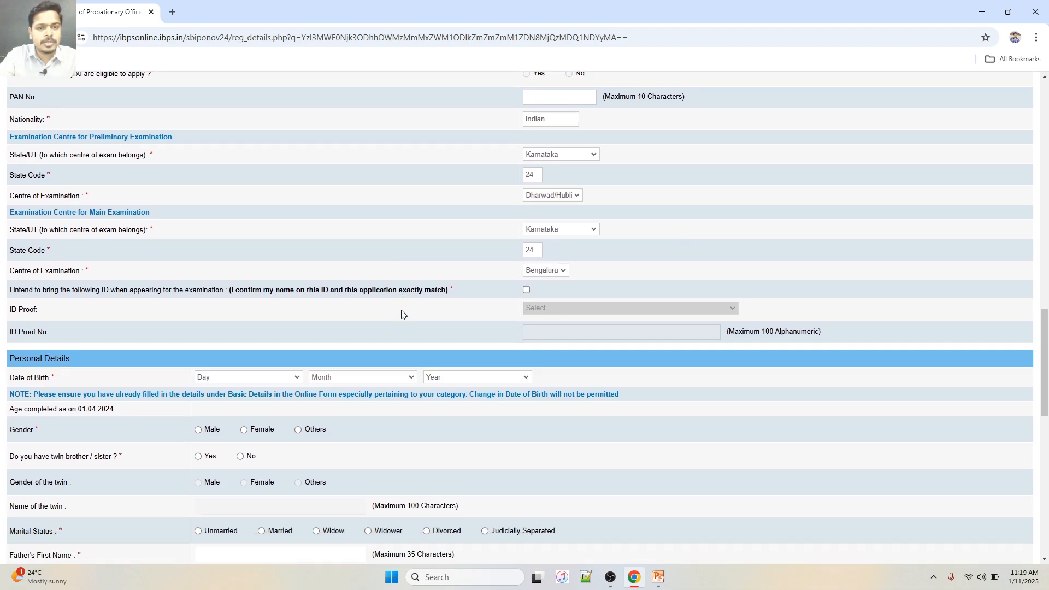
Tick the matching-ID declaration and choose Aadhar Card as the ID proof type
scroll(402, 315, "down", 1)
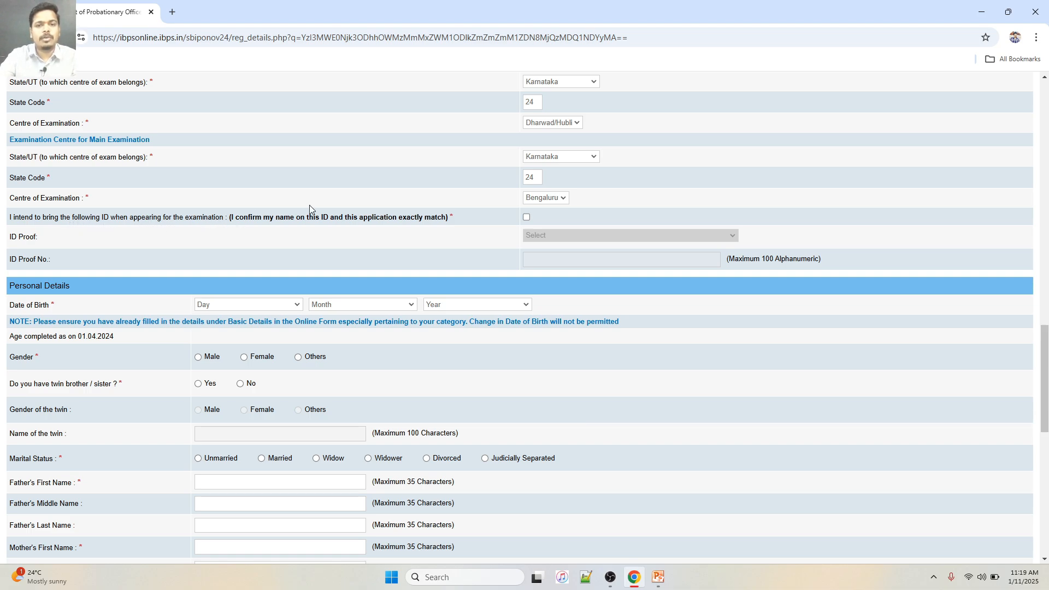
left_click(527, 218)
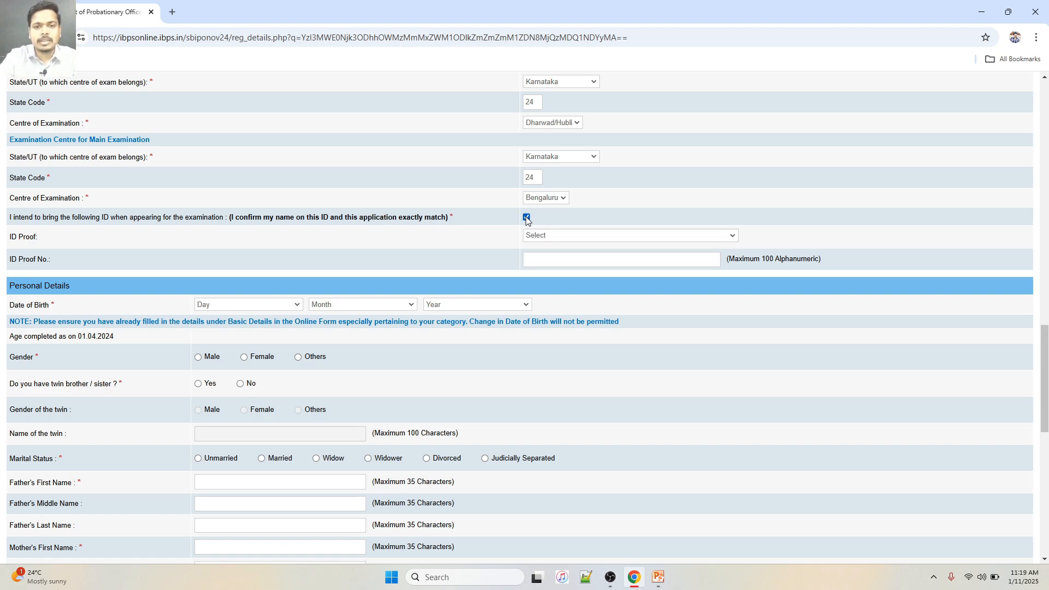
left_click(586, 239)
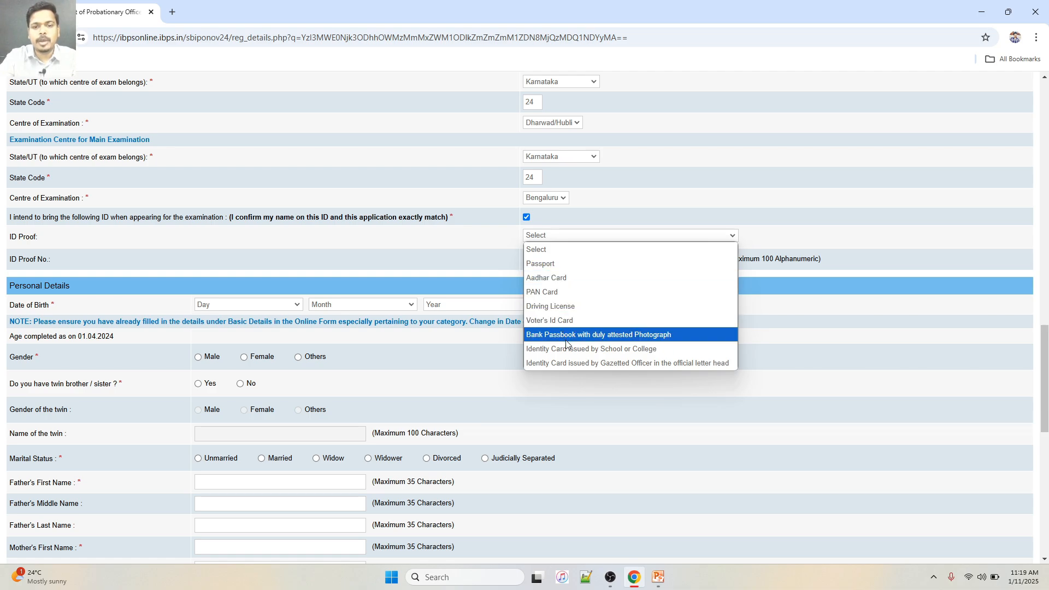
left_click(557, 279)
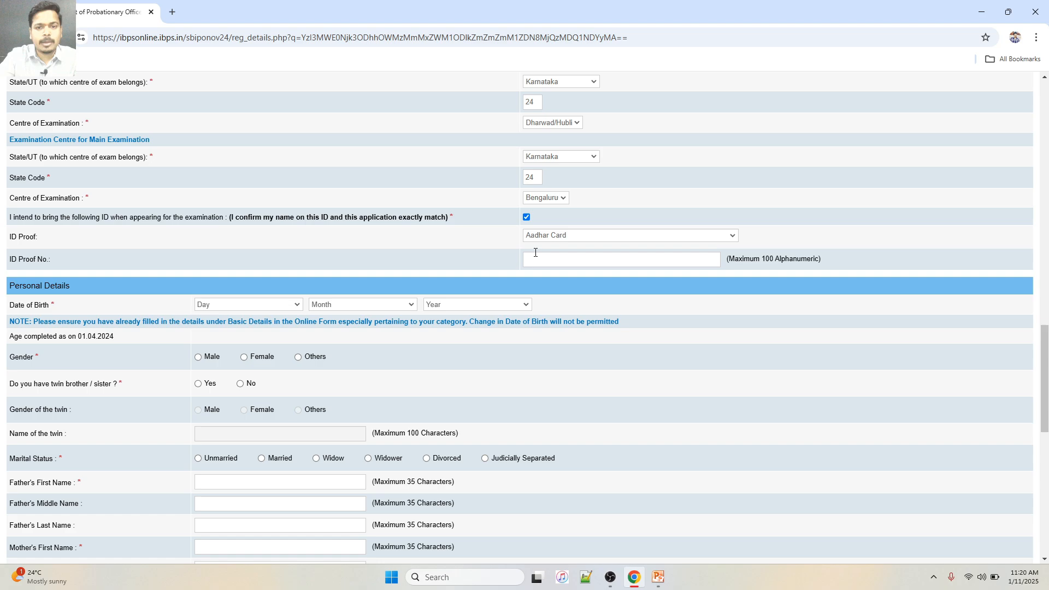
scroll(84, 291, "down", 2)
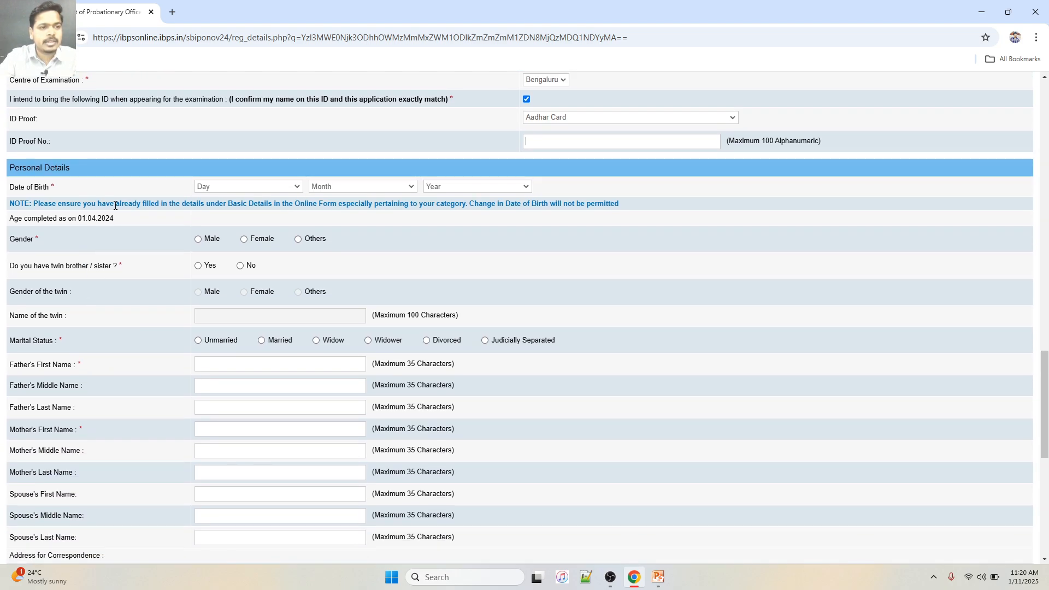
left_click(262, 189)
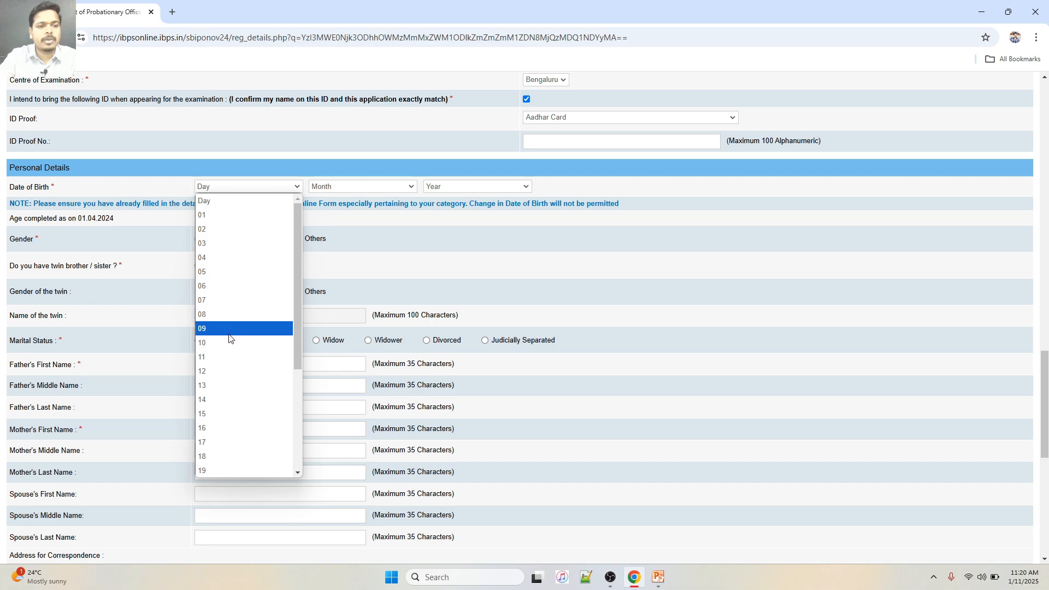
left_click(229, 357)
left_click(365, 189)
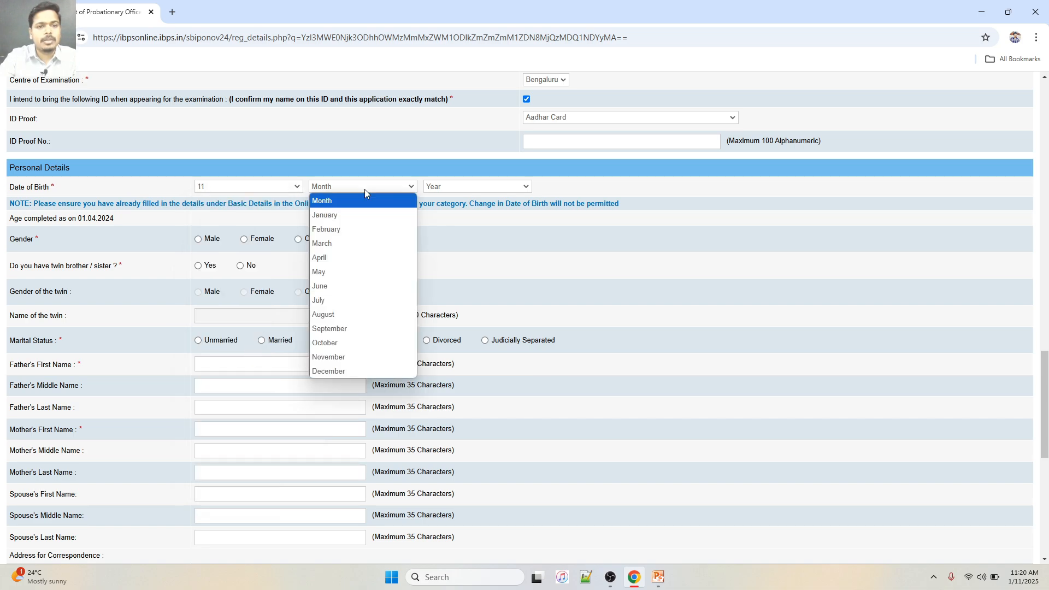
left_click(362, 212)
left_click(435, 188)
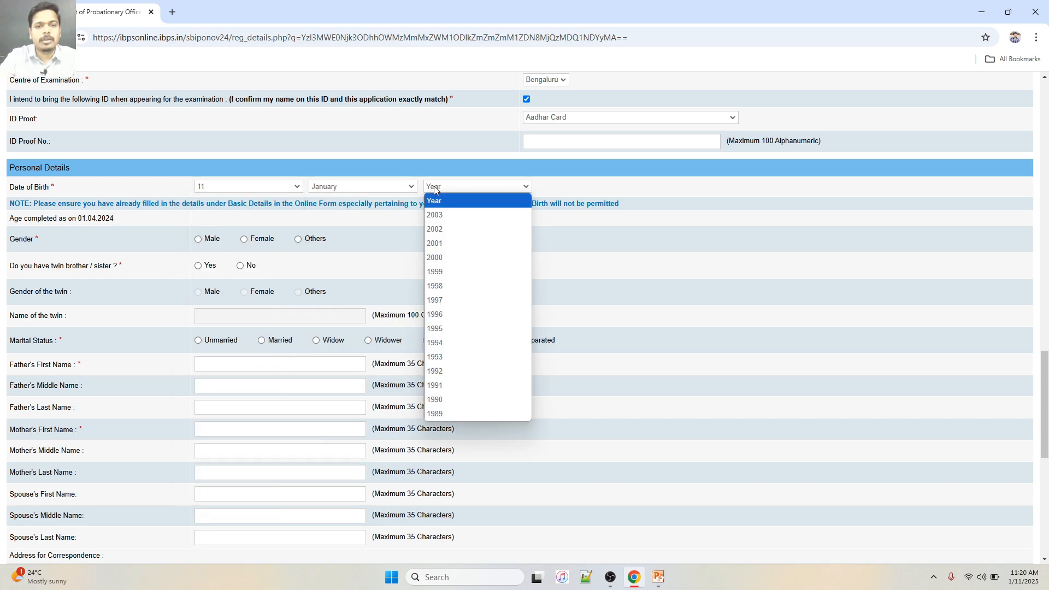
left_click(457, 343)
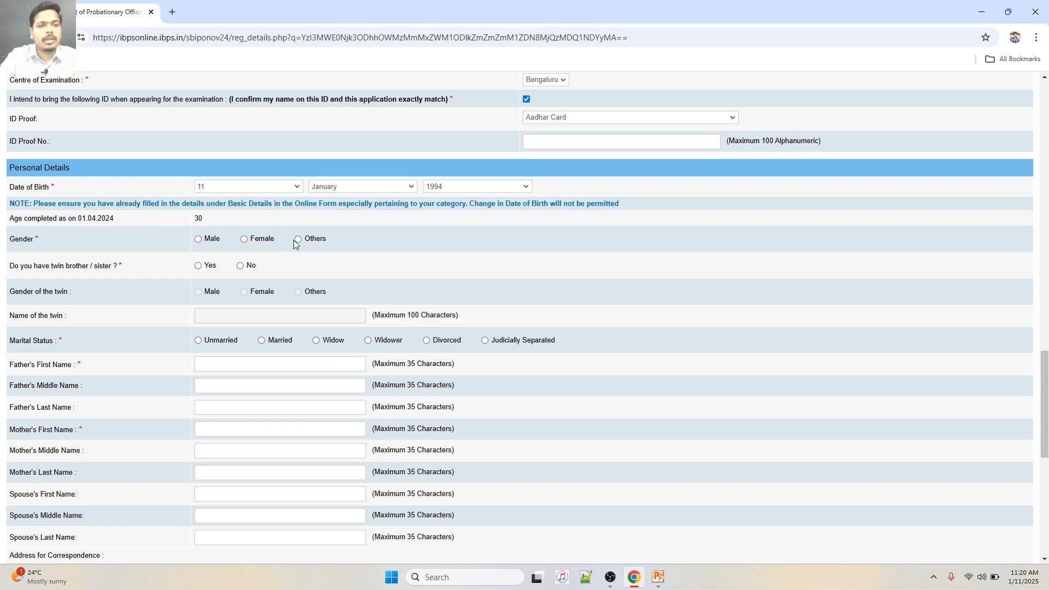
Mark gender as Male, twin as No, and marital status as Unmarried
left_click(199, 240)
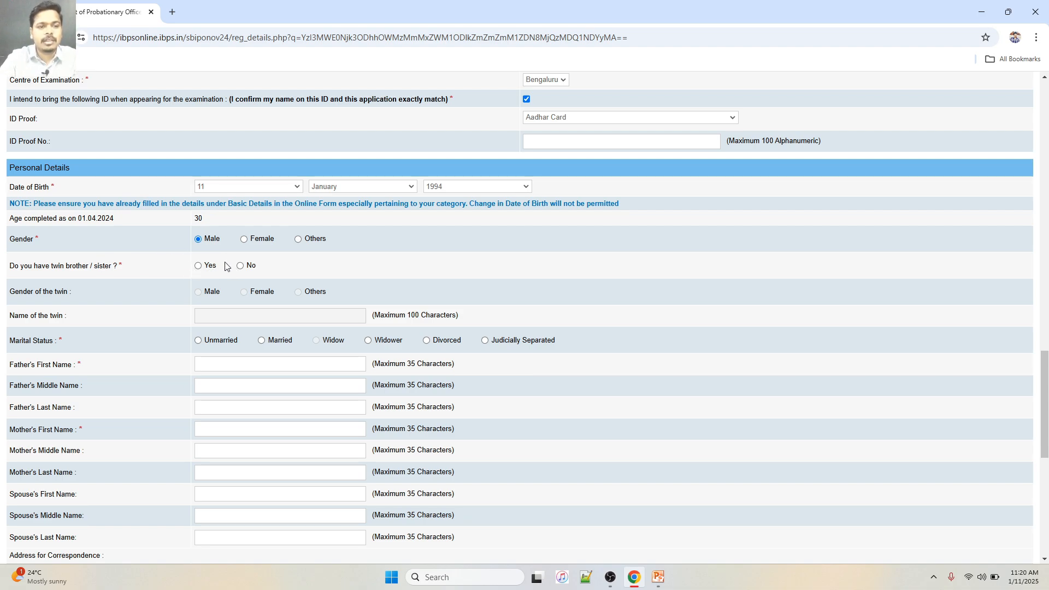
left_click(240, 266)
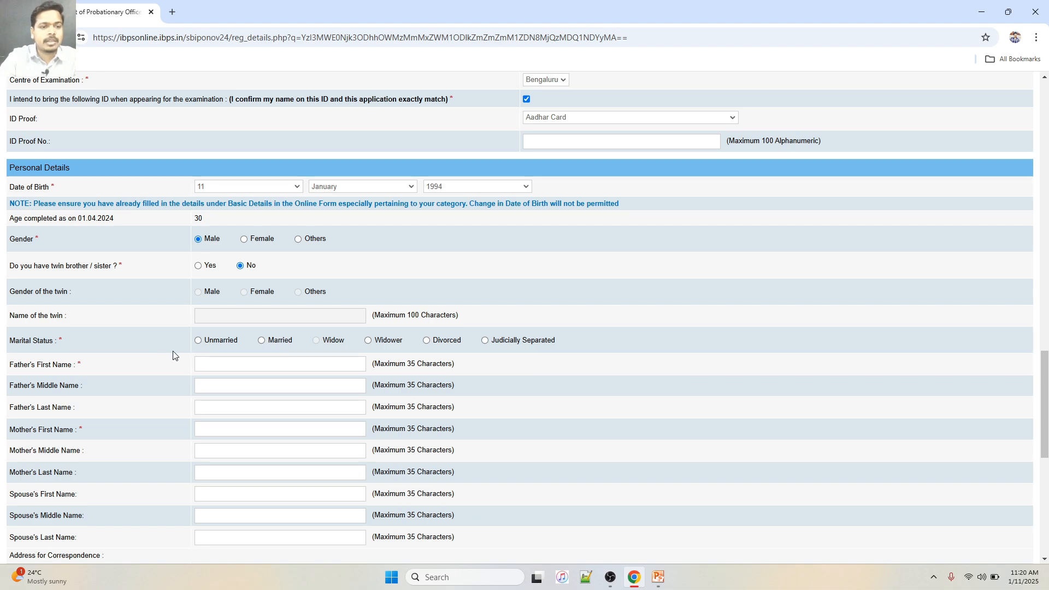
left_click(198, 341)
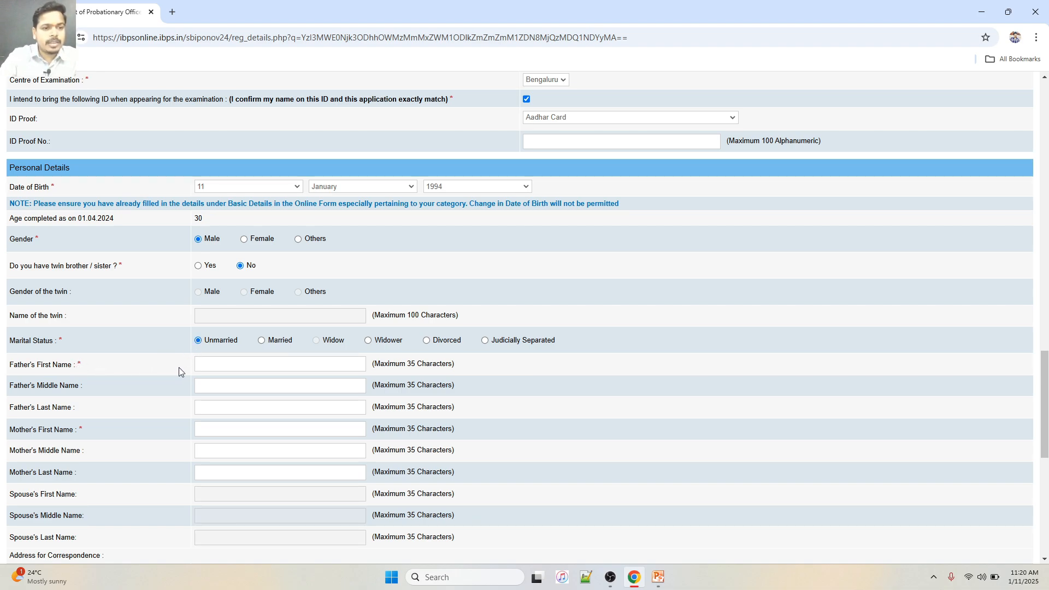
left_click(215, 364)
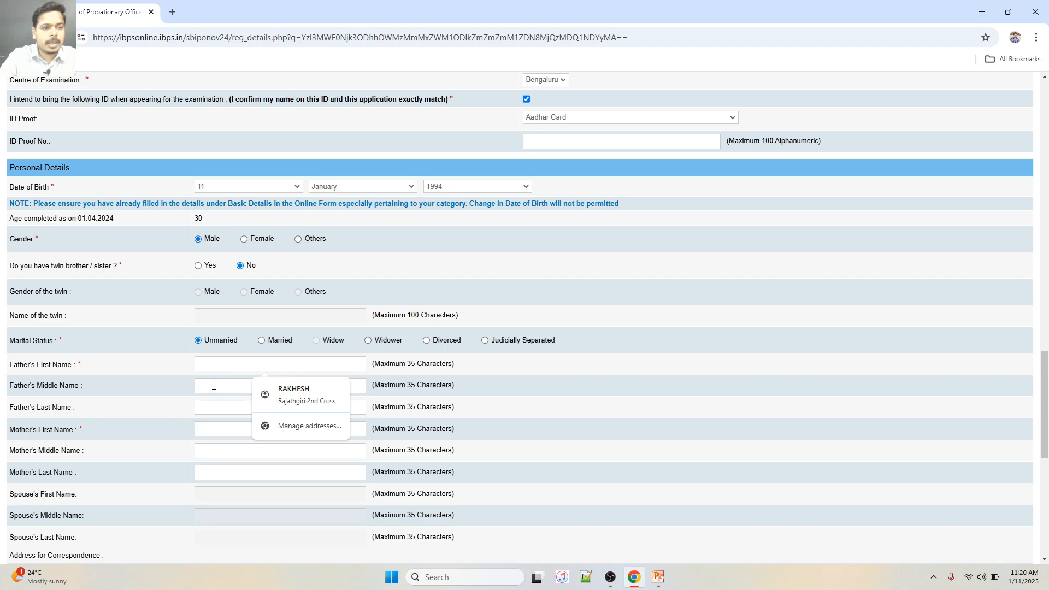
Type the father's first name and the mother's first name into their fields
left_click(213, 385)
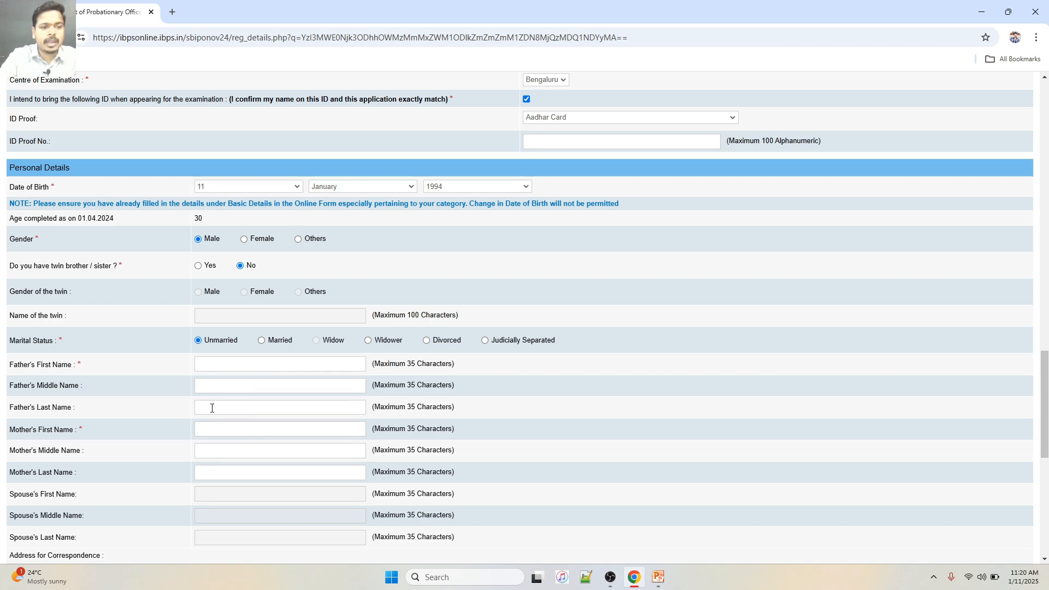
left_click(218, 364)
type("shivanand")
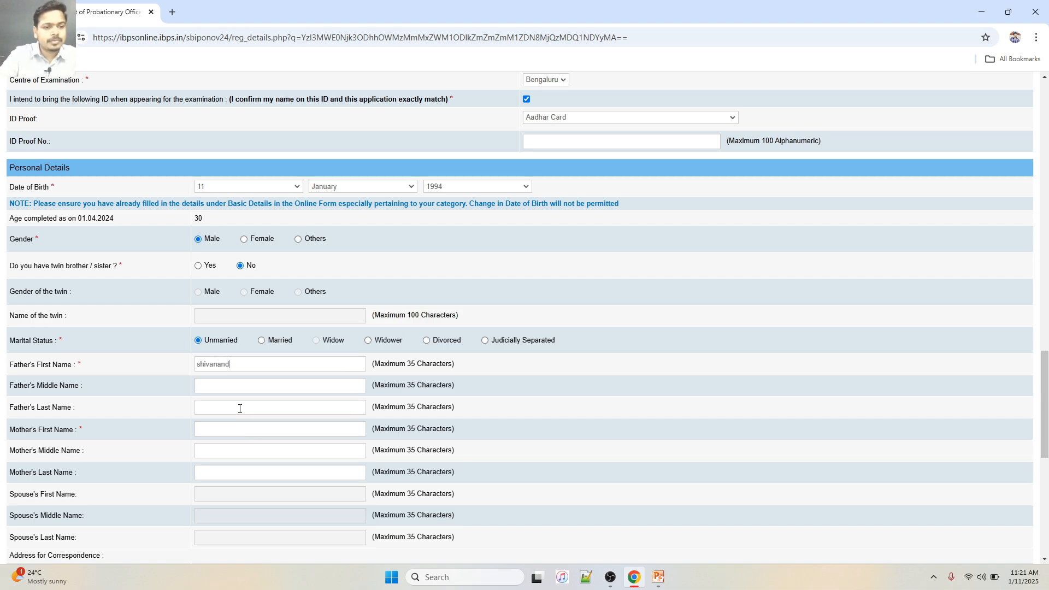
left_click(206, 430)
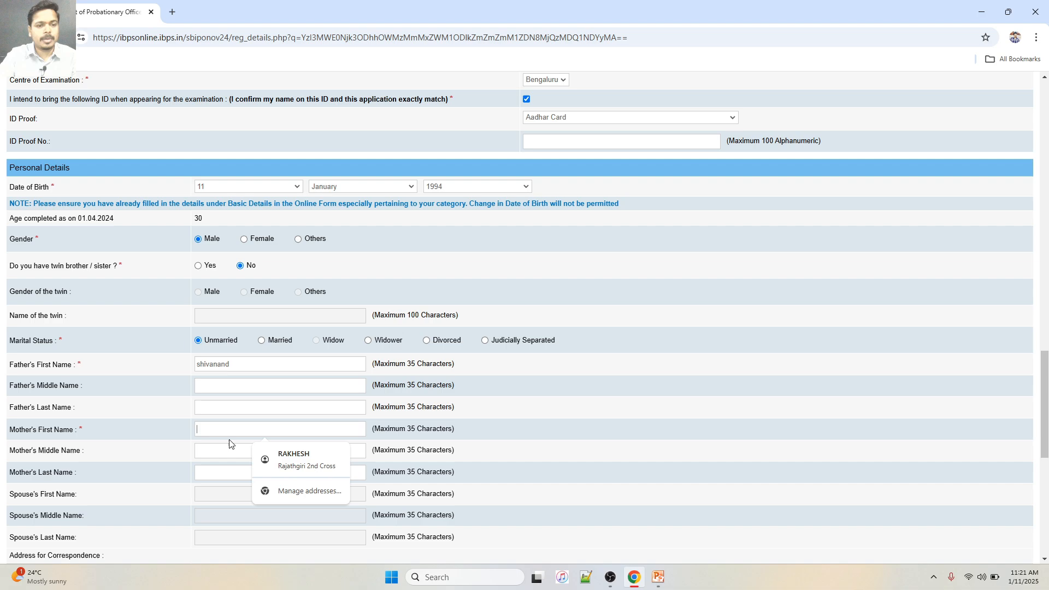
type("saroja")
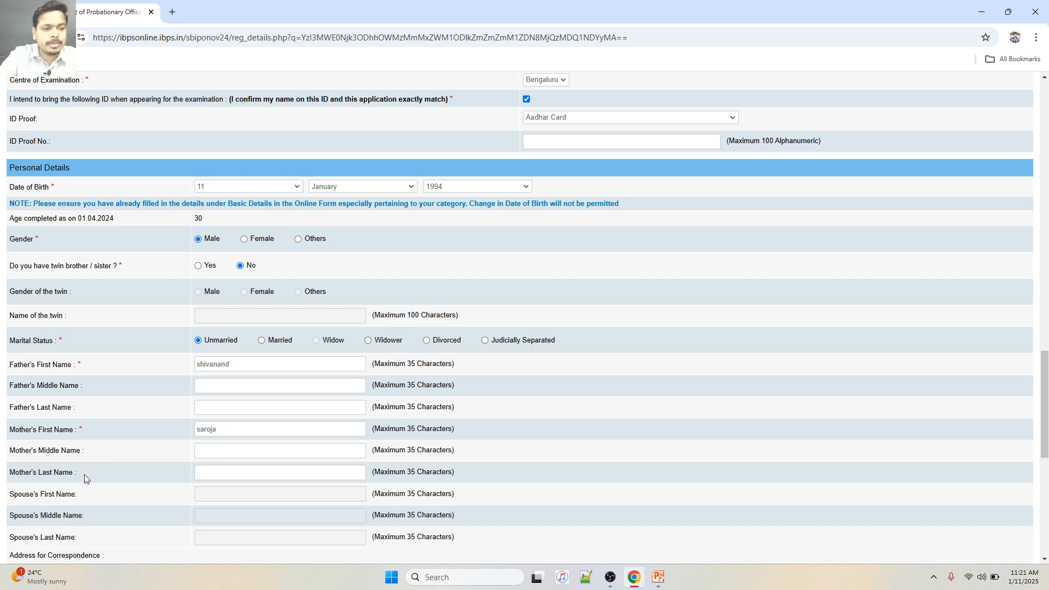
scroll(85, 473, "down", 2)
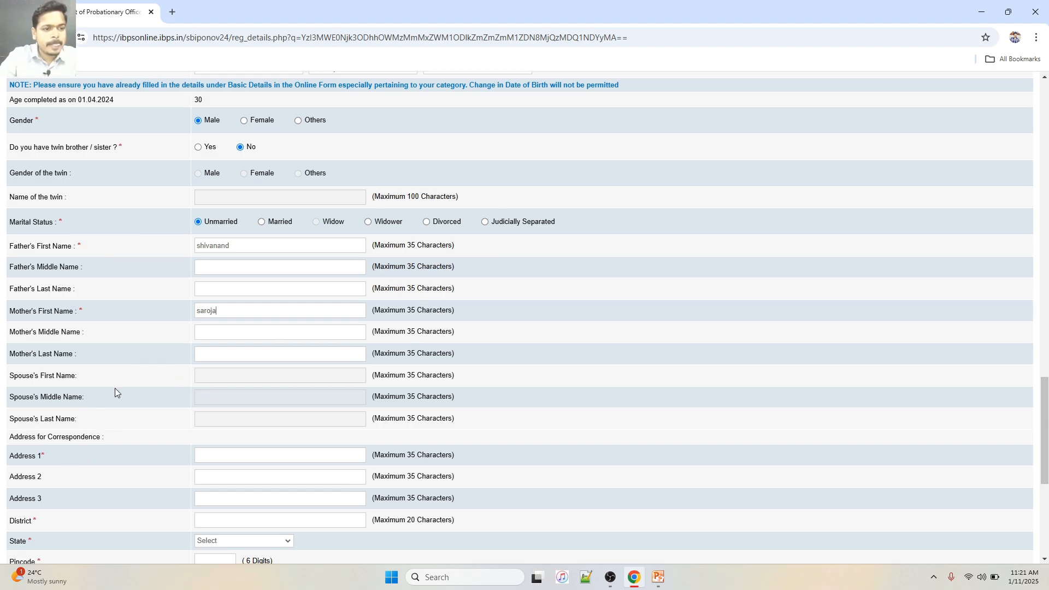
Autofill the correspondence address and parents' last names, with state KARNATAKA
scroll(54, 363, "down", 2)
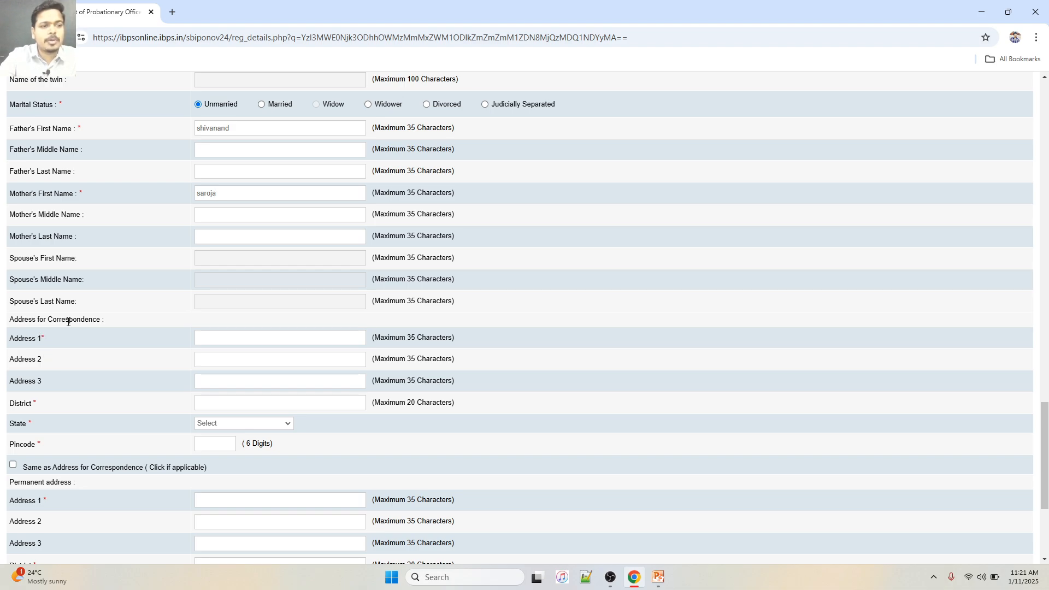
left_click(257, 339)
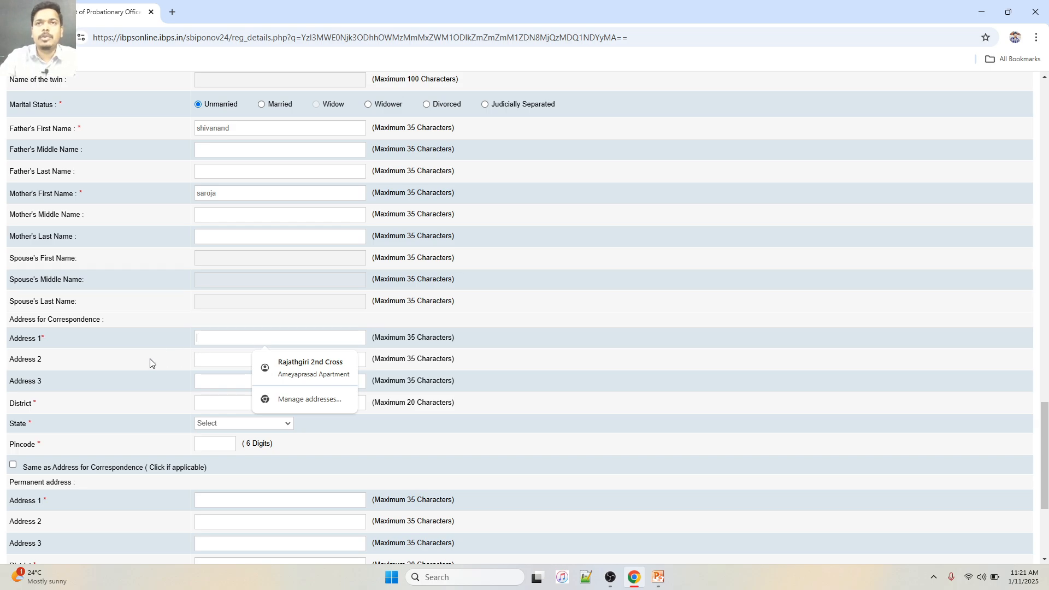
left_click(272, 369)
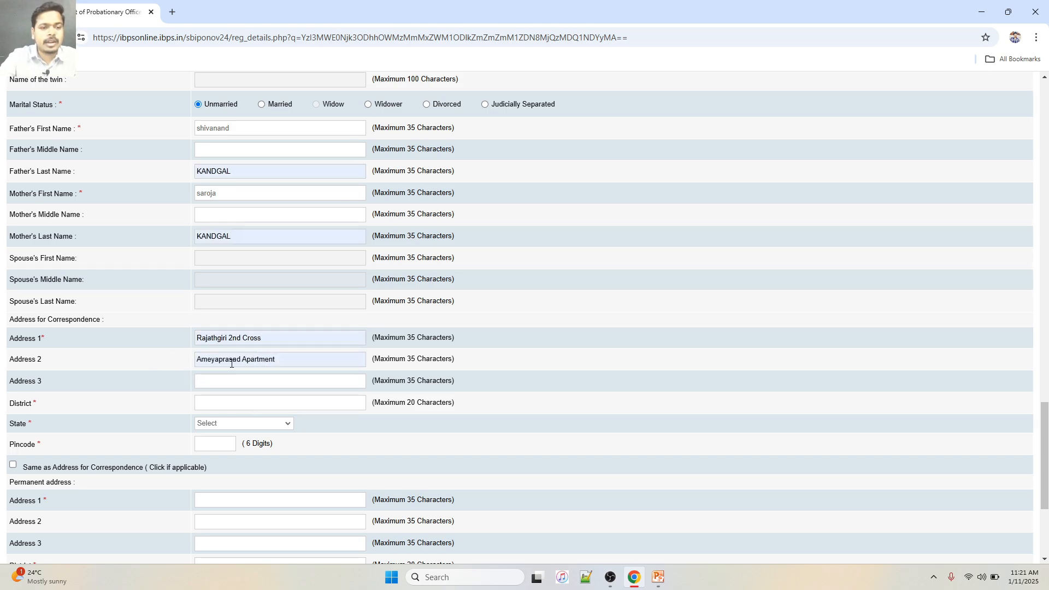
scroll(58, 375, "down", 3)
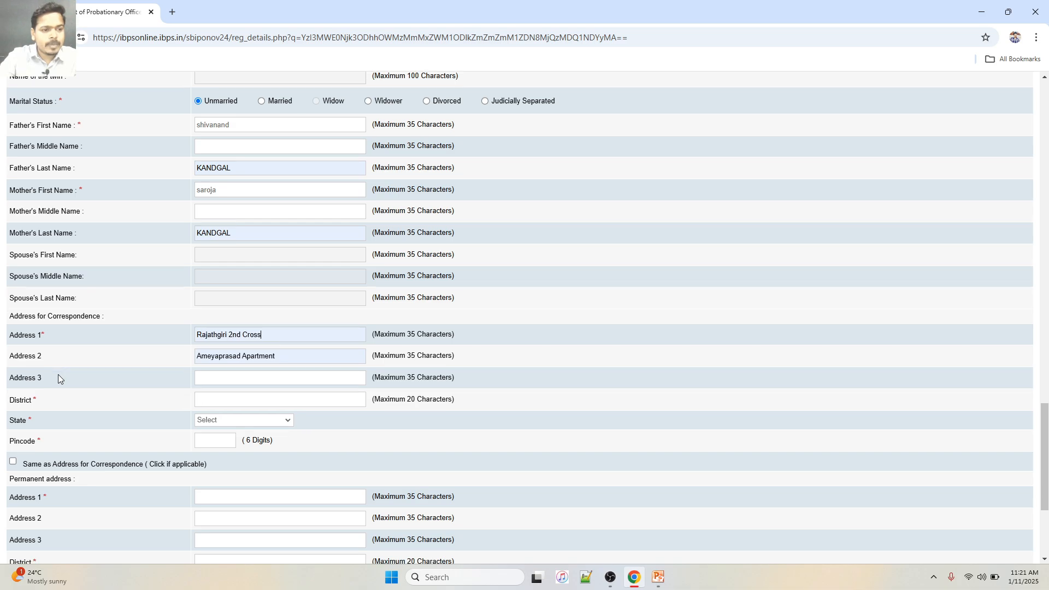
left_click(214, 307)
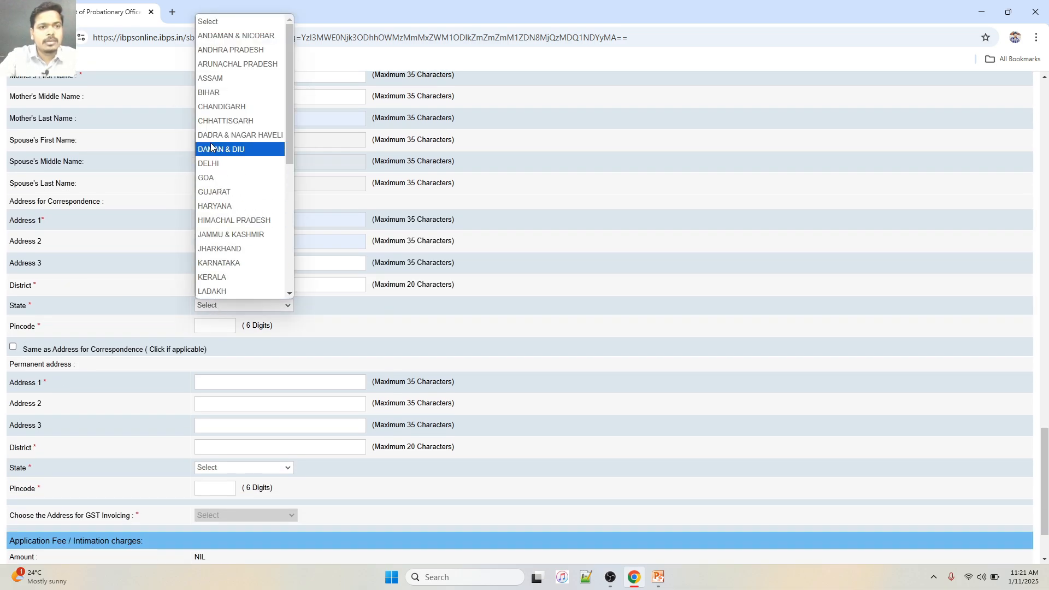
left_click(226, 263)
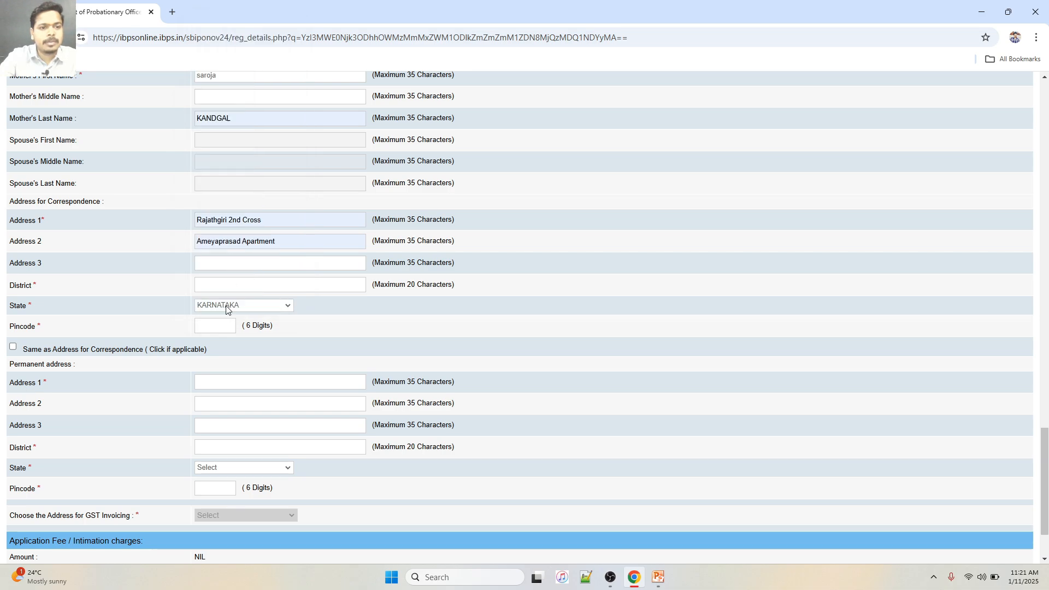
Autofill district and pincode, and make the permanent address same as correspondence
left_click(216, 323)
left_click(223, 344)
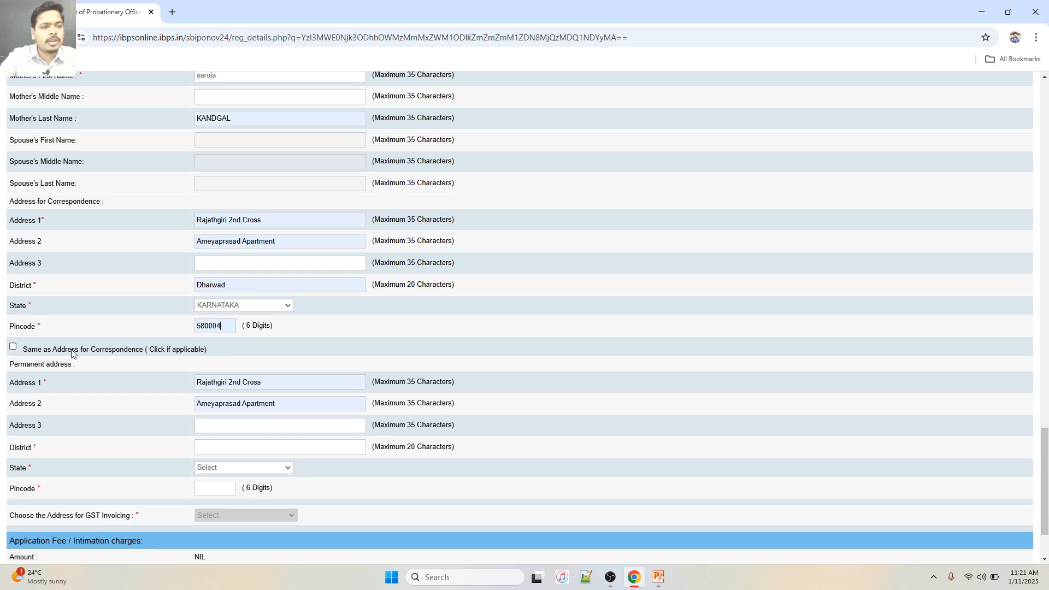
left_click(13, 347)
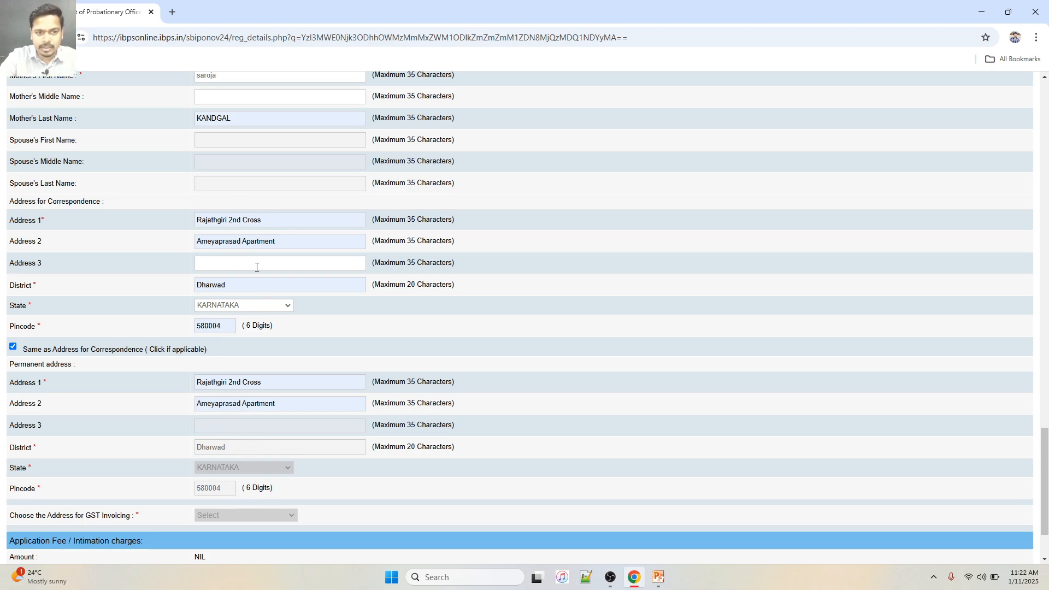
scroll(263, 399, "down", 2)
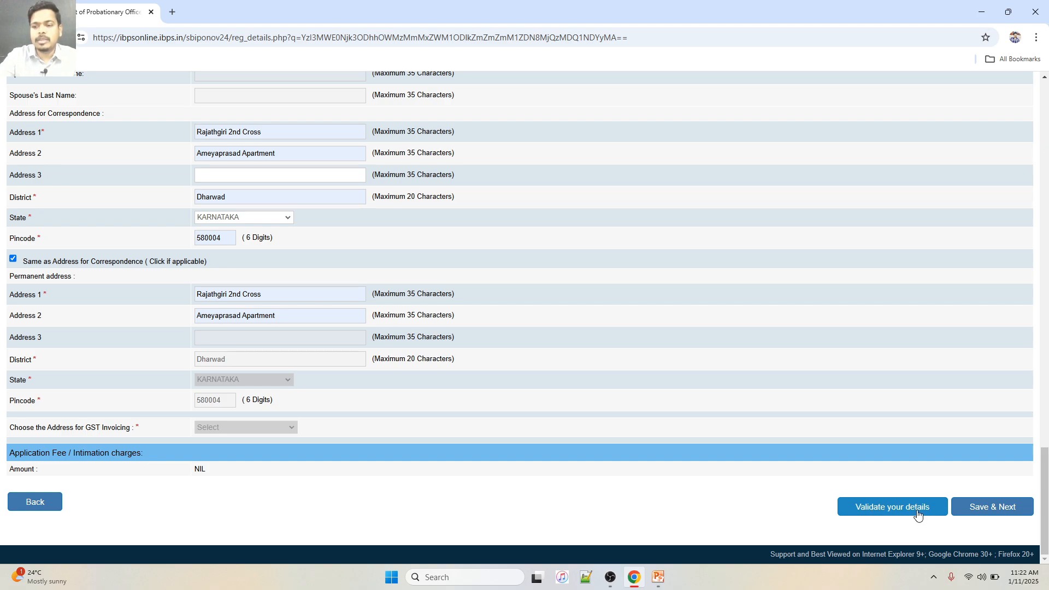
Validate the personal details, acknowledge 'Verified Successfully', and use Save & Next
left_click(917, 512)
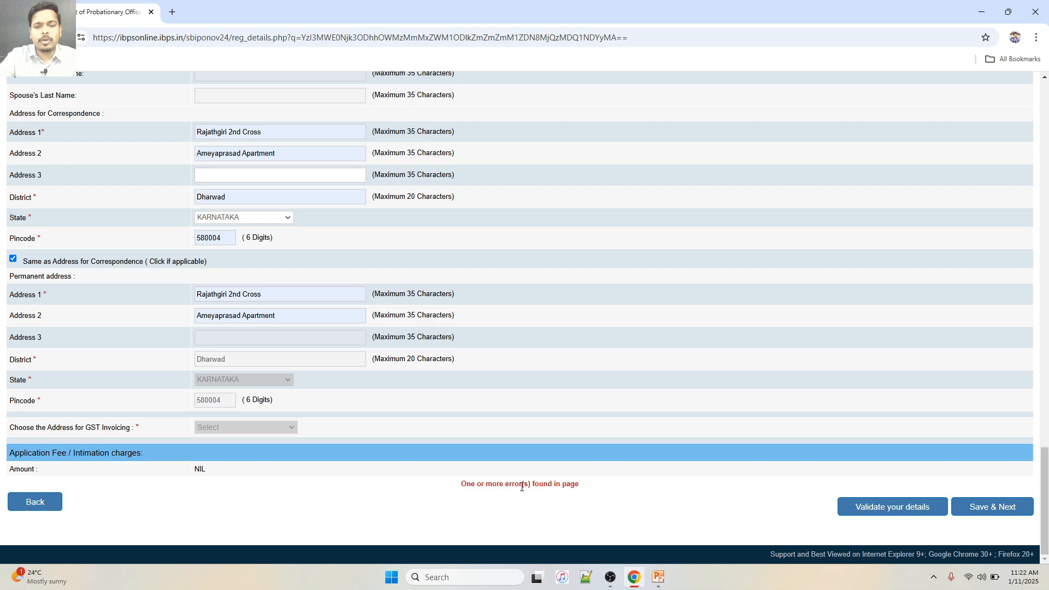
scroll(180, 280, "up", 7)
scroll(181, 277, "up", 5)
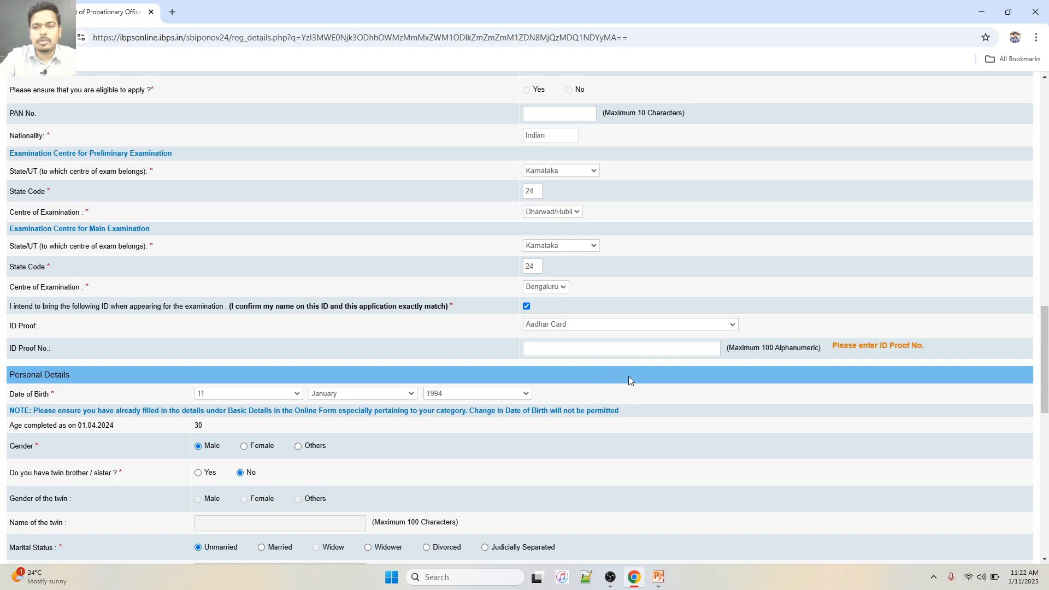
scroll(676, 332, "up", 14)
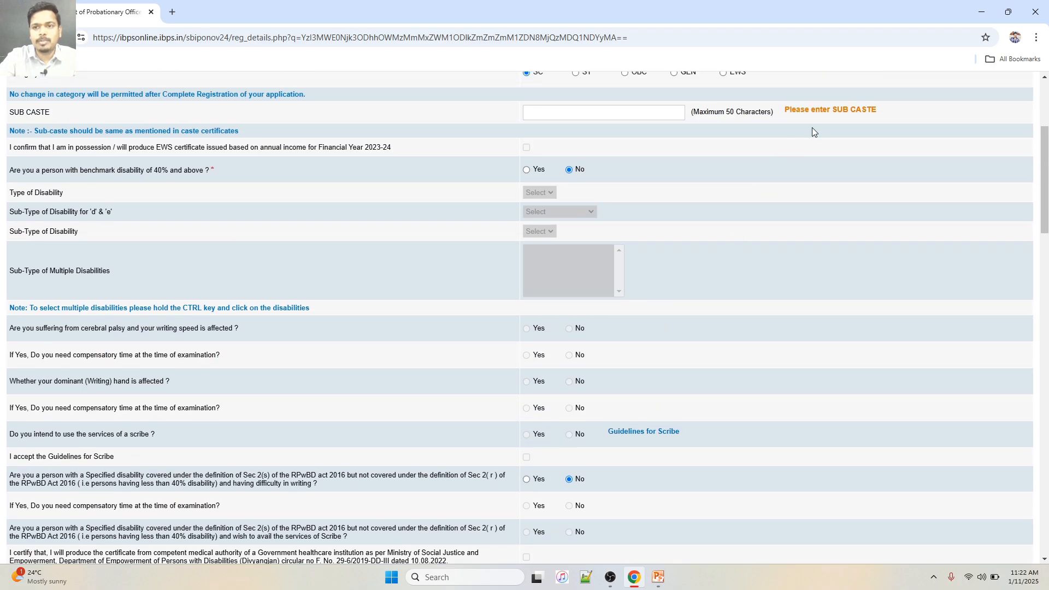
scroll(842, 116, "up", 2)
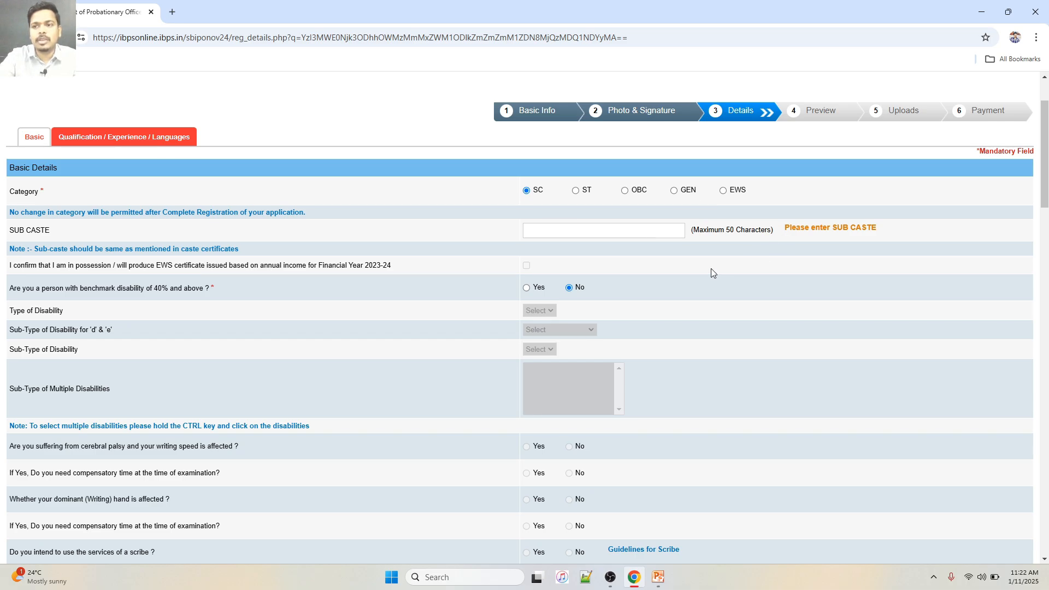
scroll(712, 271, "down", 20)
scroll(711, 271, "down", 7)
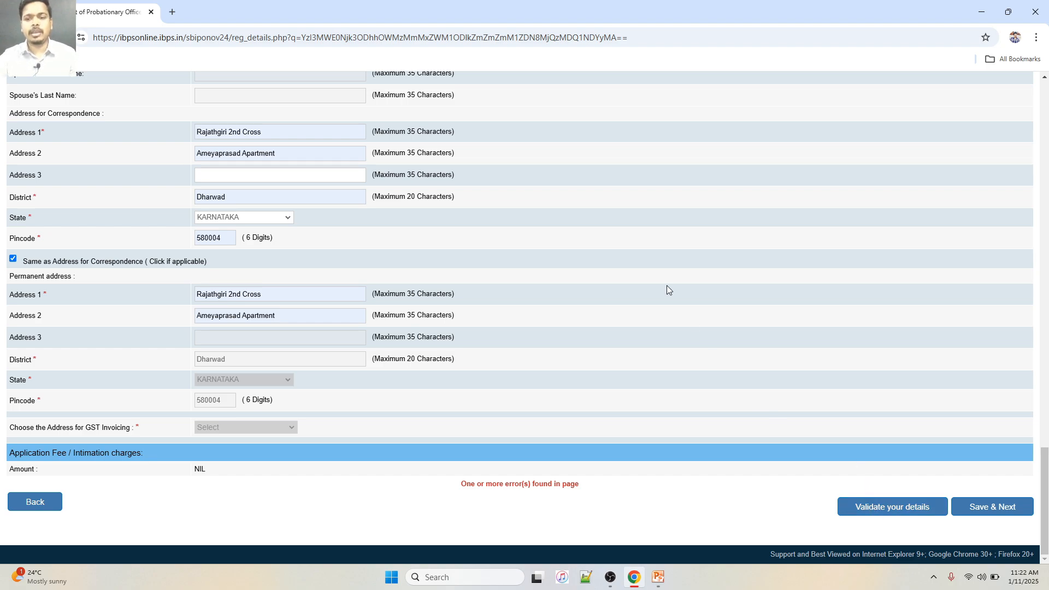
scroll(667, 286, "up", 20)
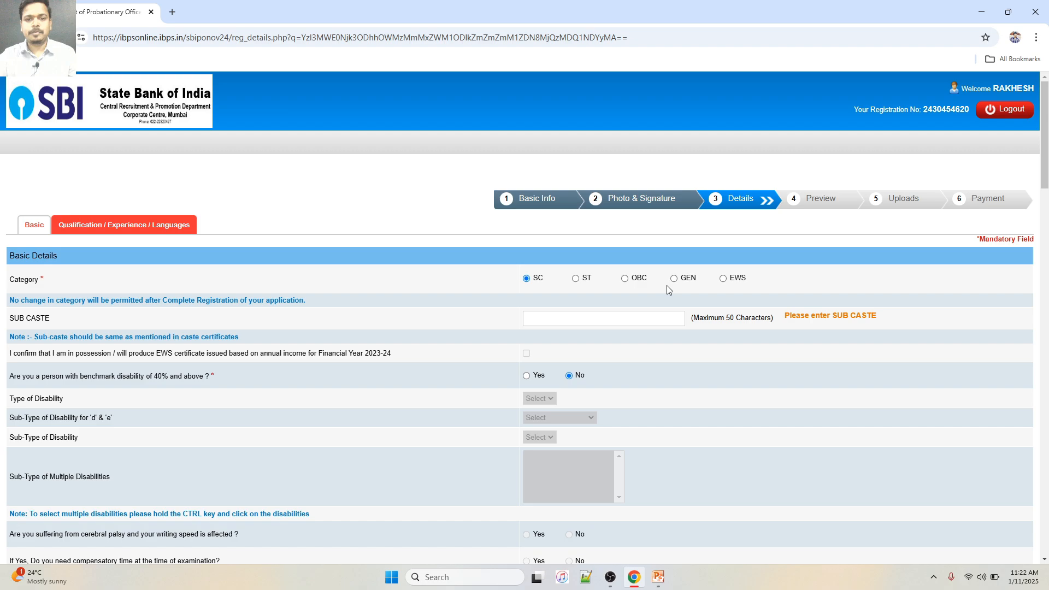
scroll(668, 289, "down", 20)
left_click(860, 497)
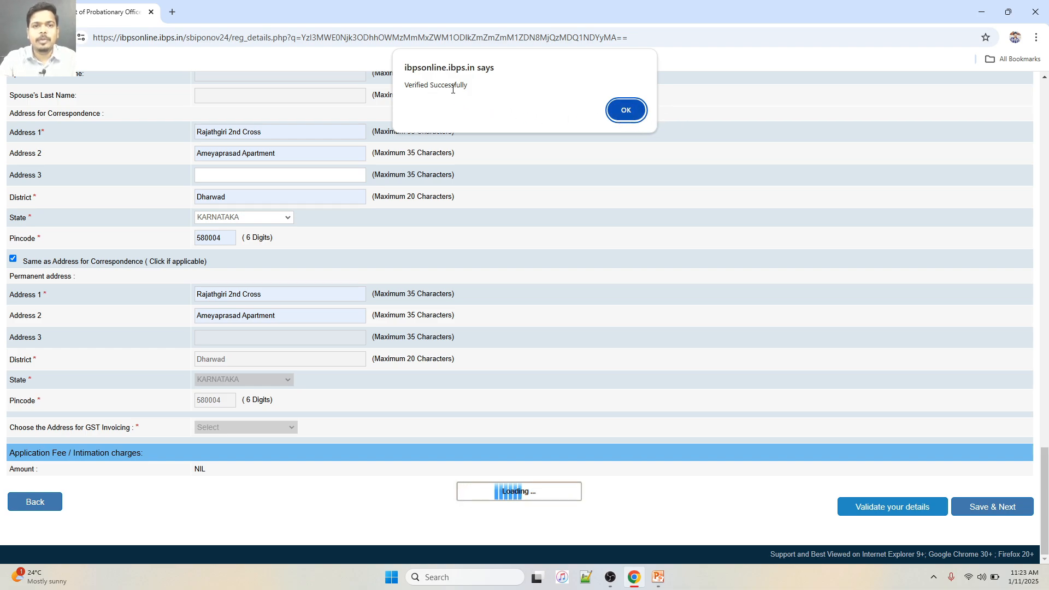
left_click(628, 110)
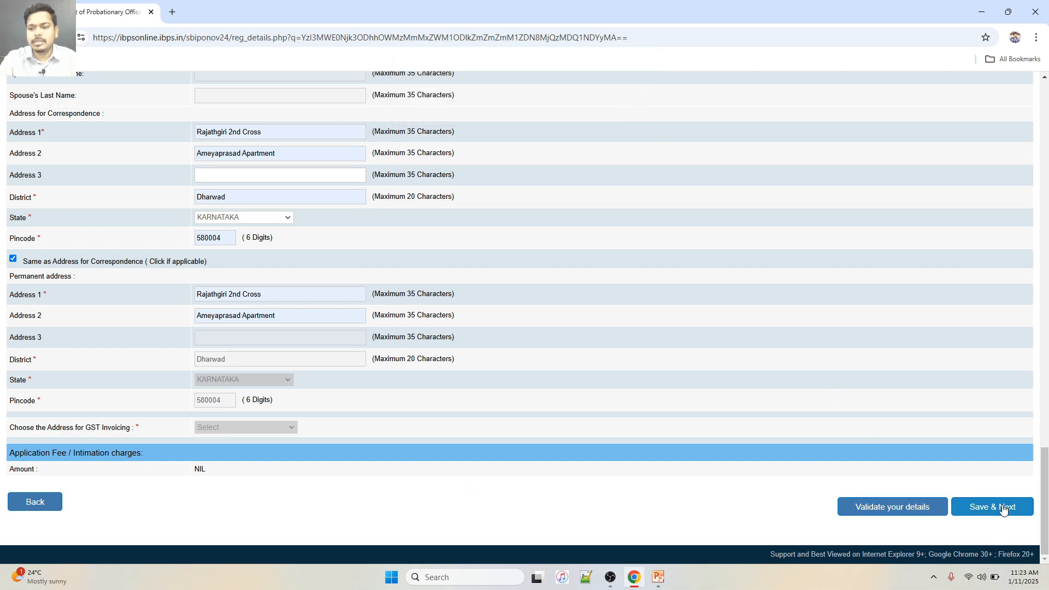
left_click(1004, 510)
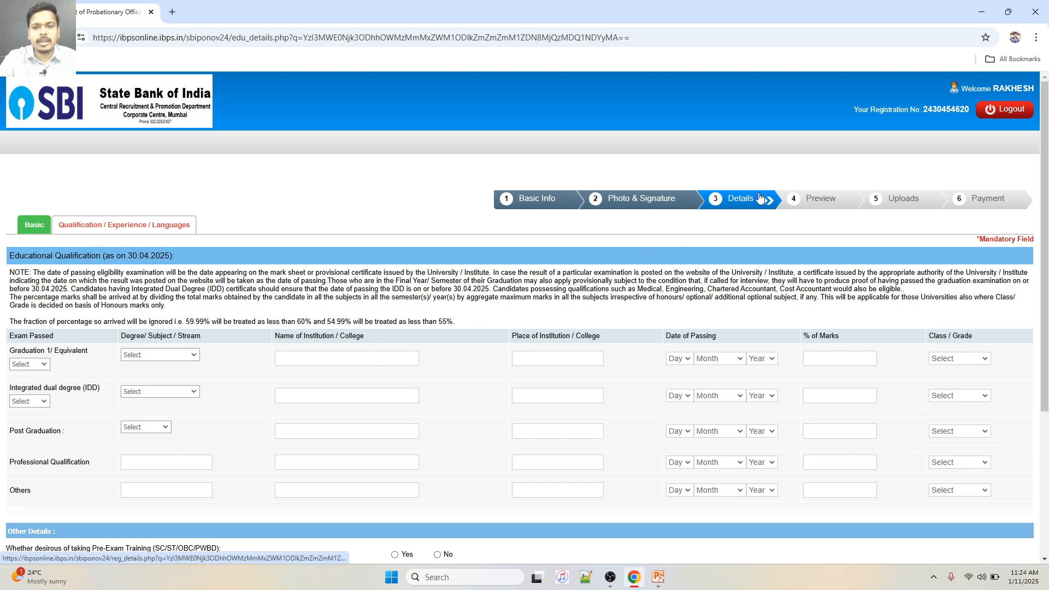
Set the Graduation status to Passed and the stream to Science
scroll(64, 355, "down", 3)
scroll(79, 342, "up", 2)
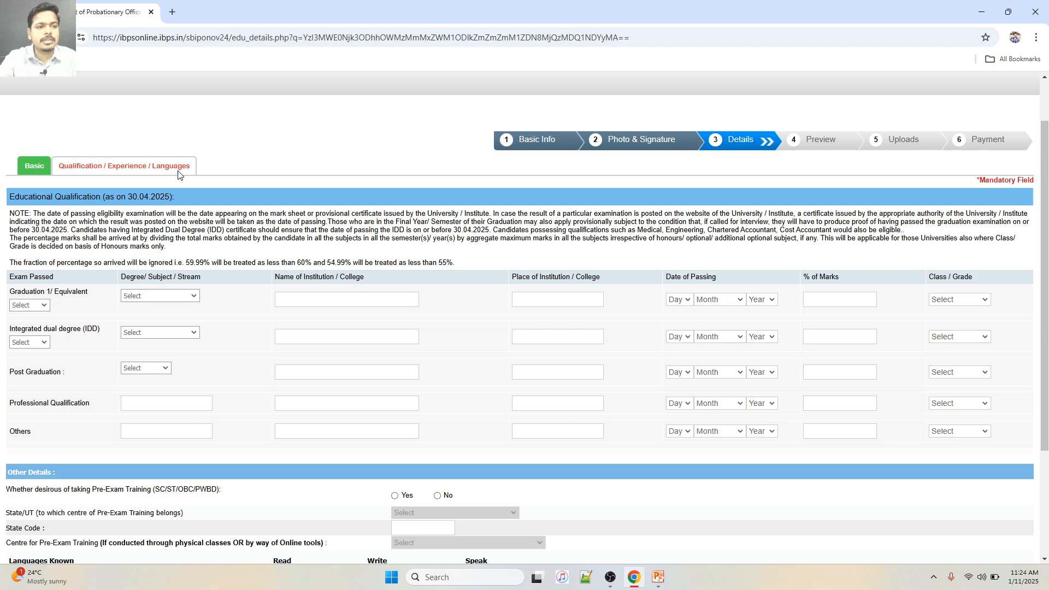
left_click(41, 305)
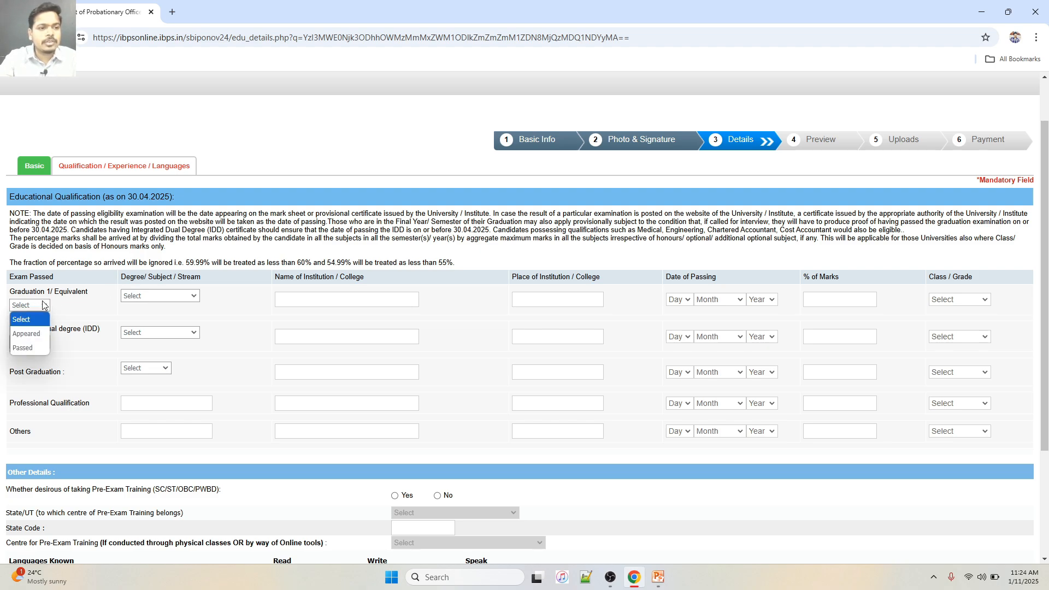
left_click(28, 350)
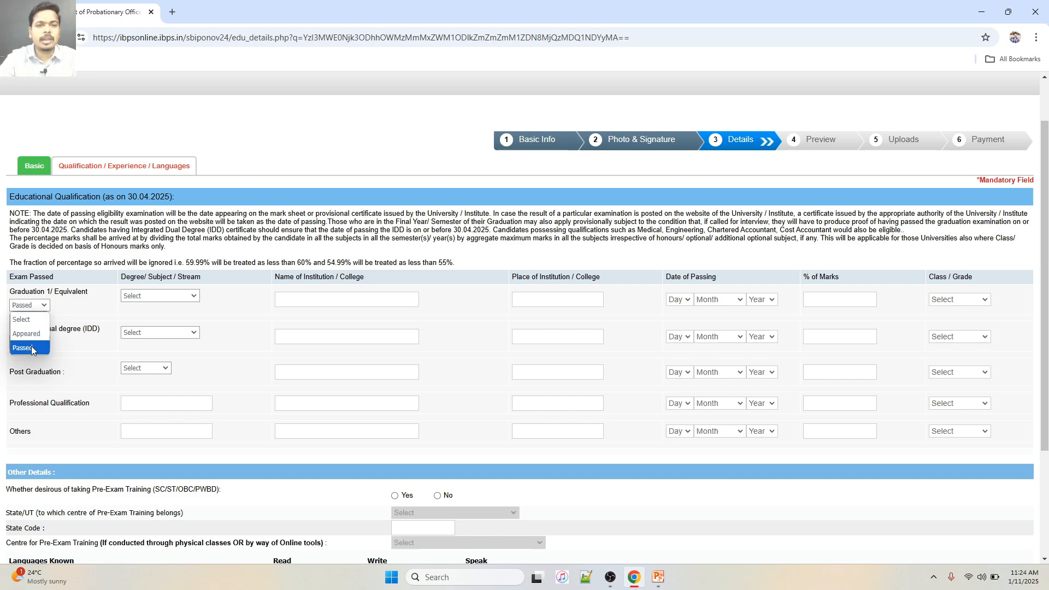
left_click(31, 351)
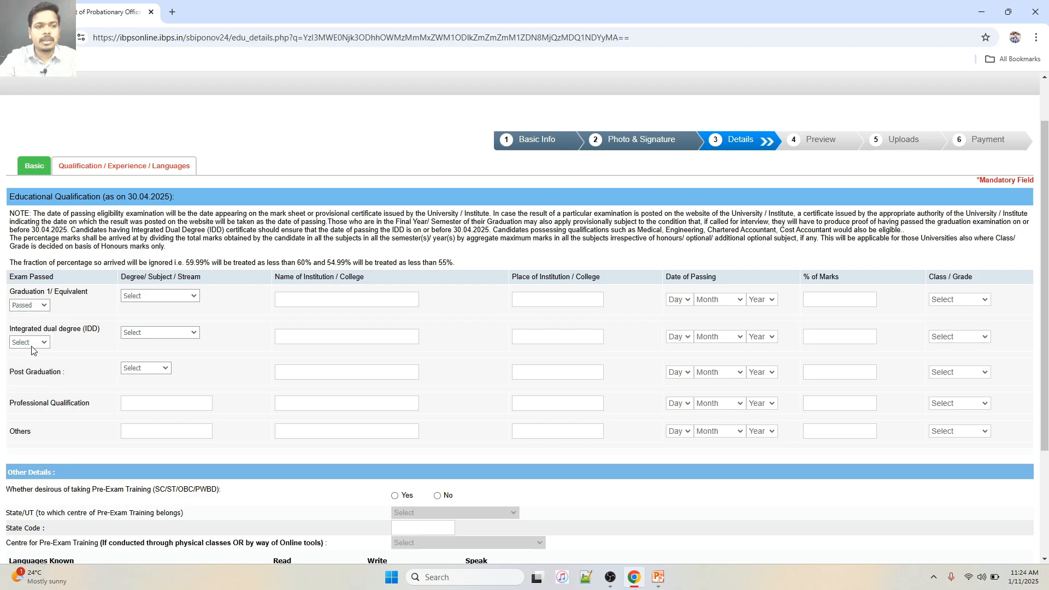
left_click(144, 298)
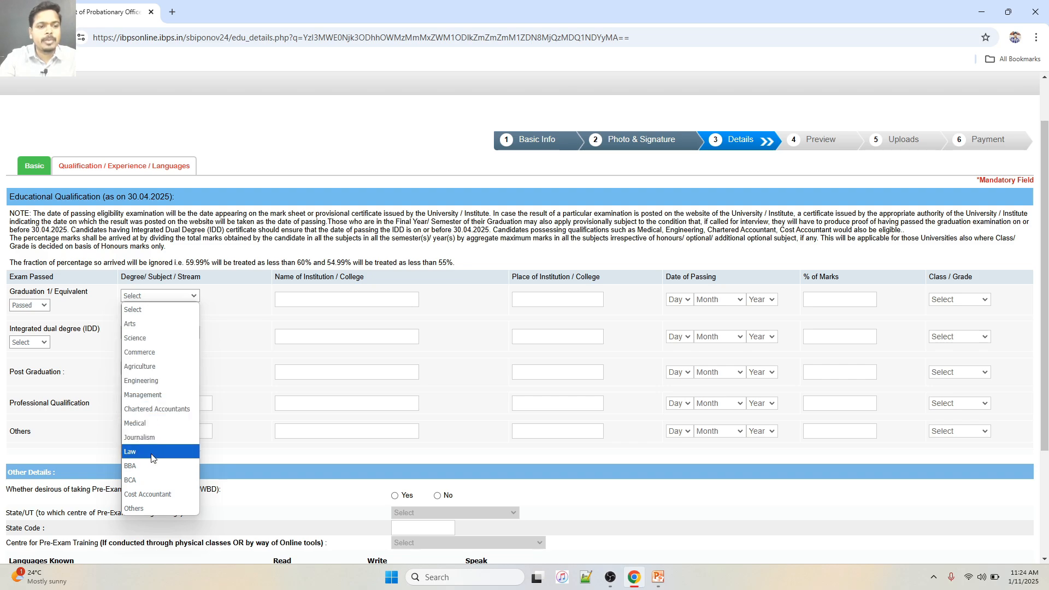
left_click(145, 339)
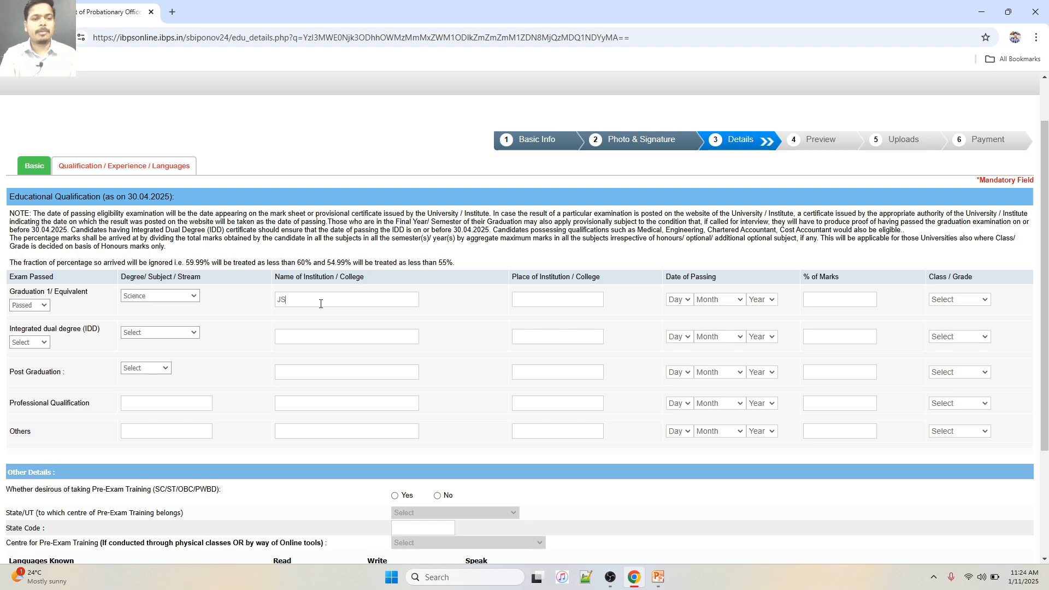
Fill the graduation institution as JSS Academy of Technical Education, place Dharwad
type("S")
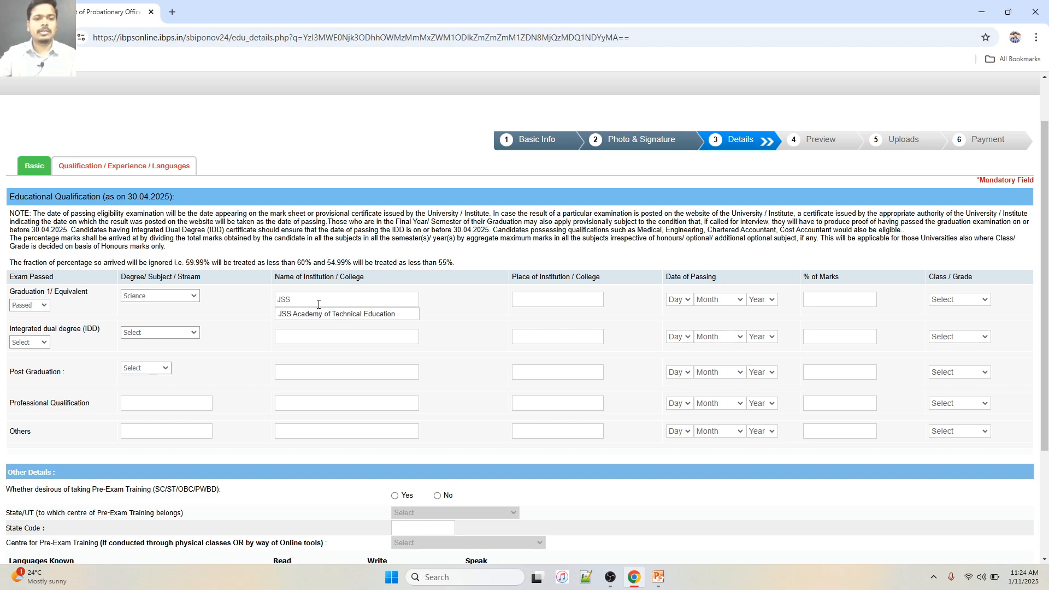
left_click(329, 319)
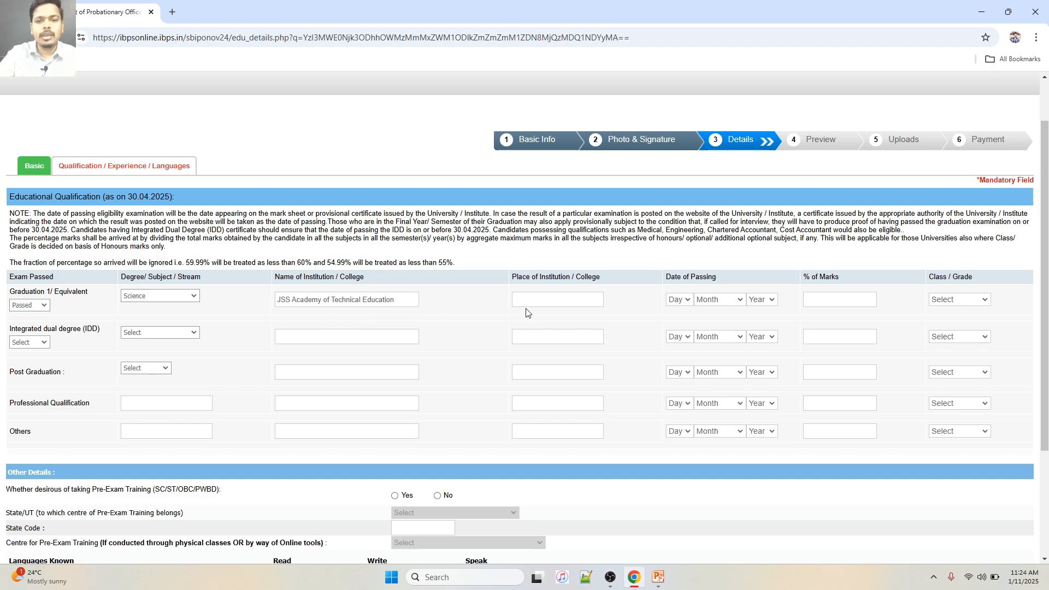
left_click(568, 298)
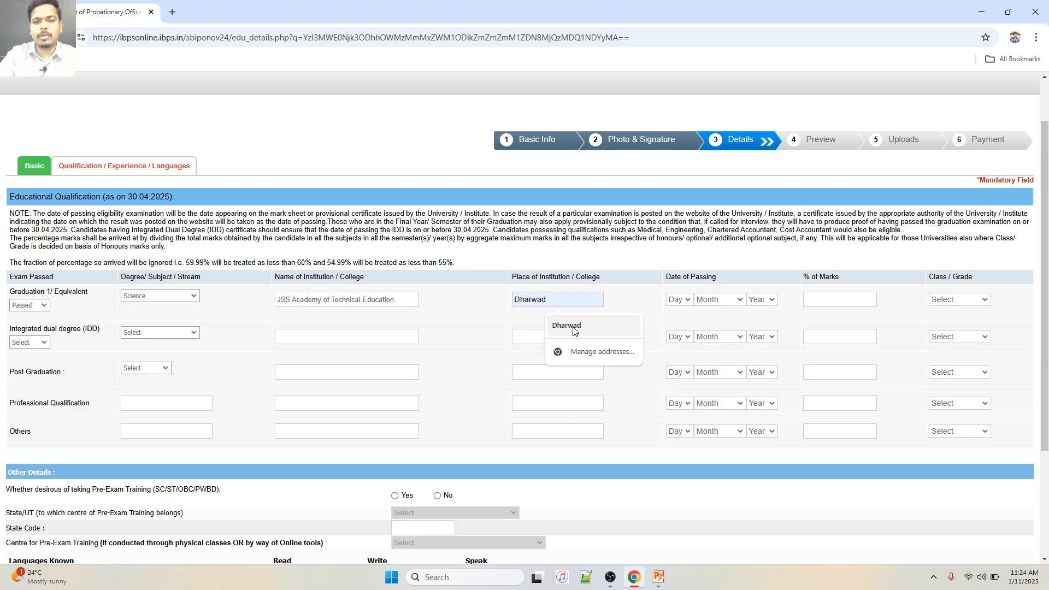
left_click(559, 328)
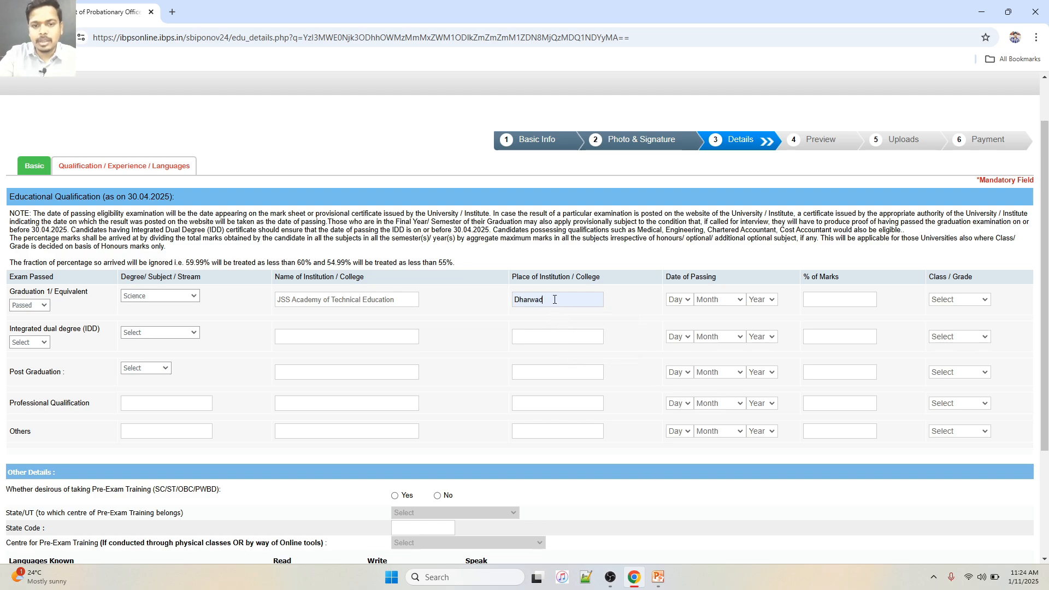
left_click(687, 301)
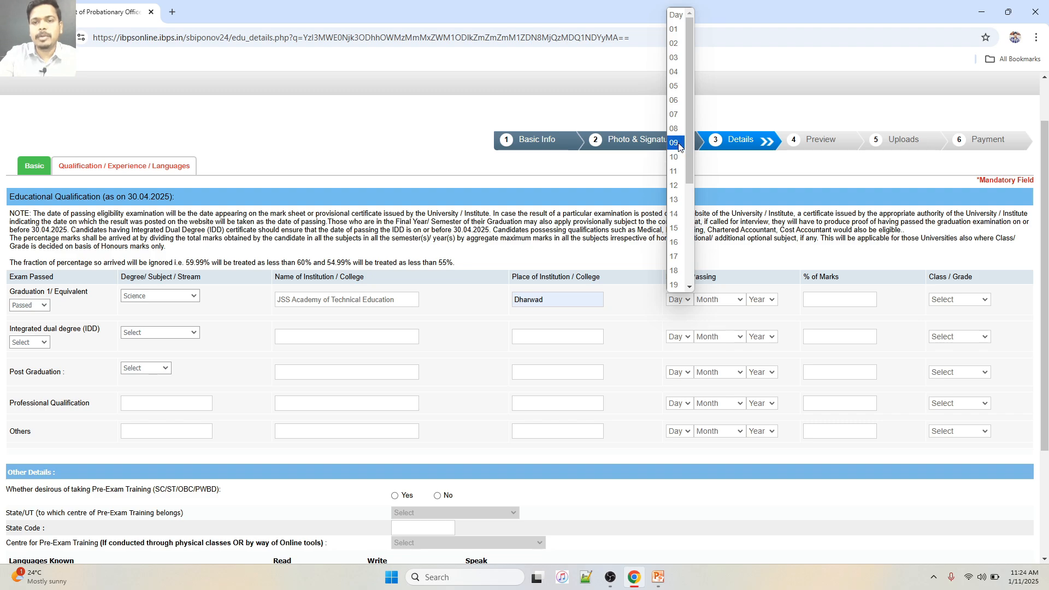
Give Graduation a passing date of 09 August 2015, 70.30% marks and First Class
left_click(679, 144)
left_click(740, 300)
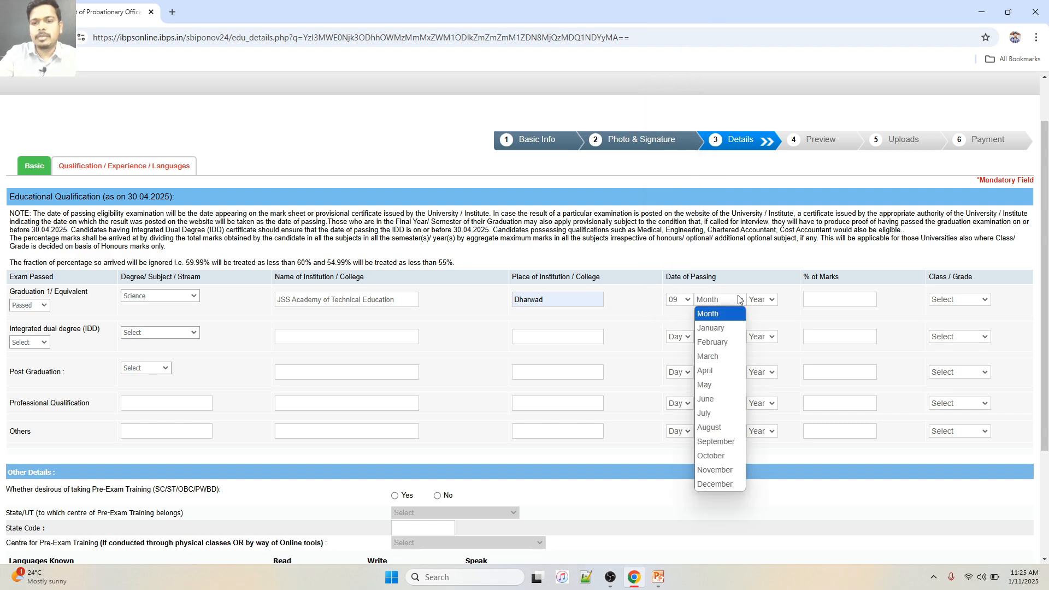
left_click(720, 428)
left_click(763, 299)
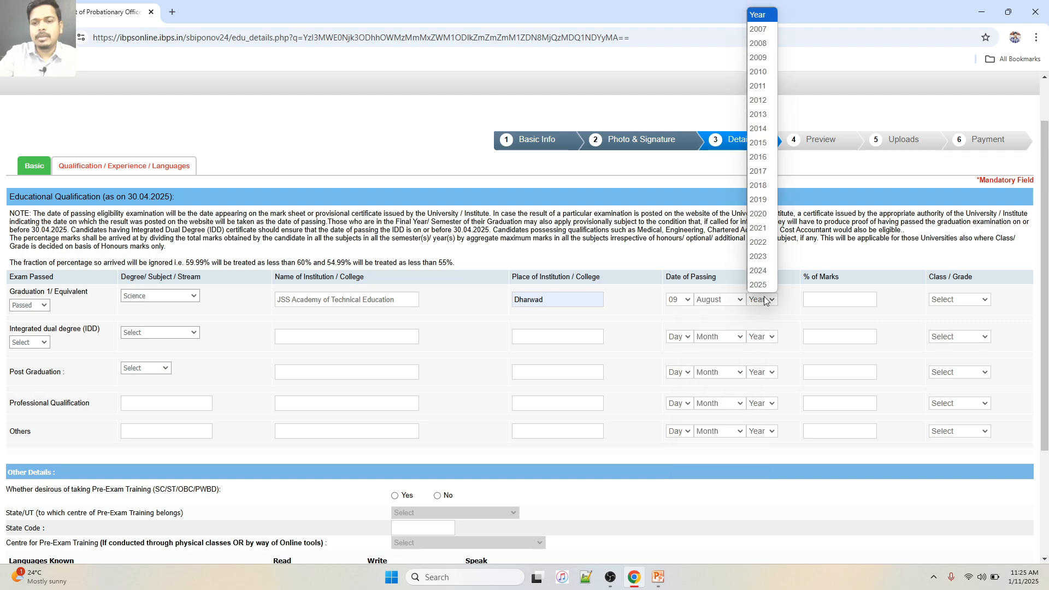
left_click(765, 142)
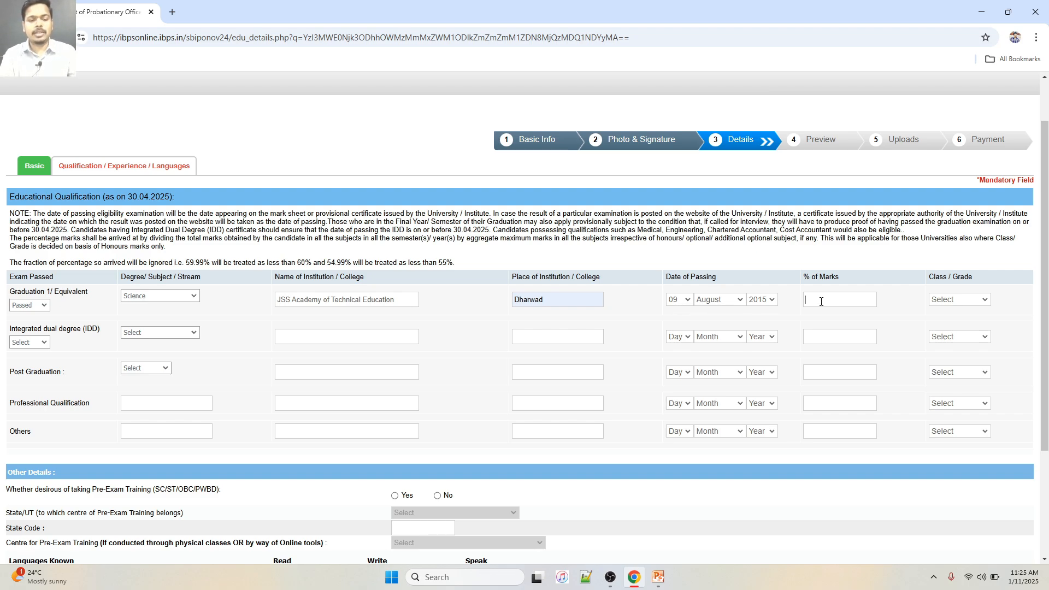
left_click(822, 302)
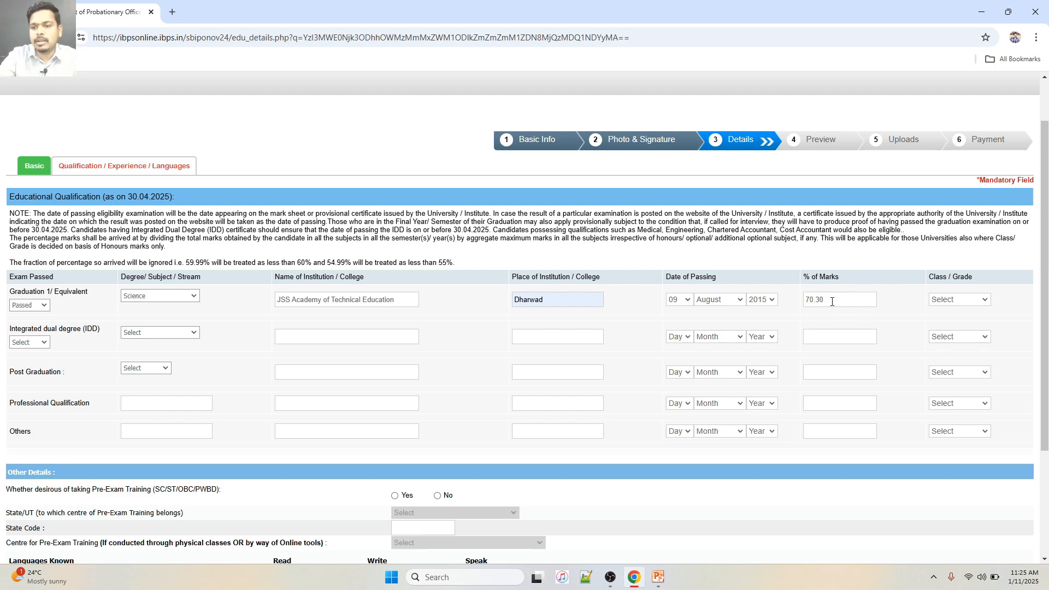
left_click(960, 303)
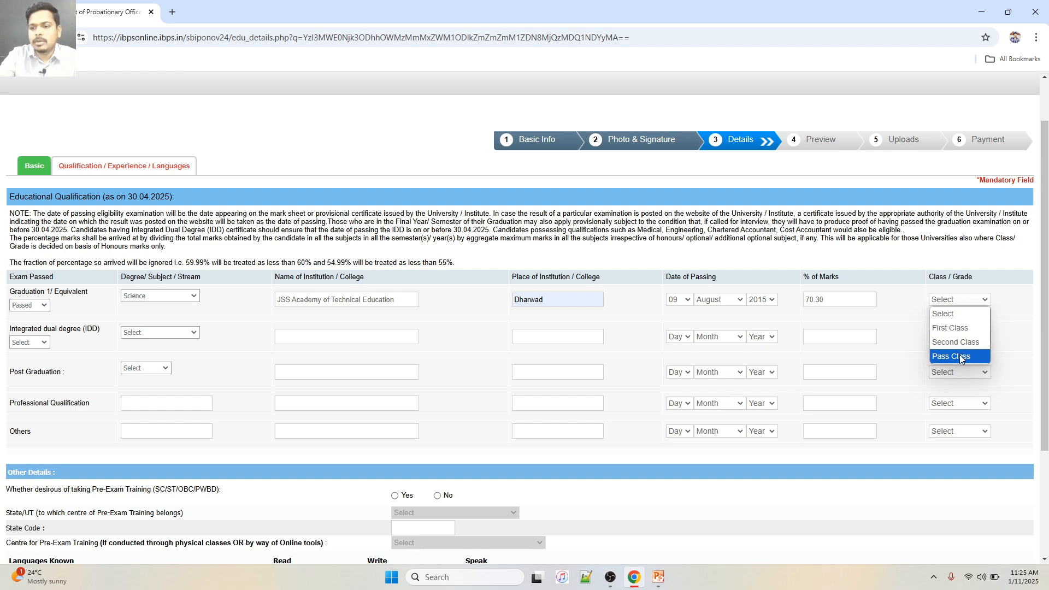
left_click(962, 328)
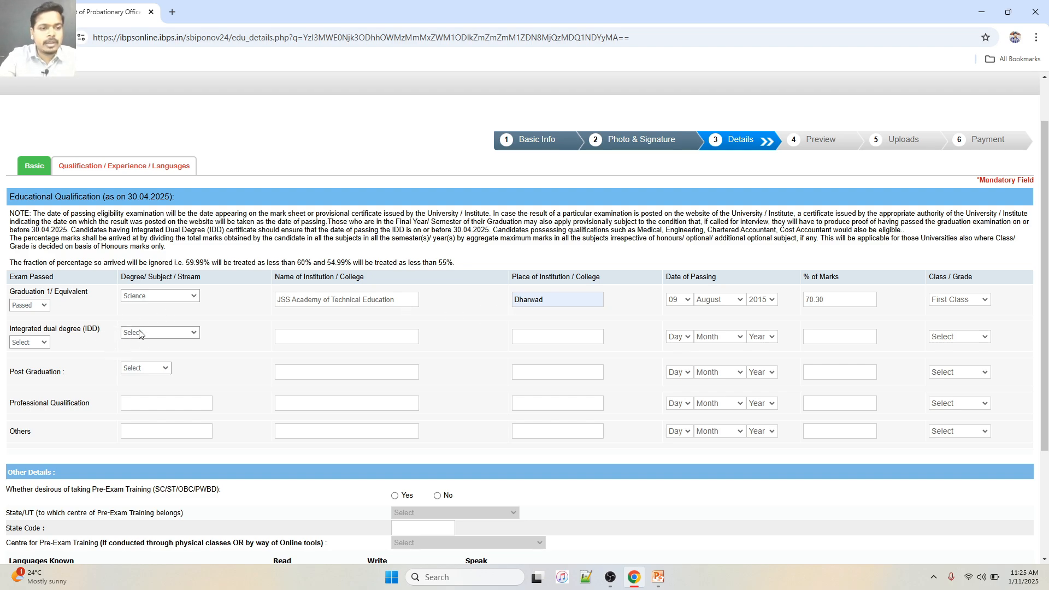
scroll(150, 336, "down", 1)
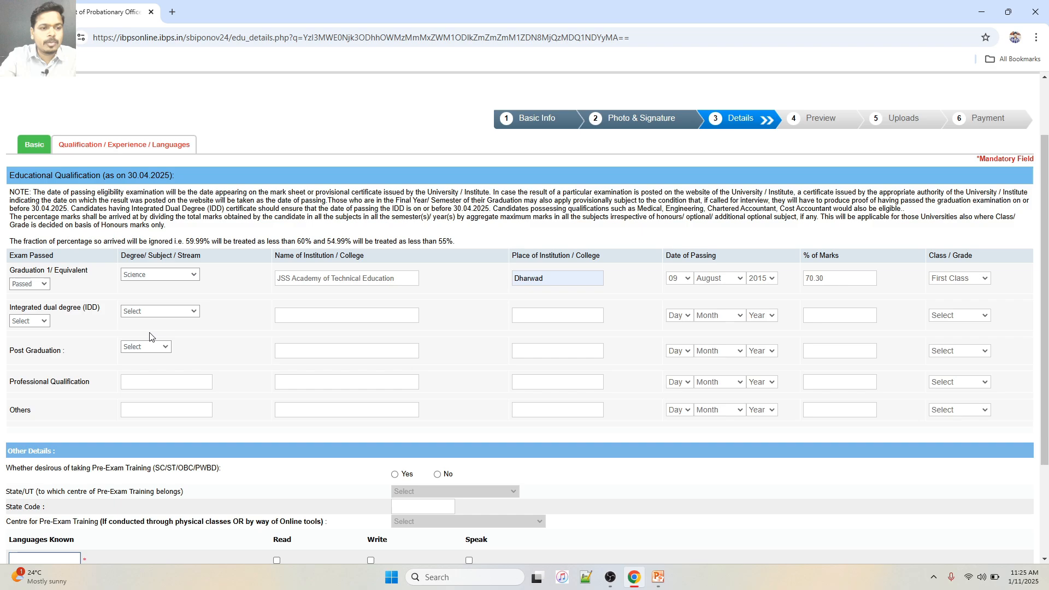
Set the Post Graduation stream to Science, institution KARNATA, and place Dharwad
left_click(141, 315)
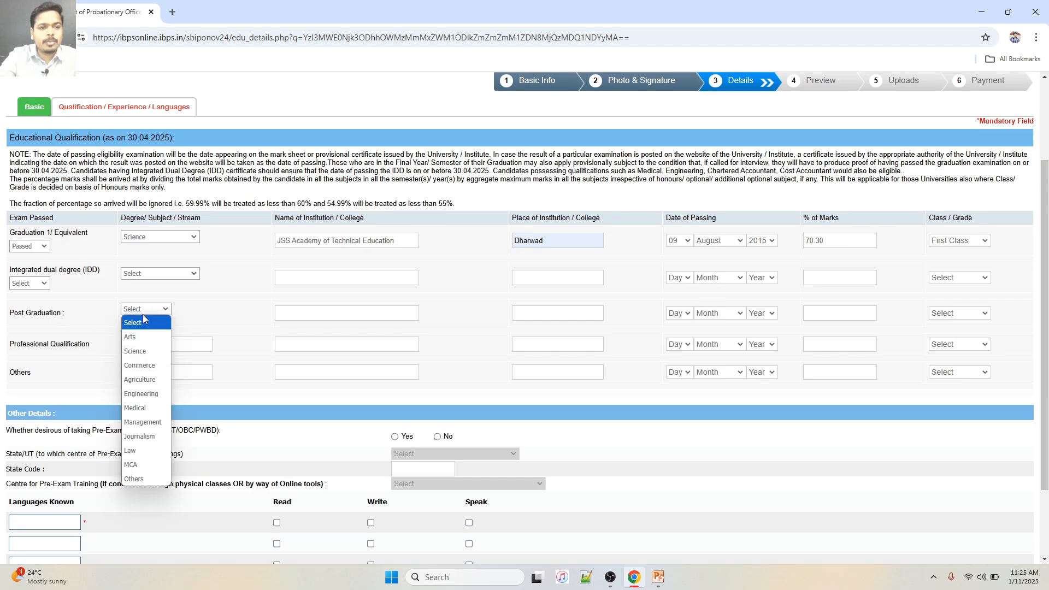
left_click(141, 348)
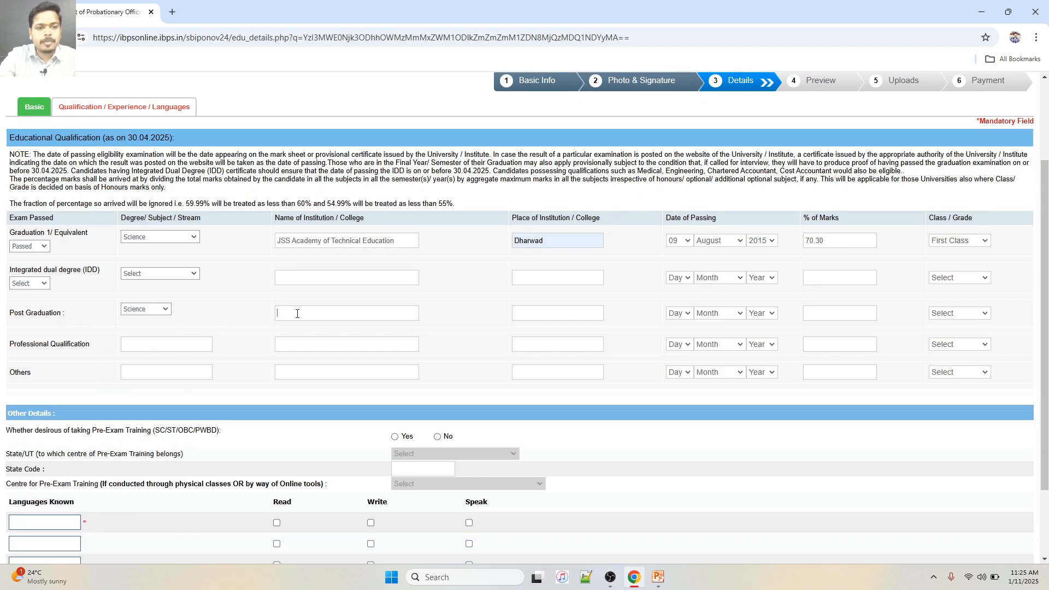
left_click(298, 314)
type("KAR")
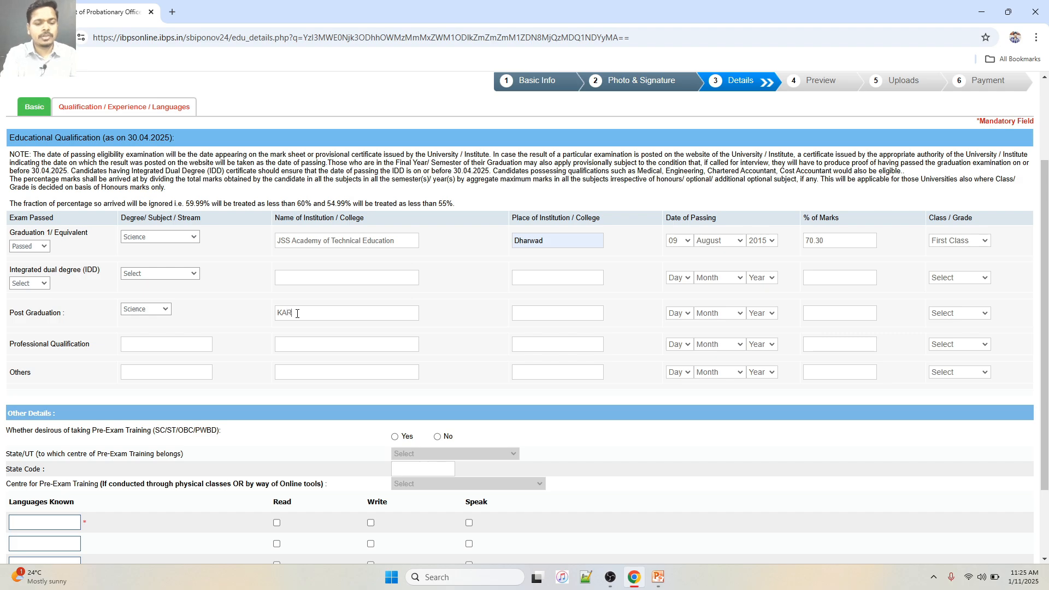
type("NATA")
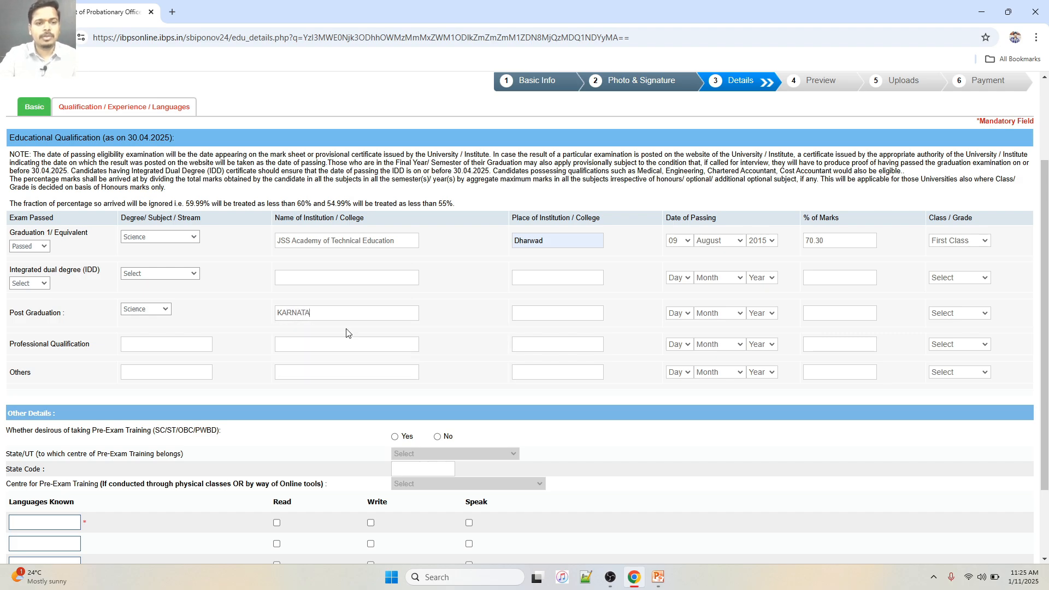
left_click(553, 316)
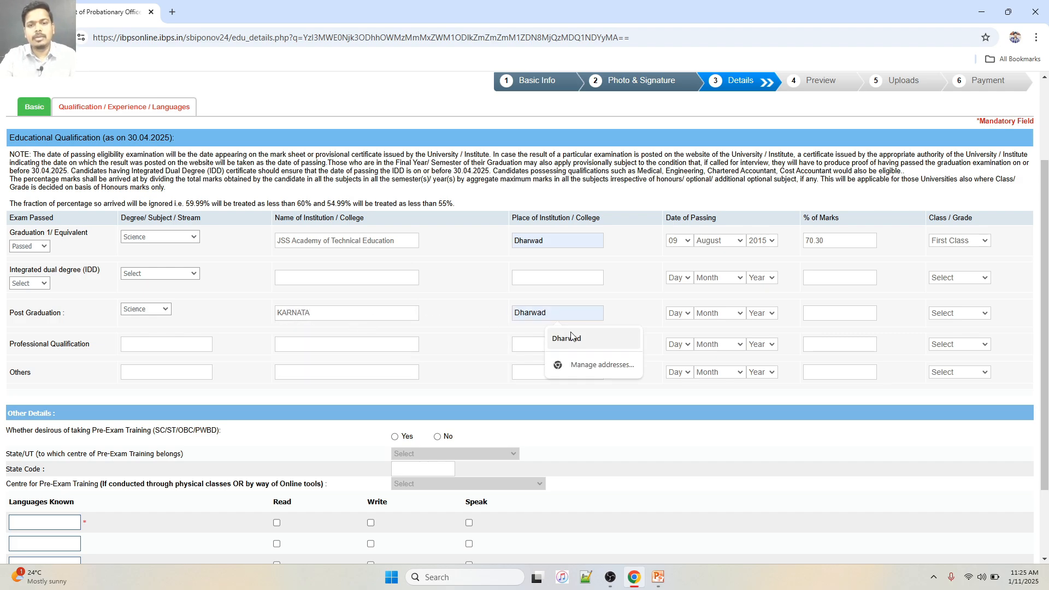
left_click(567, 337)
Give Post Graduation a passing date of 18 January 2020, 70.30 marks and First Class
left_click(680, 313)
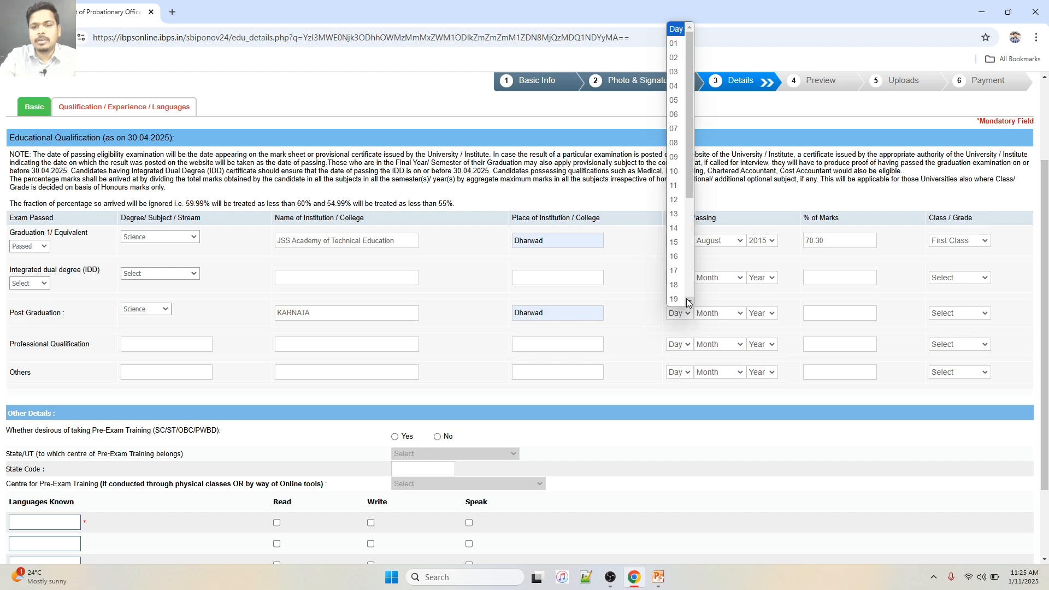
left_click(680, 289)
left_click(737, 317)
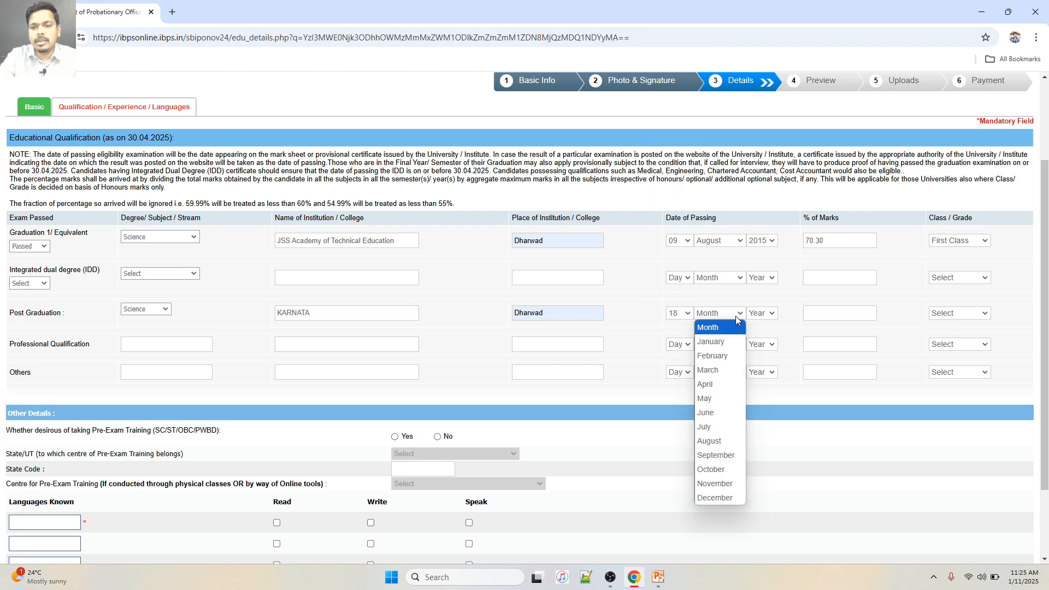
left_click(712, 343)
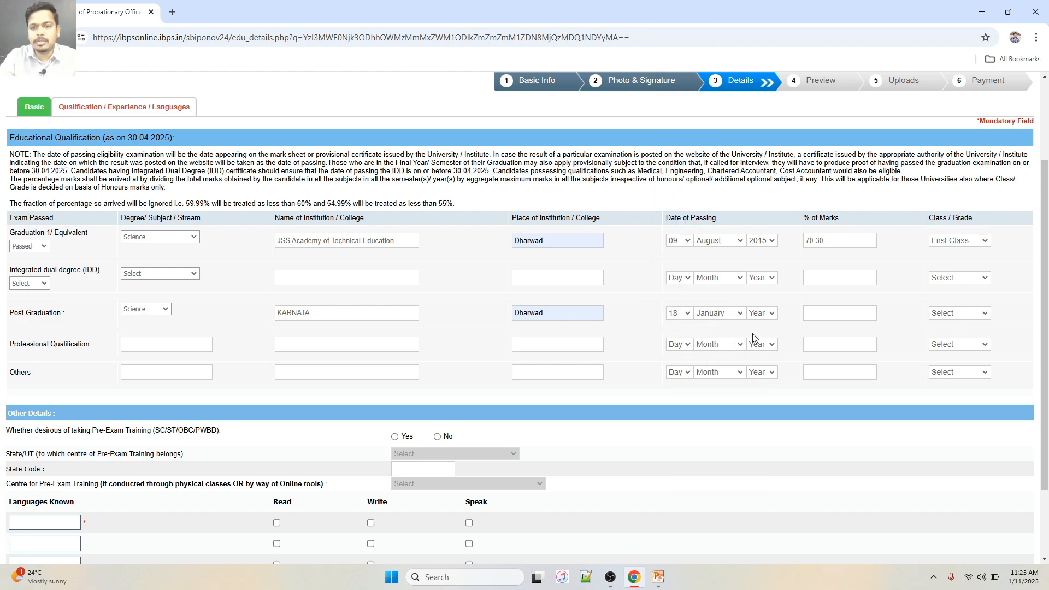
left_click(768, 316)
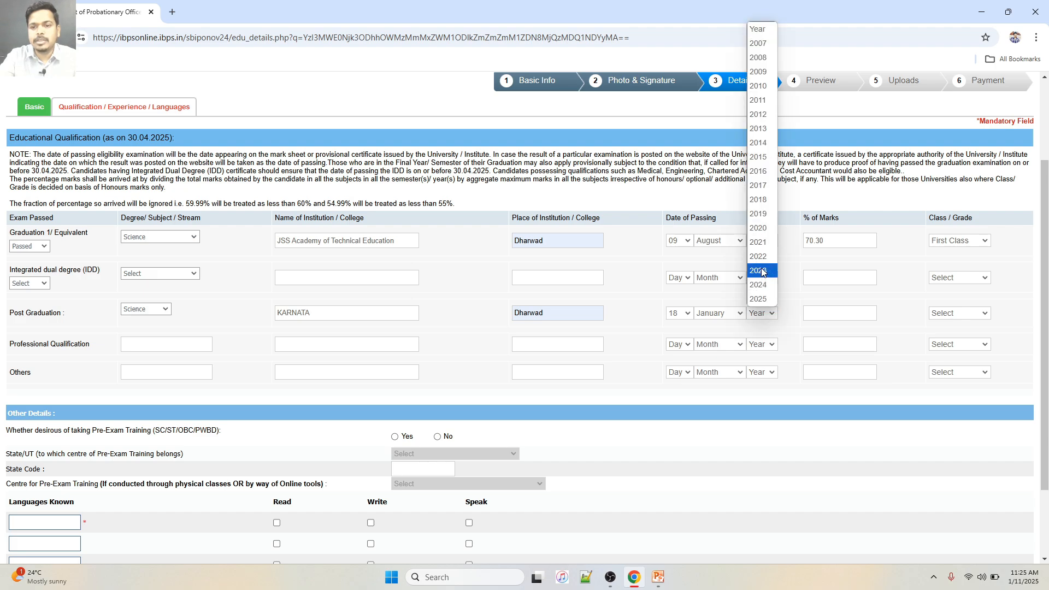
left_click(760, 228)
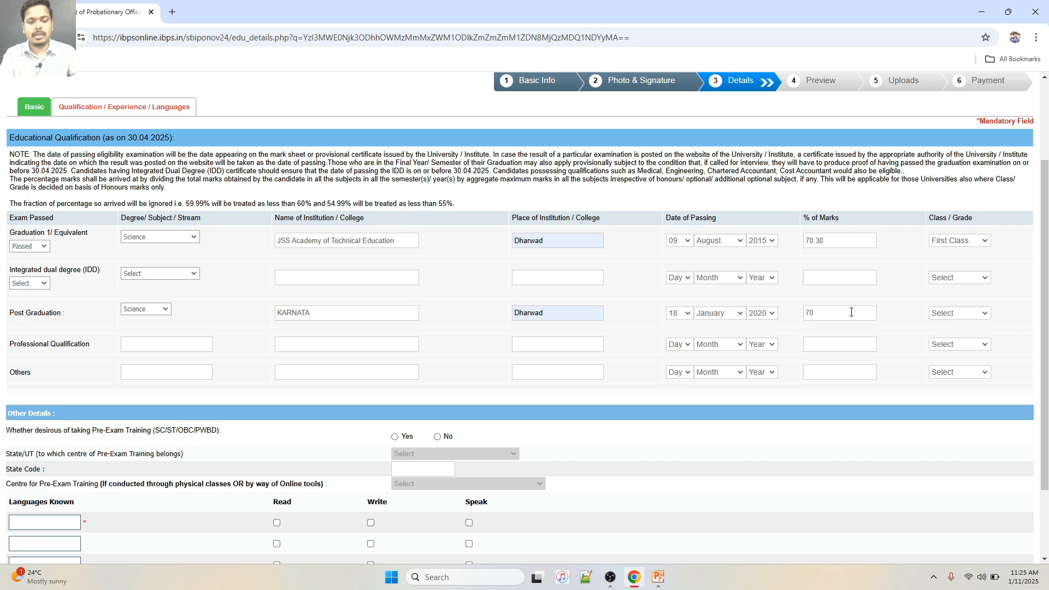
left_click(851, 312)
type("70.30")
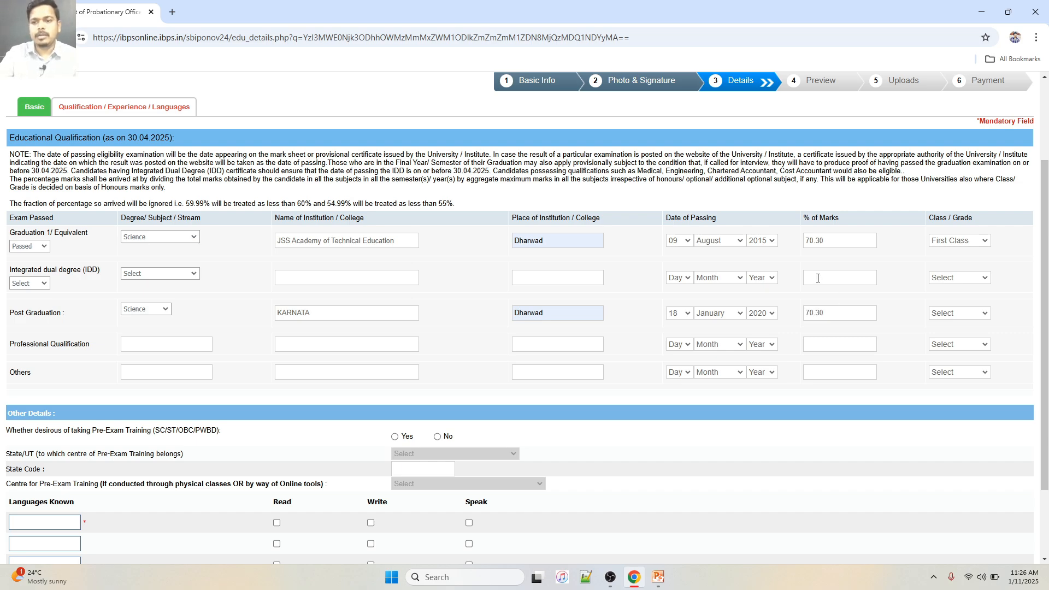
left_click(971, 315)
left_click(961, 342)
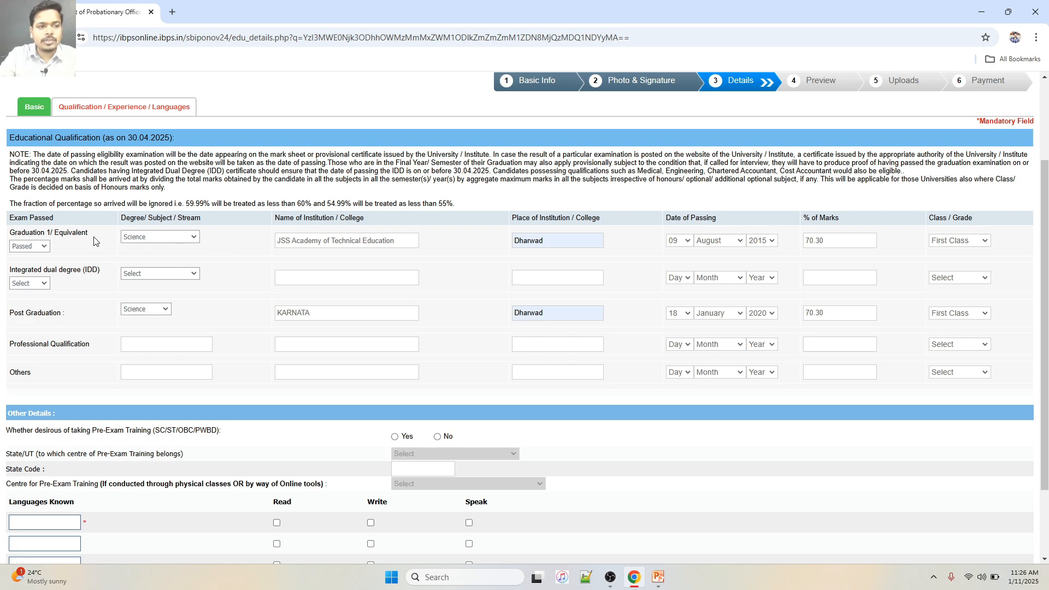
Set pre-exam training to No and enter Hindi as the second known language
scroll(180, 241, "down", 2)
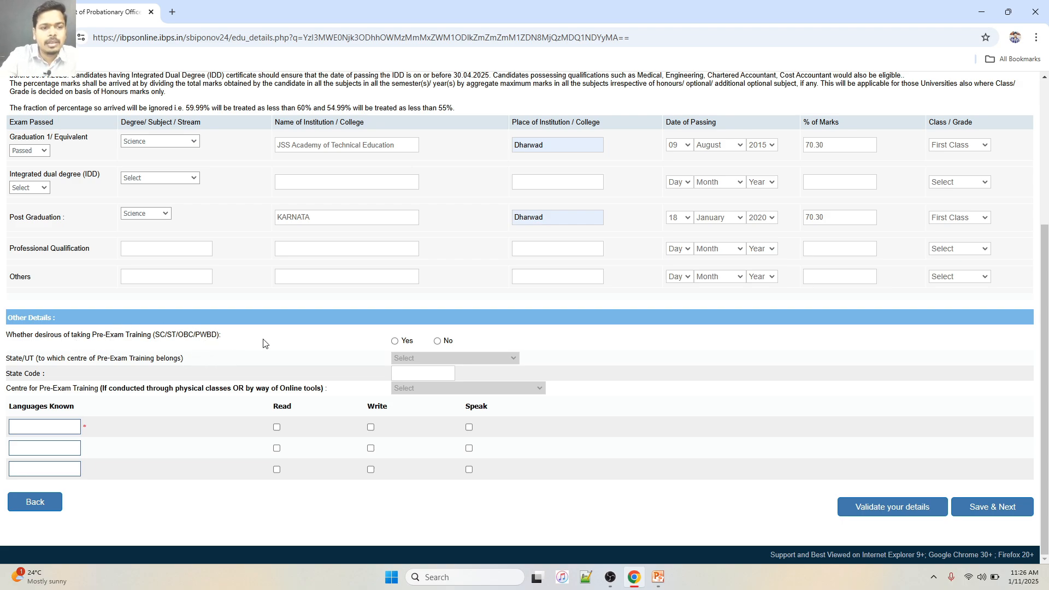
left_click(395, 342)
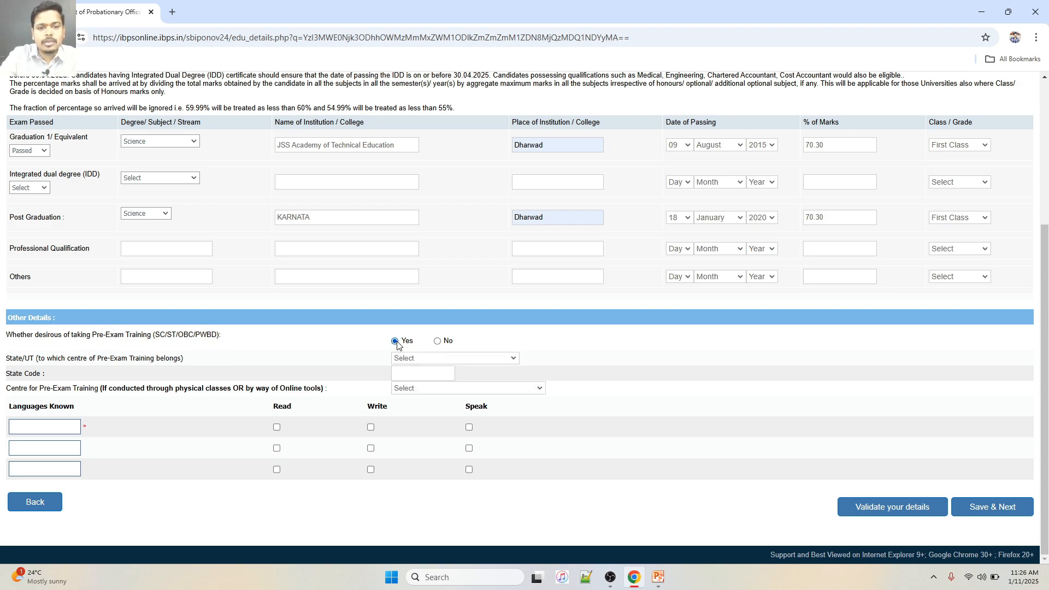
left_click(437, 341)
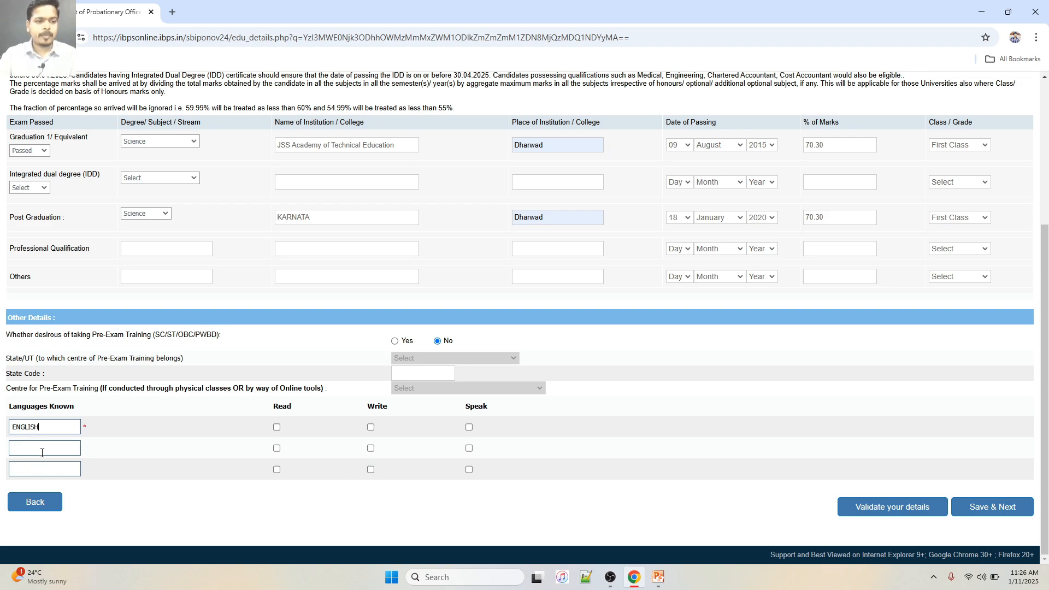
left_click(42, 454)
type("HINDI")
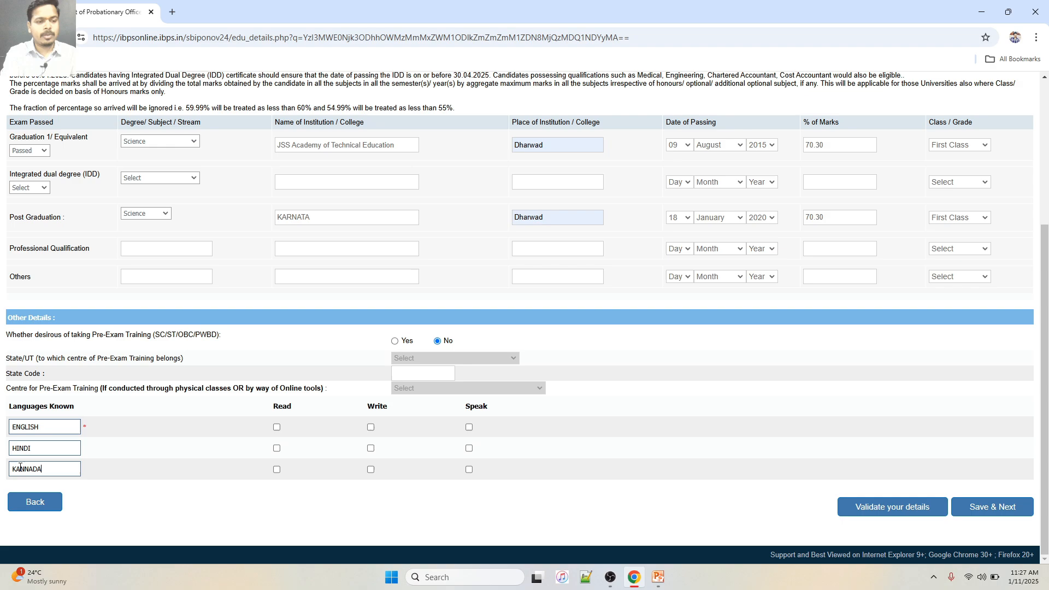
Mark English, Hindi and Kannada as read, written and spoken
left_click(277, 428)
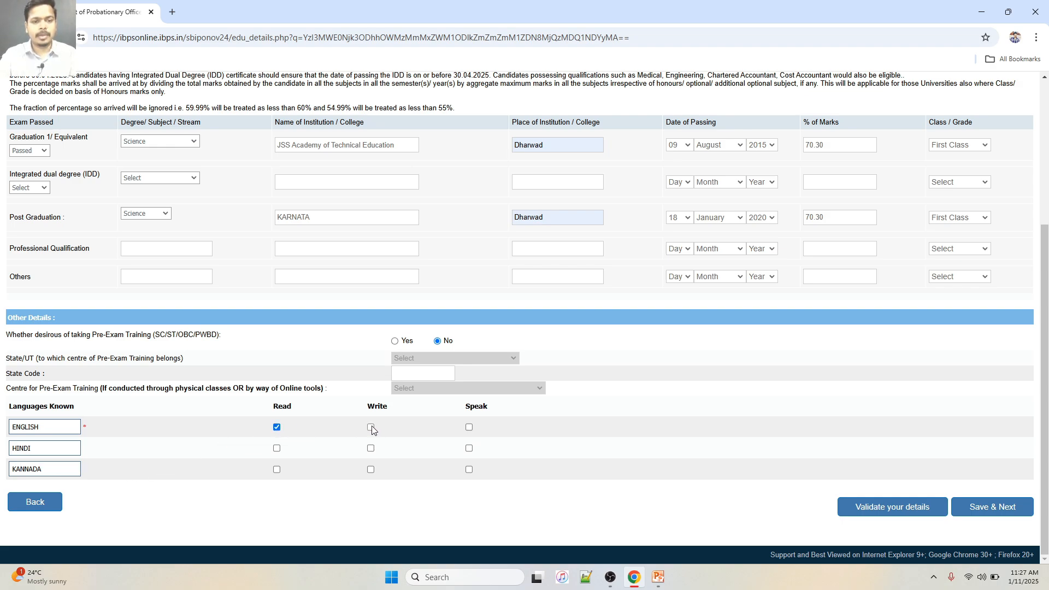
left_click(371, 428)
left_click(470, 429)
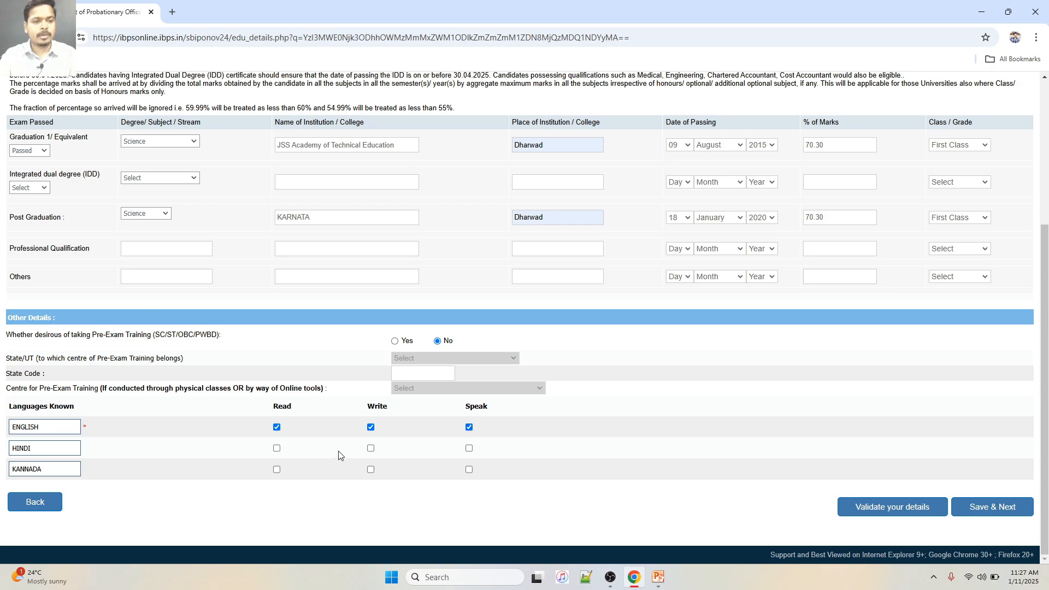
left_click(276, 449)
left_click(371, 449)
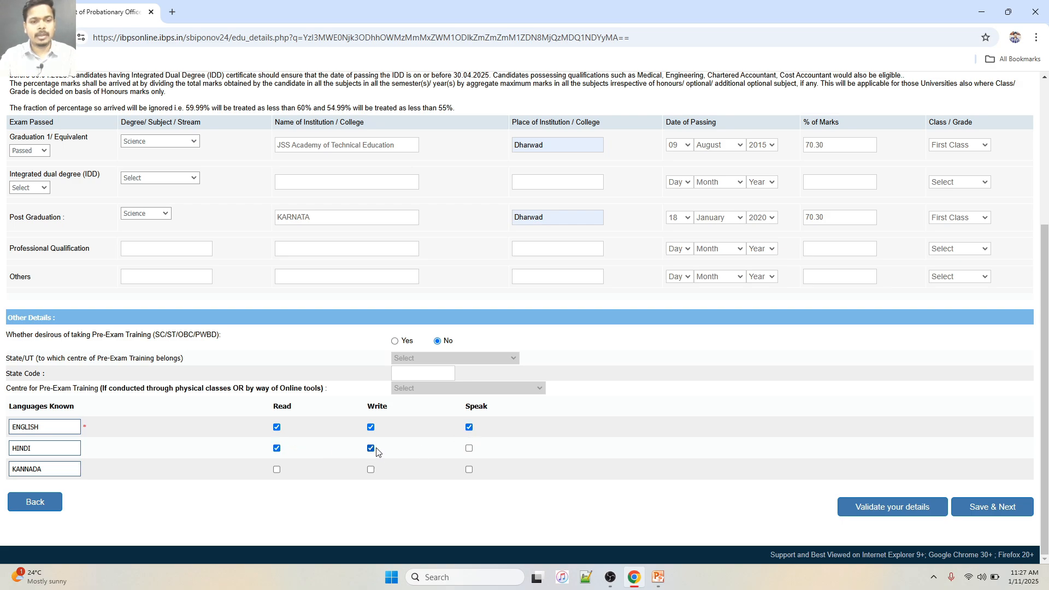
left_click(470, 449)
left_click(277, 470)
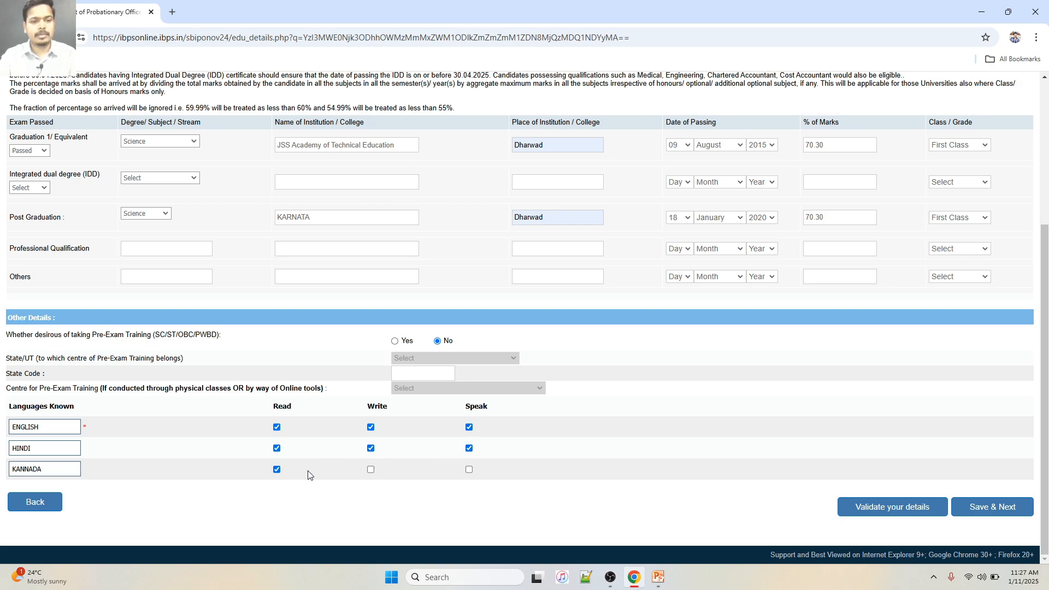
left_click(371, 470)
left_click(469, 472)
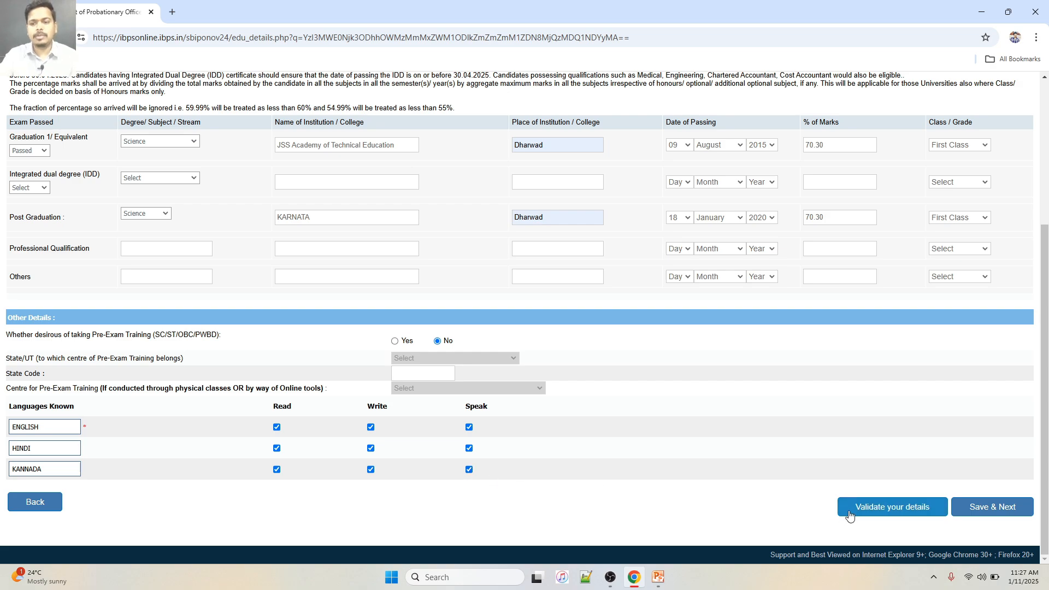
Validate the education details, dismiss the success message, and save to reach the preview
left_click(907, 514)
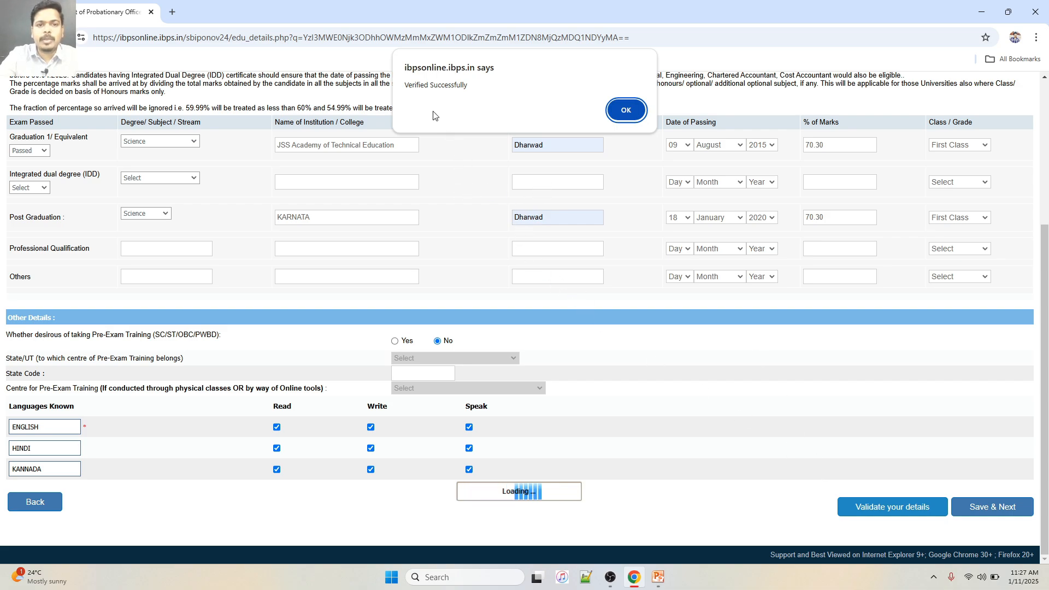
left_click(623, 110)
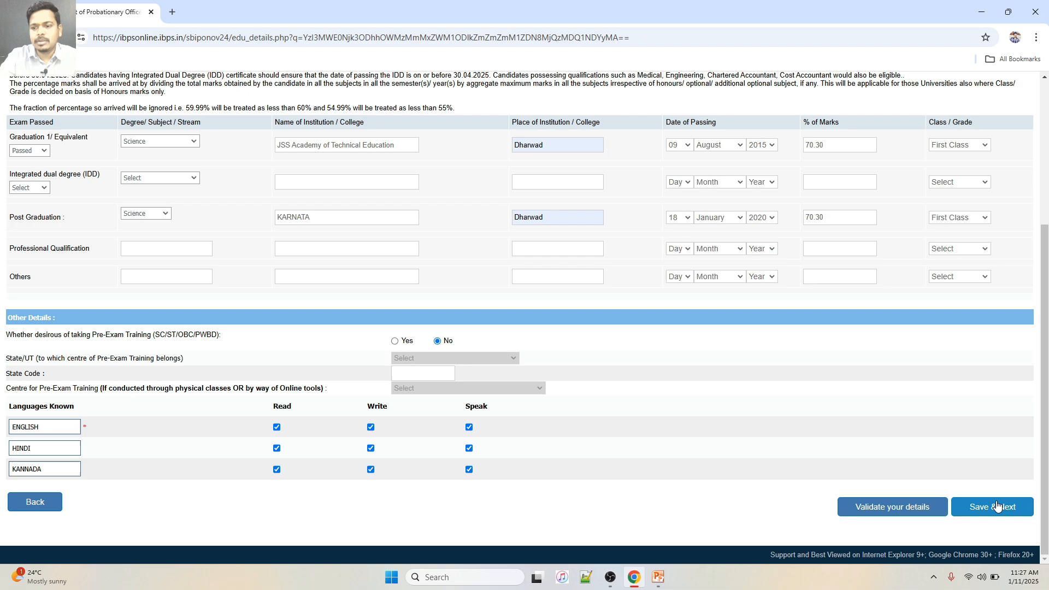
left_click(999, 506)
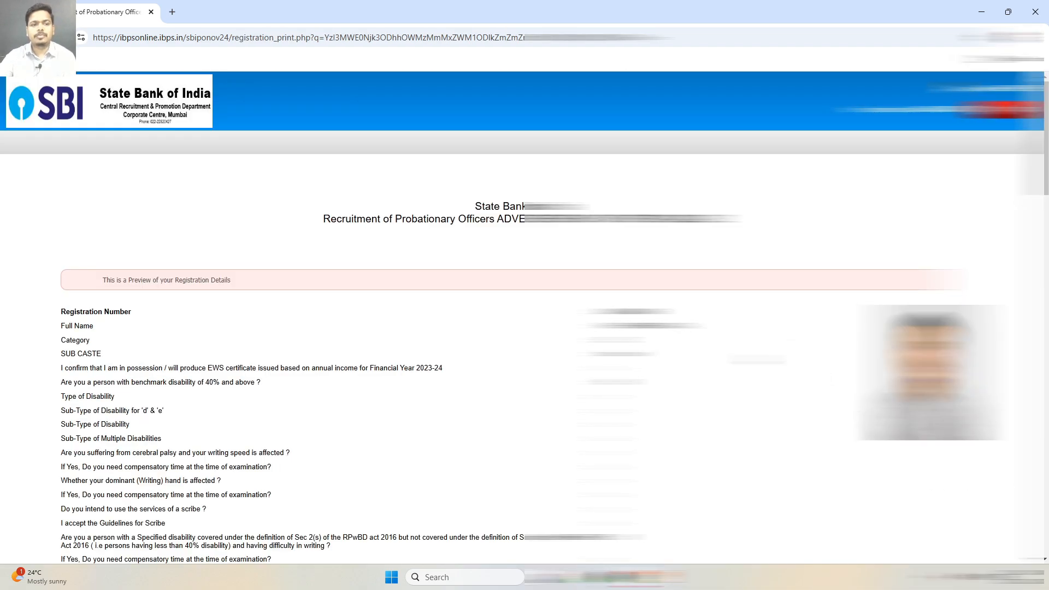
Scroll through the registration preview down to the Declaration section
scroll(524, 317, "down", 2)
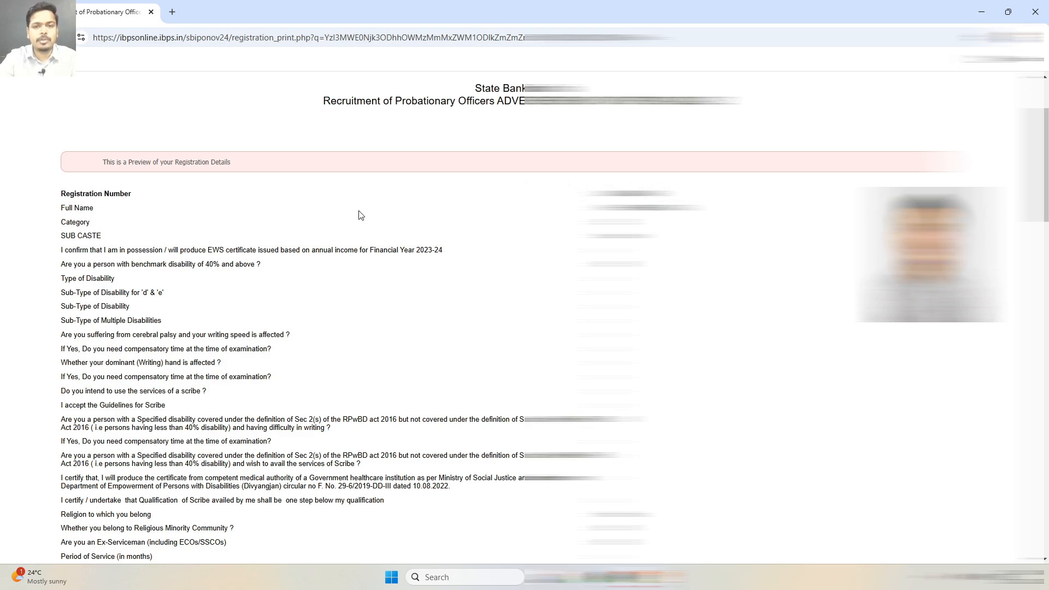
scroll(360, 213, "down", 10)
scroll(360, 209, "down", 15)
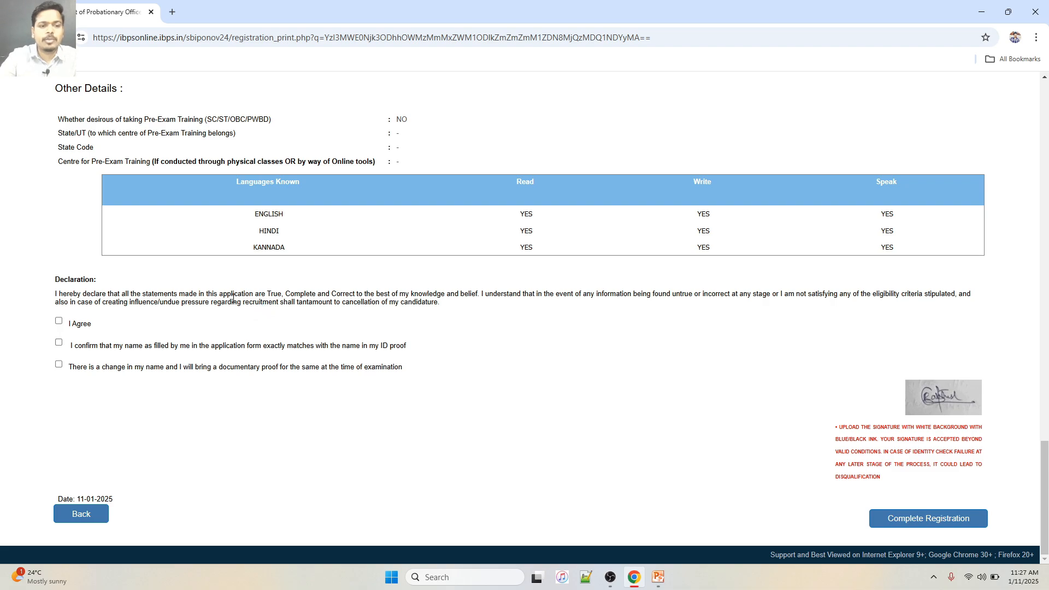
Tick the I Agree, name-match and name-change declaration checkboxes
left_click(58, 321)
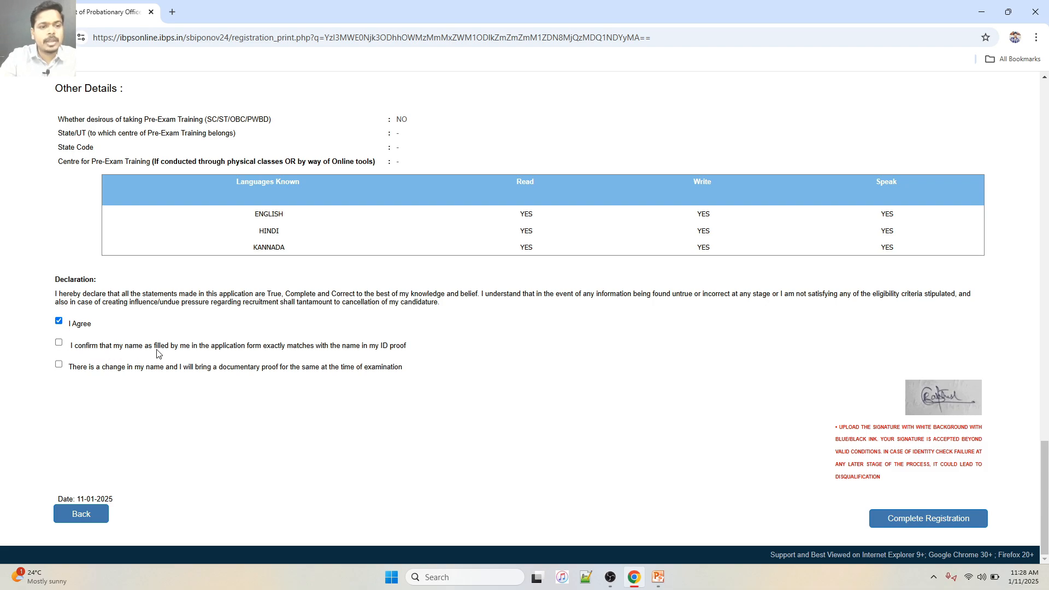
left_click(59, 344)
left_click(58, 364)
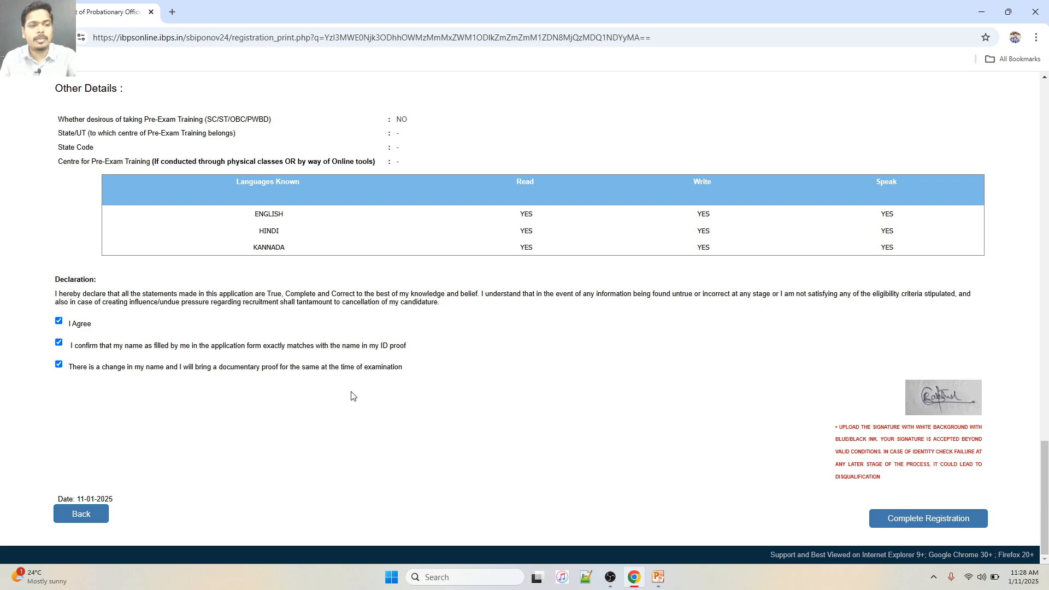
scroll(352, 396, "up", 1)
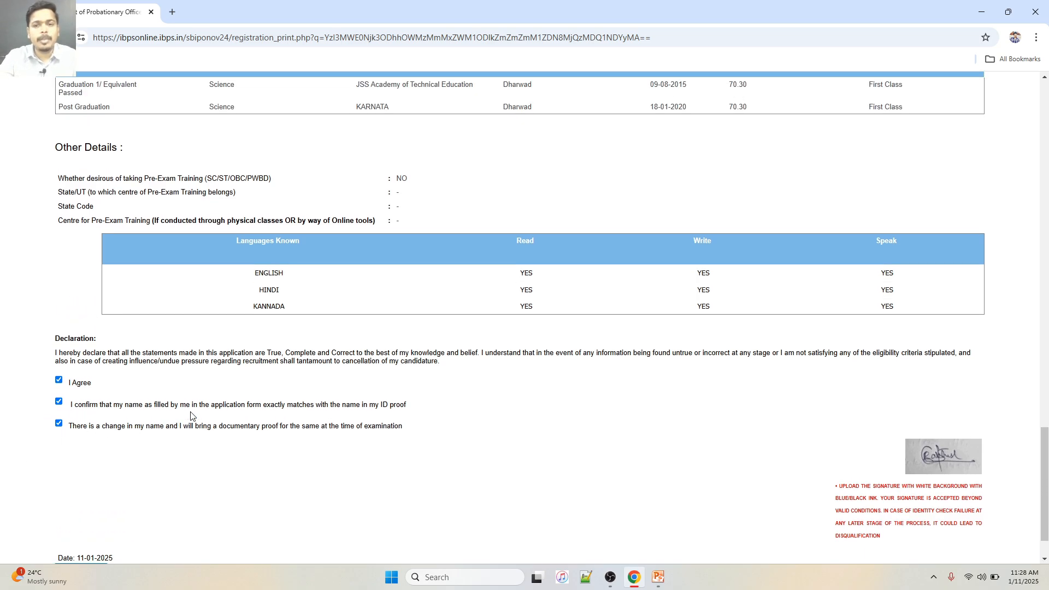
scroll(194, 416, "down", 1)
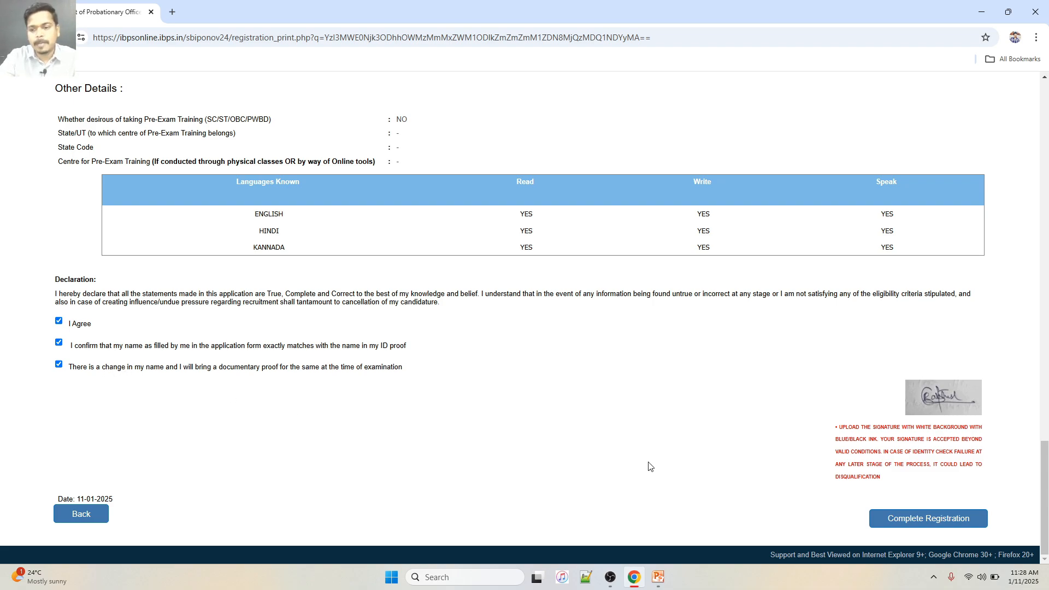
Untick the name-change statement, then complete the registration and confirm both alerts
left_click(902, 519)
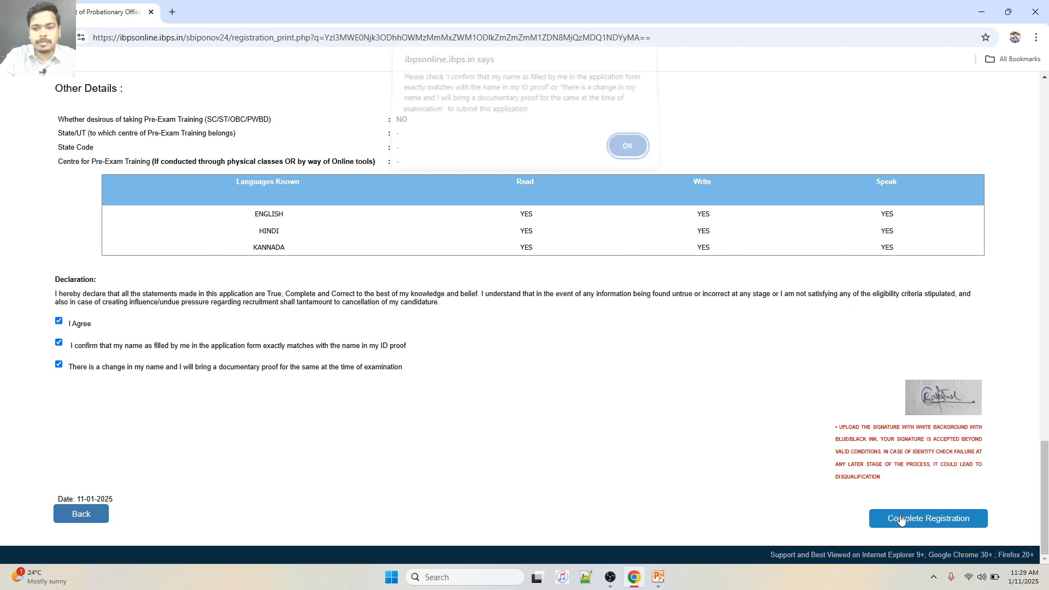
left_click(631, 158)
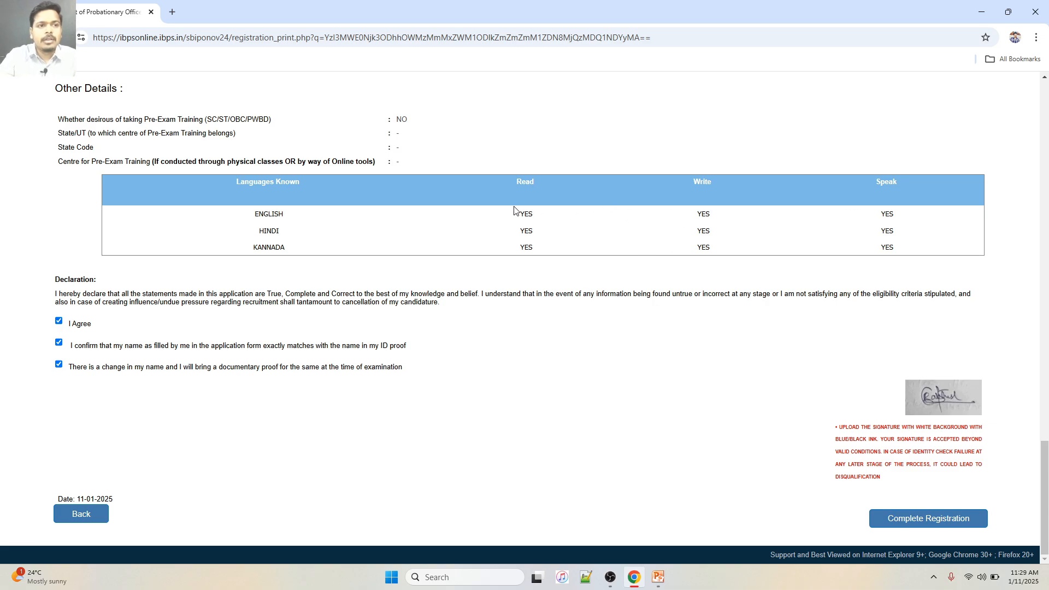
left_click(934, 521)
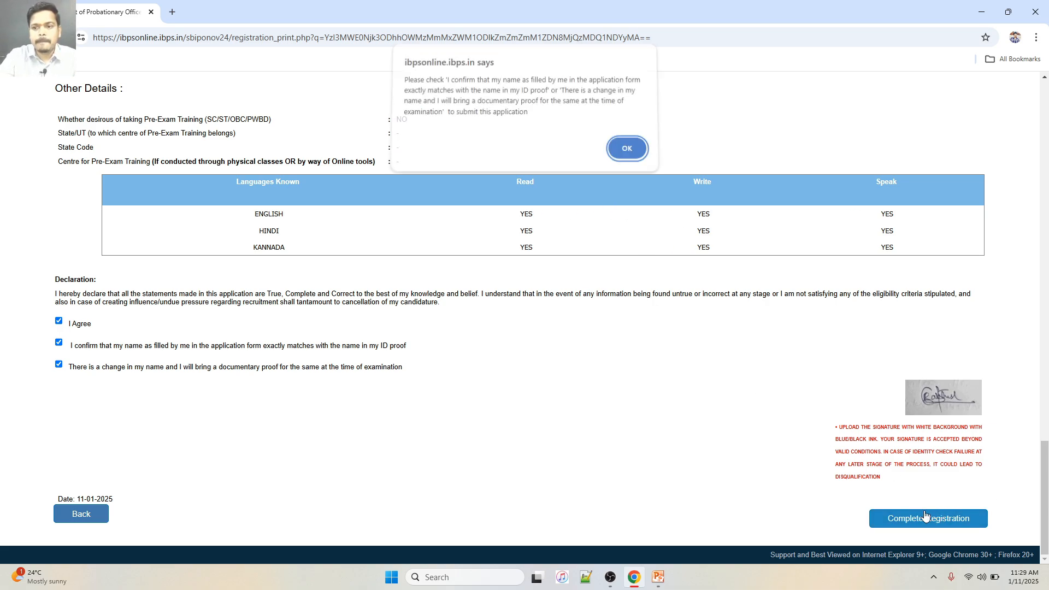
left_click(617, 153)
left_click(59, 364)
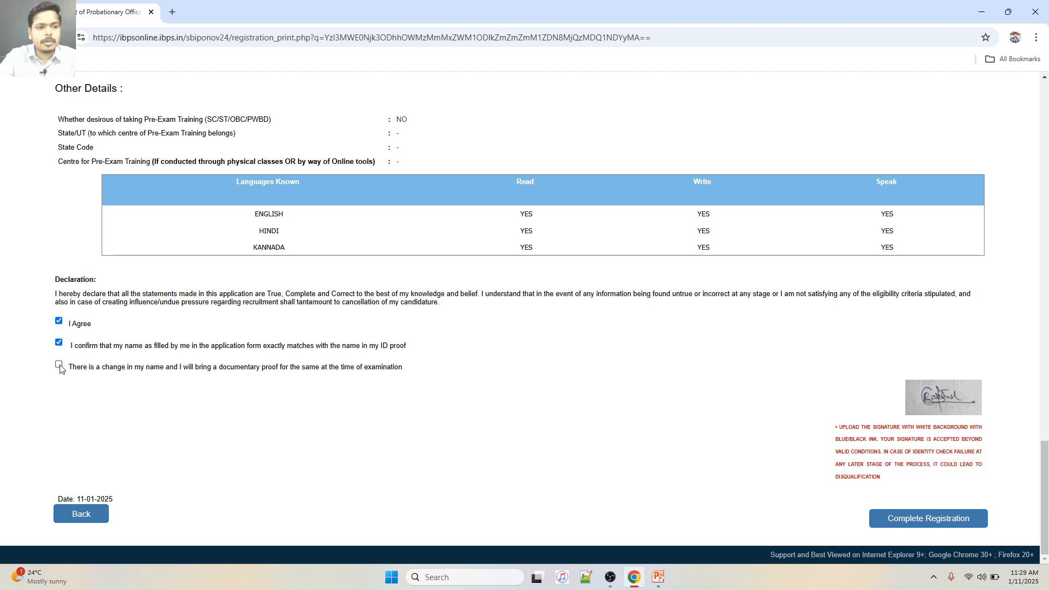
left_click(884, 521)
left_click(586, 131)
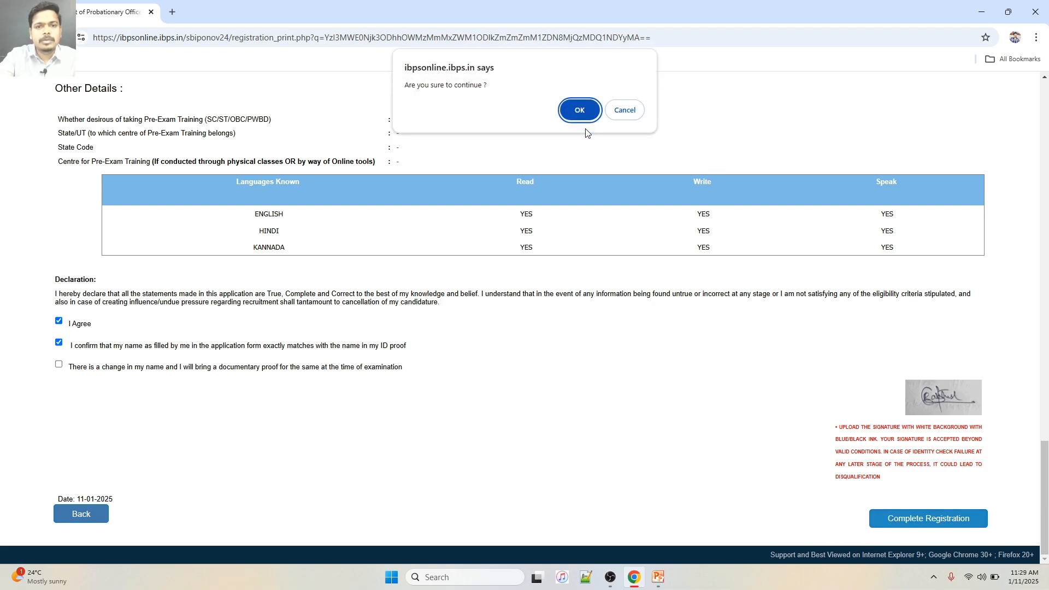
left_click(580, 110)
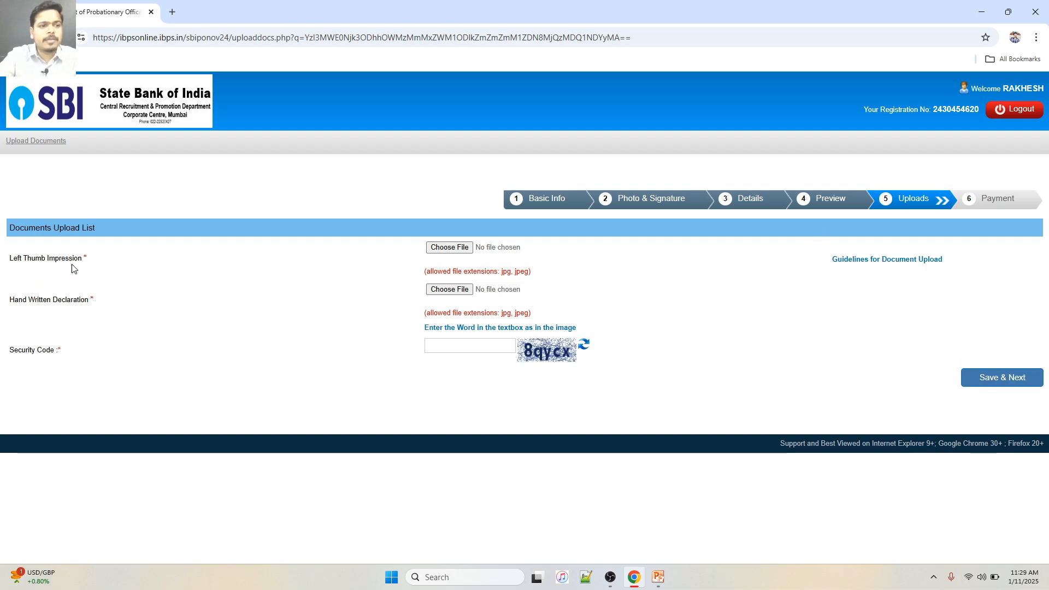
Upload IMG_20241227_131547 as the left thumb impression and accept its preview
left_click(444, 250)
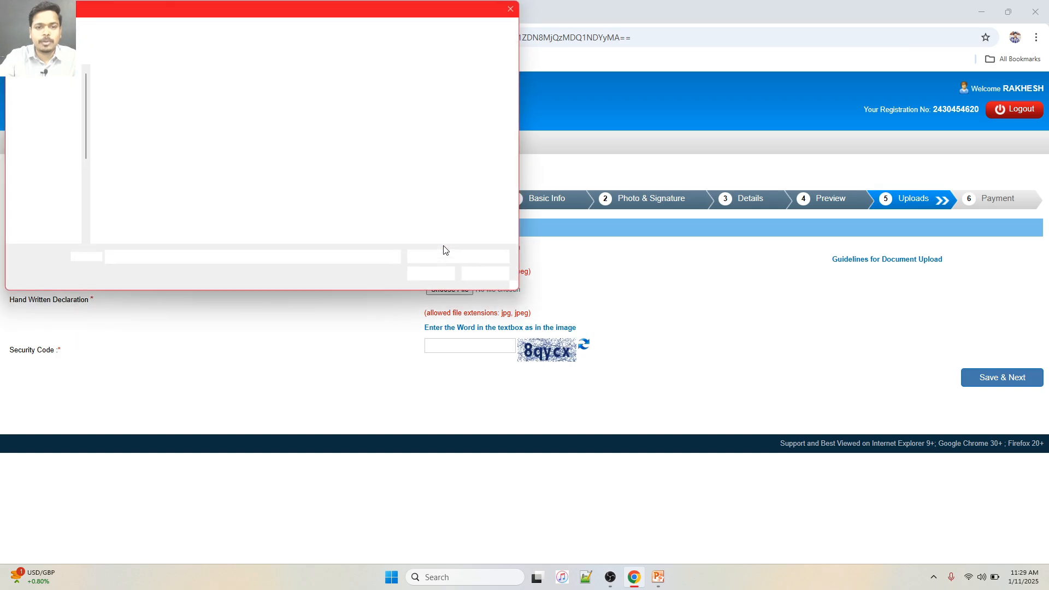
left_click(252, 112)
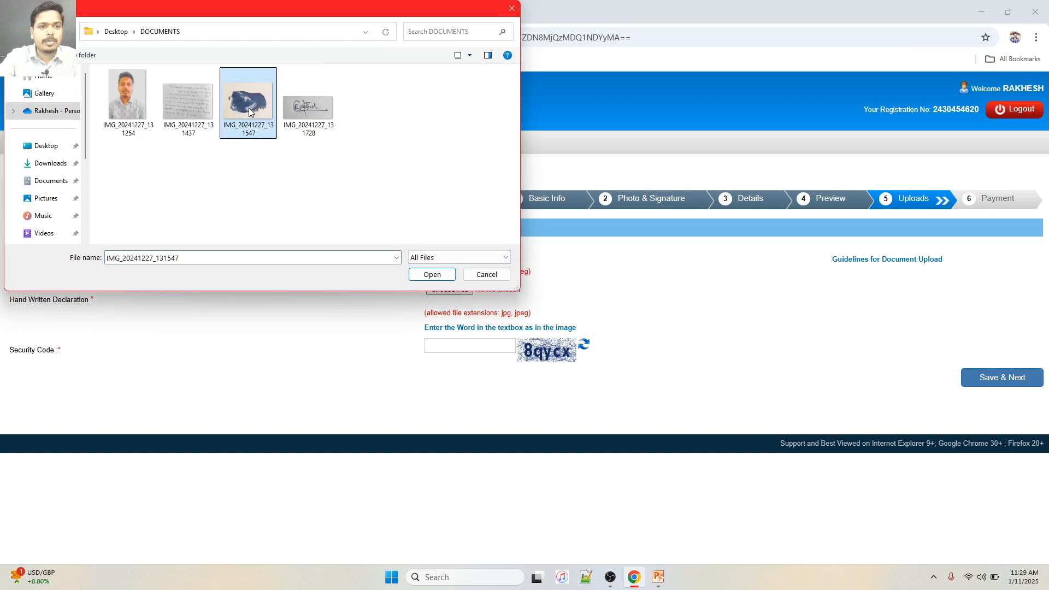
left_click(431, 274)
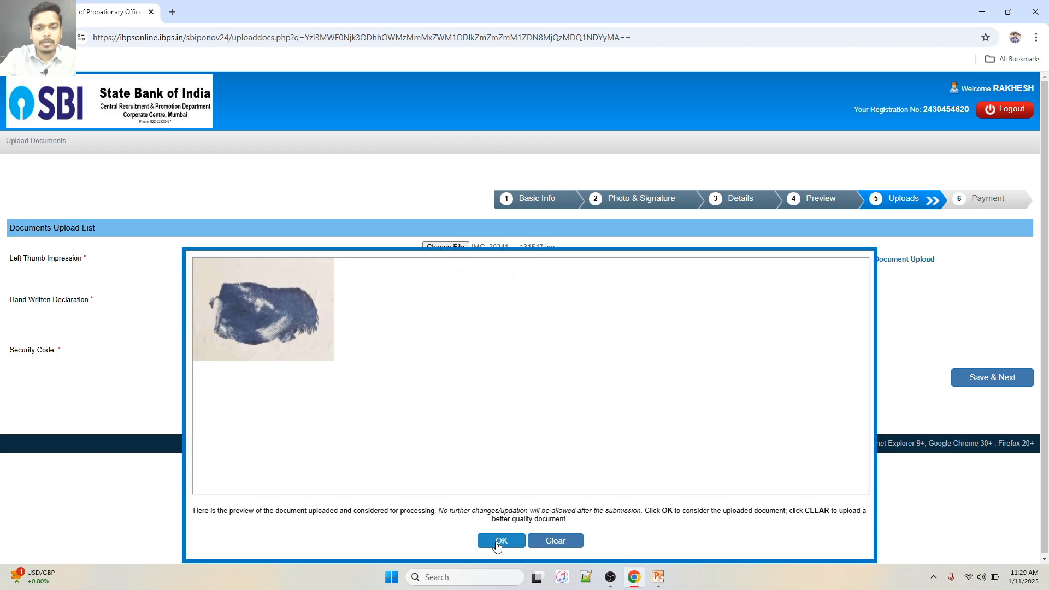
left_click(497, 542)
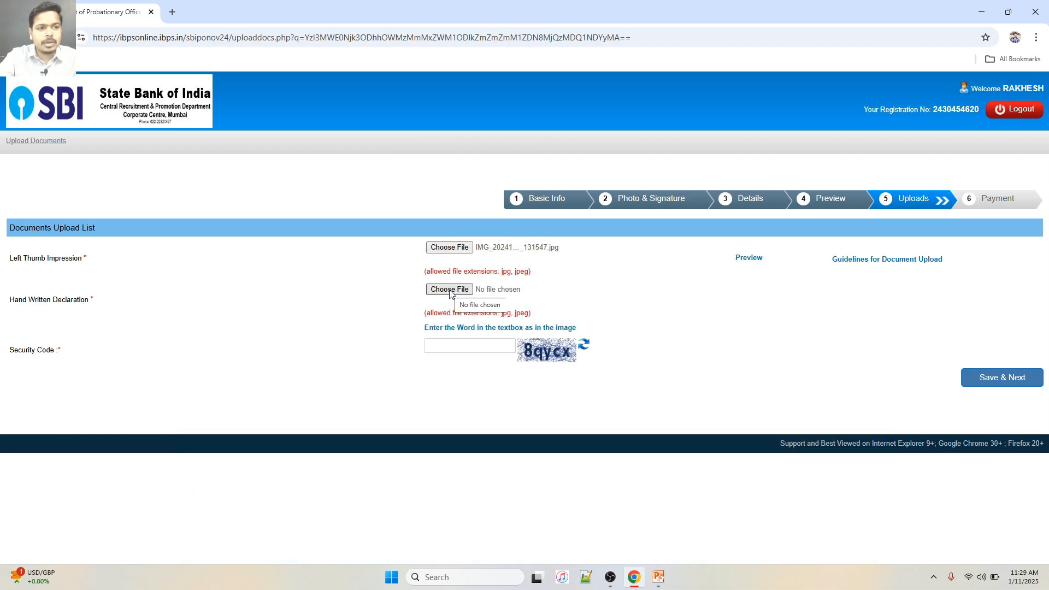
Upload IMG_20241227_131437 as the handwritten declaration and accept its preview
left_click(450, 291)
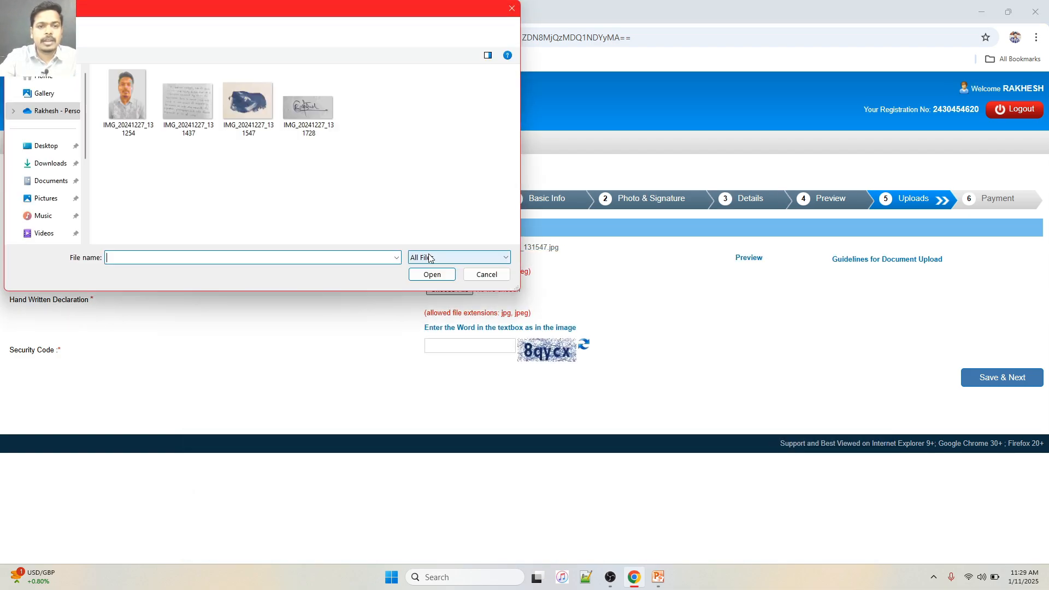
left_click(188, 102)
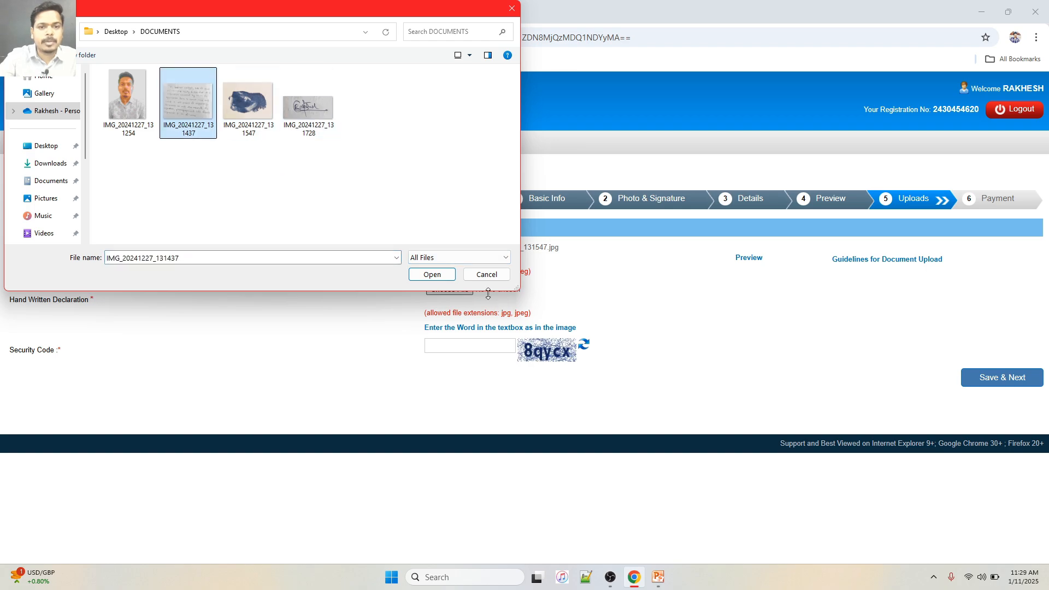
left_click(432, 275)
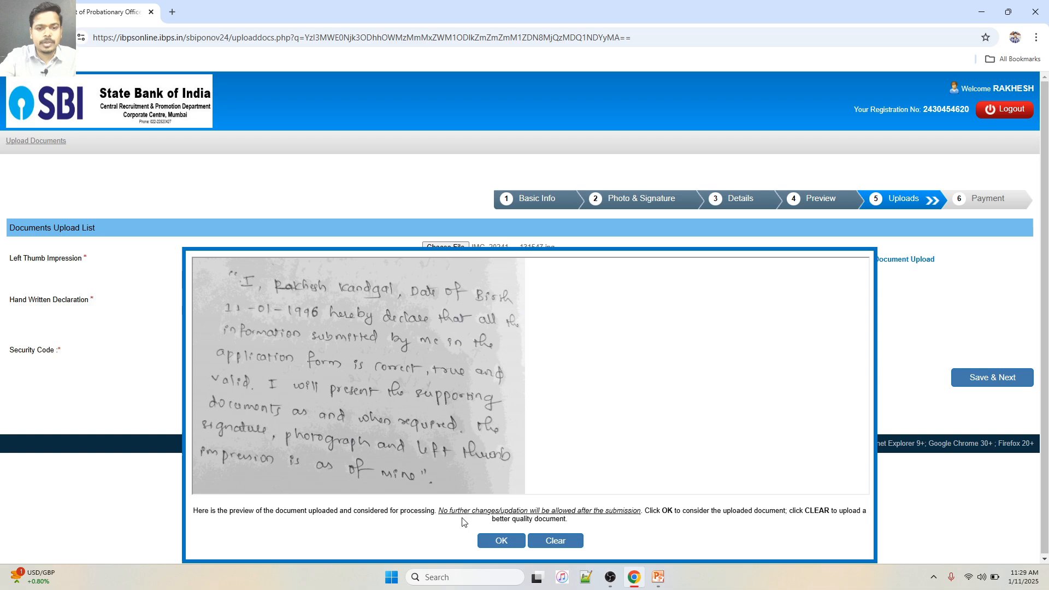
left_click(494, 541)
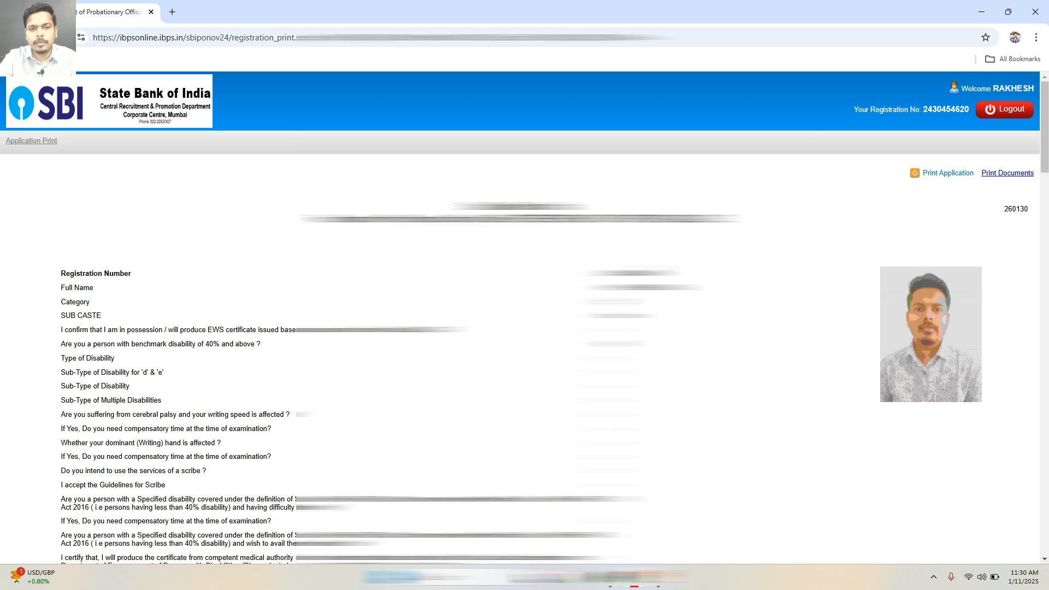
Review the Application Print page by scrolling down through it and back to the top
scroll(524, 317, "down", 20)
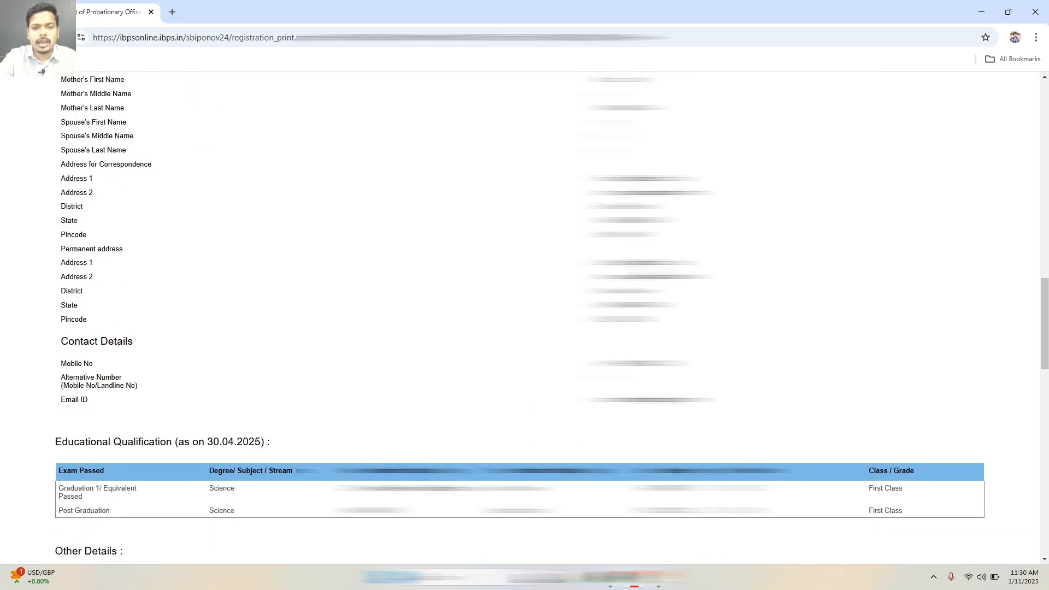
scroll(525, 317, "down", 6)
scroll(525, 317, "down", 8)
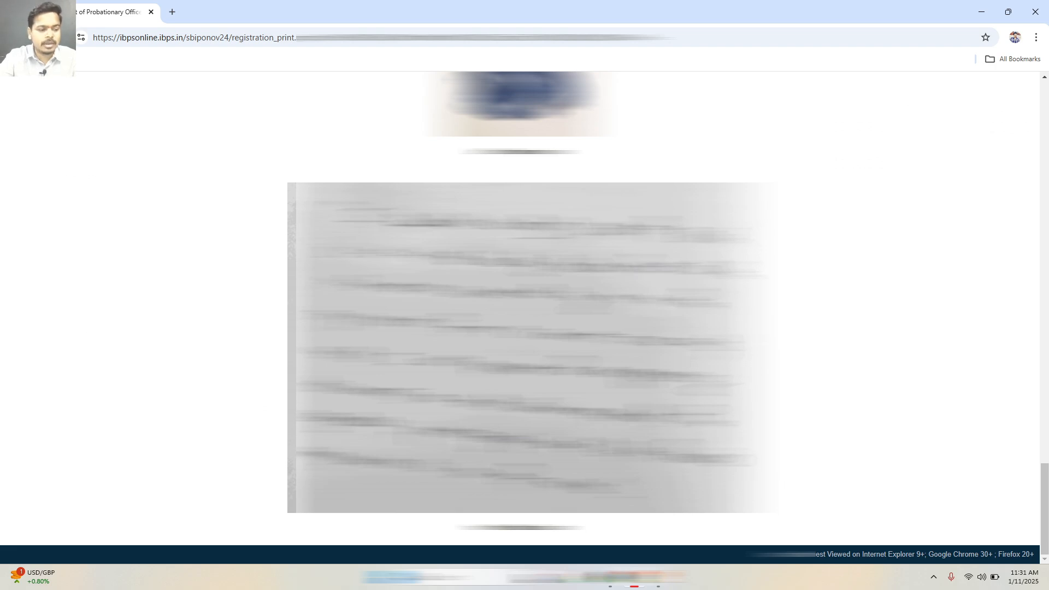
scroll(525, 317, "up", 15)
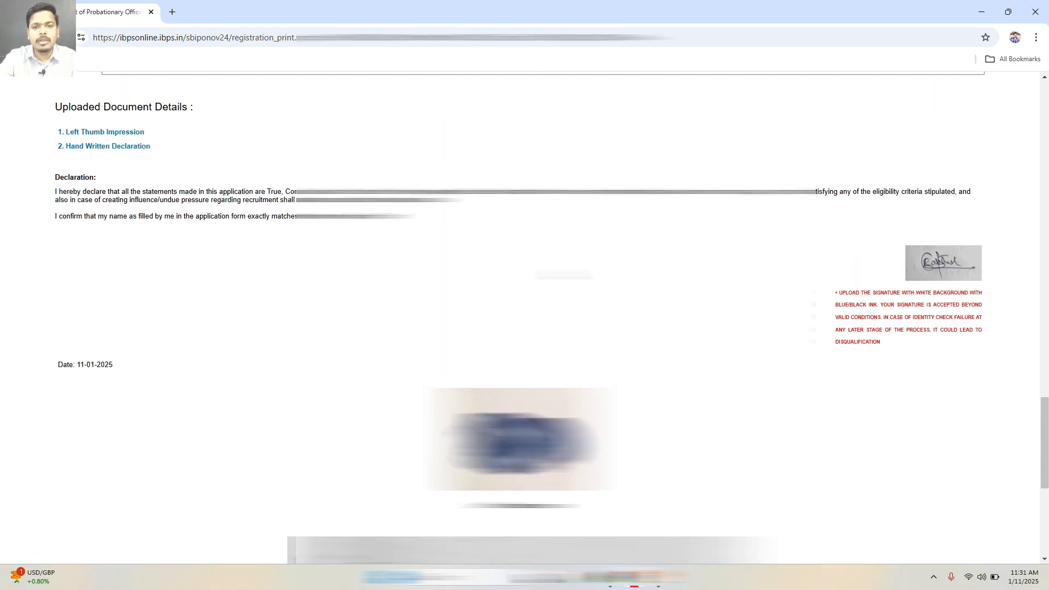
scroll(952, 212, "up", 10)
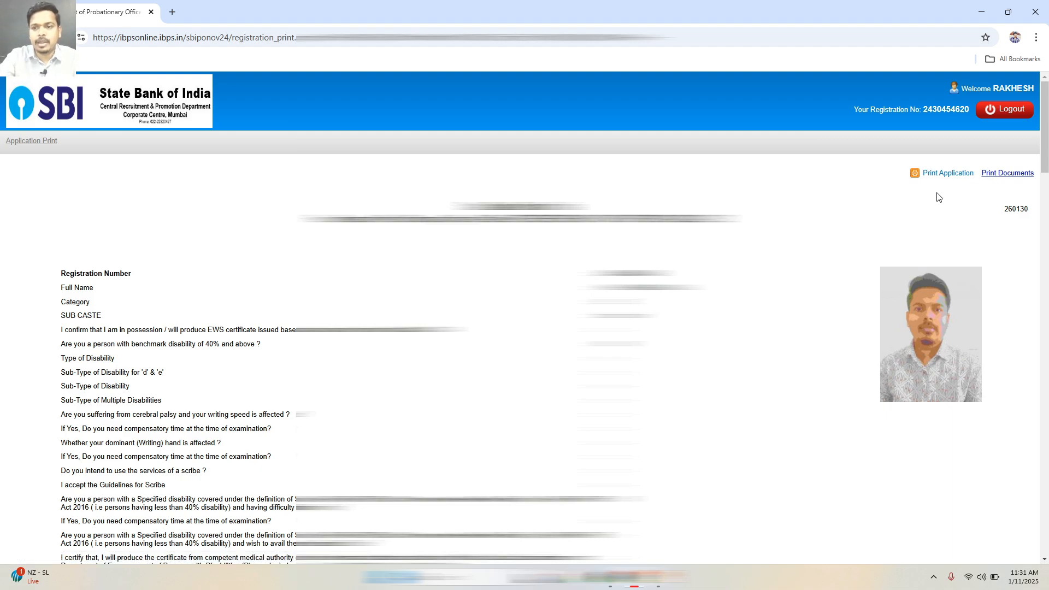
Save the application print as the PDF 'sbi po' on the Desktop and open it
left_click(945, 175)
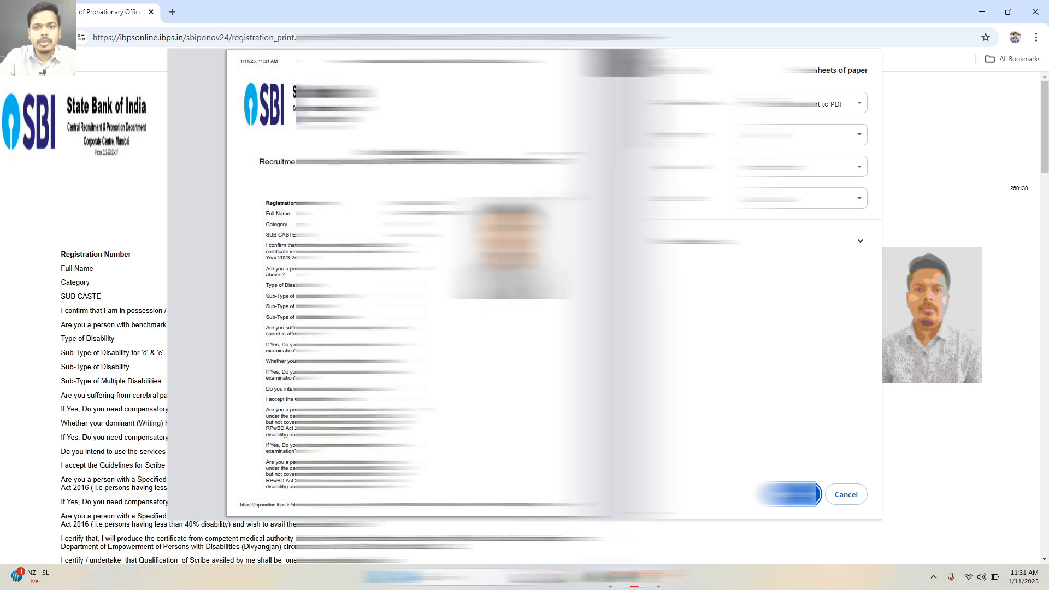
scroll(418, 284, "down", 4)
scroll(419, 284, "up", 5)
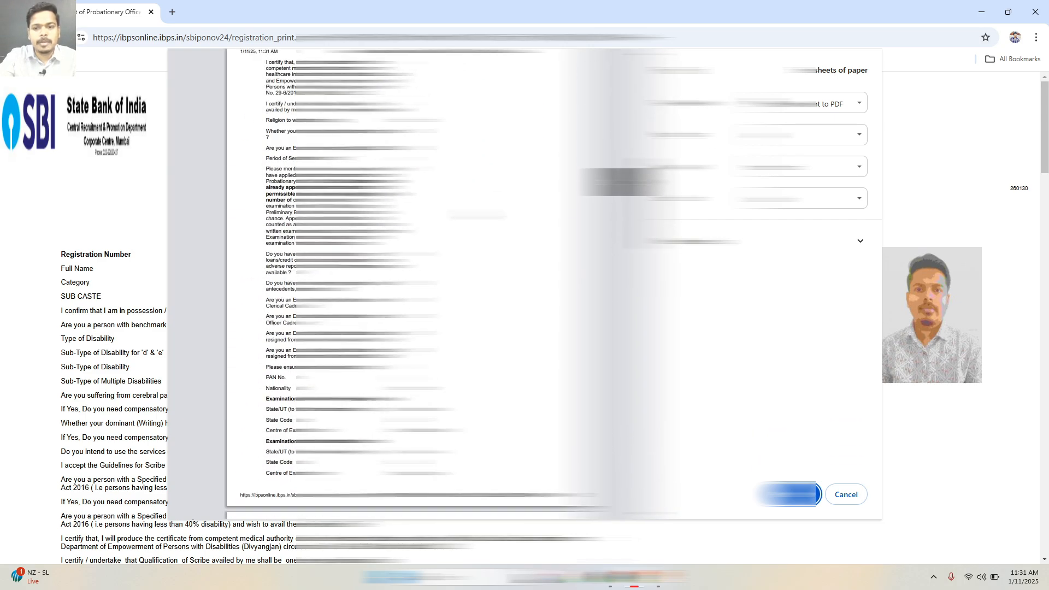
left_click(789, 494)
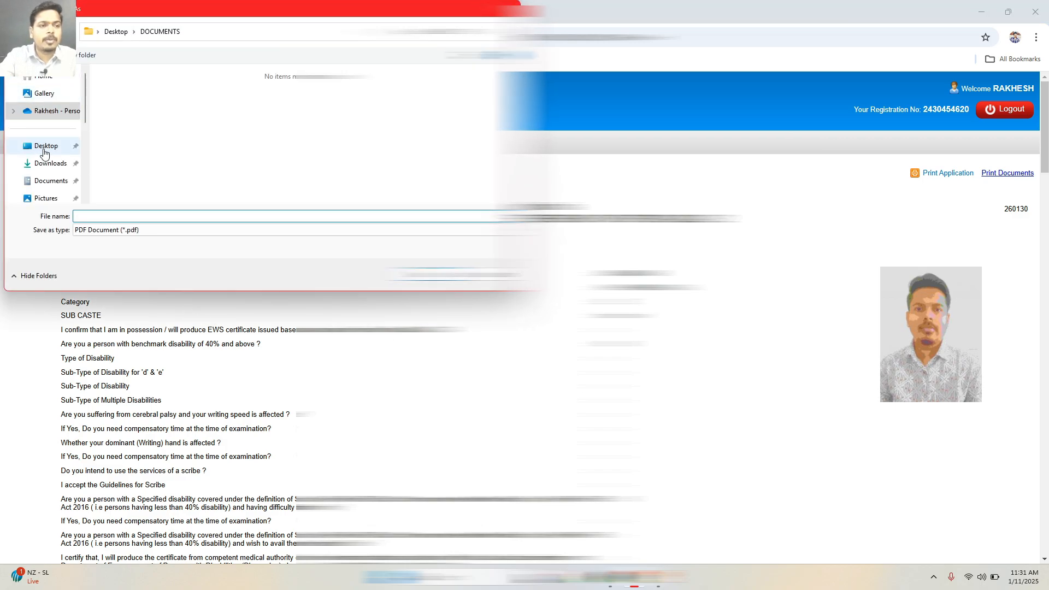
left_click(44, 147)
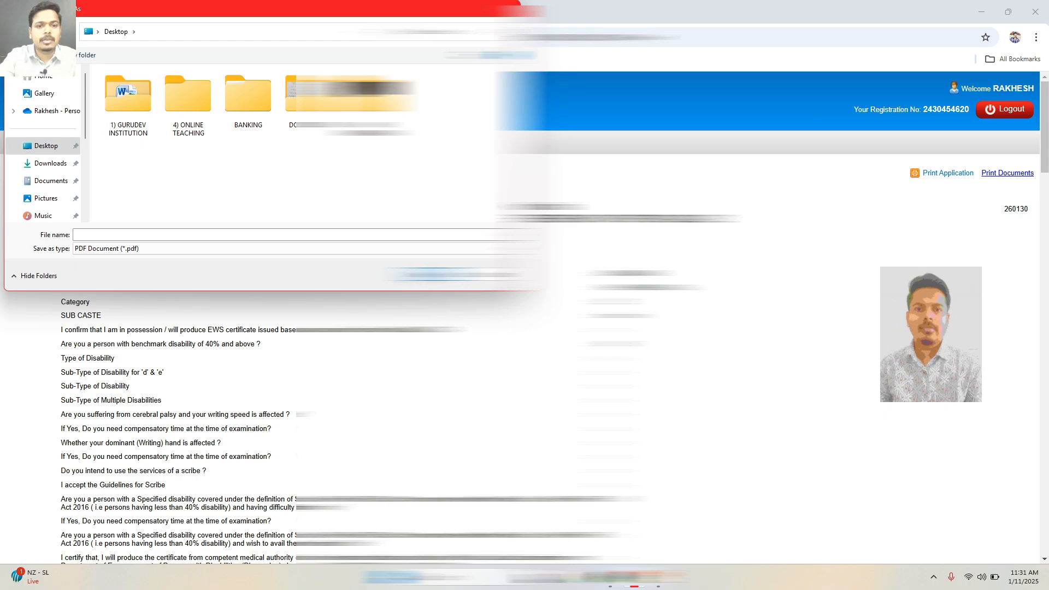
left_click(143, 235)
type("sb")
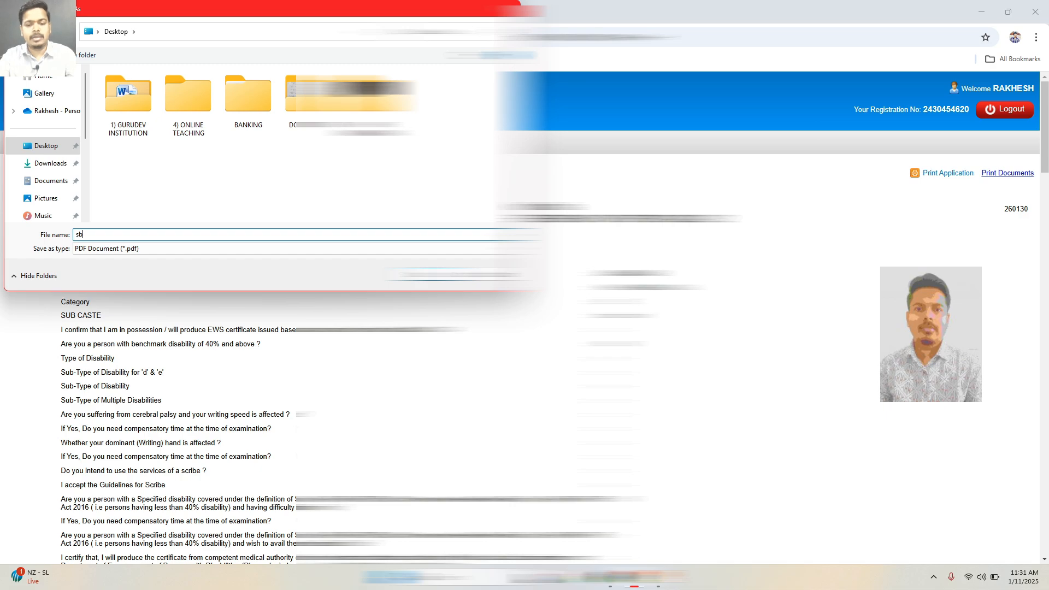
type("i po")
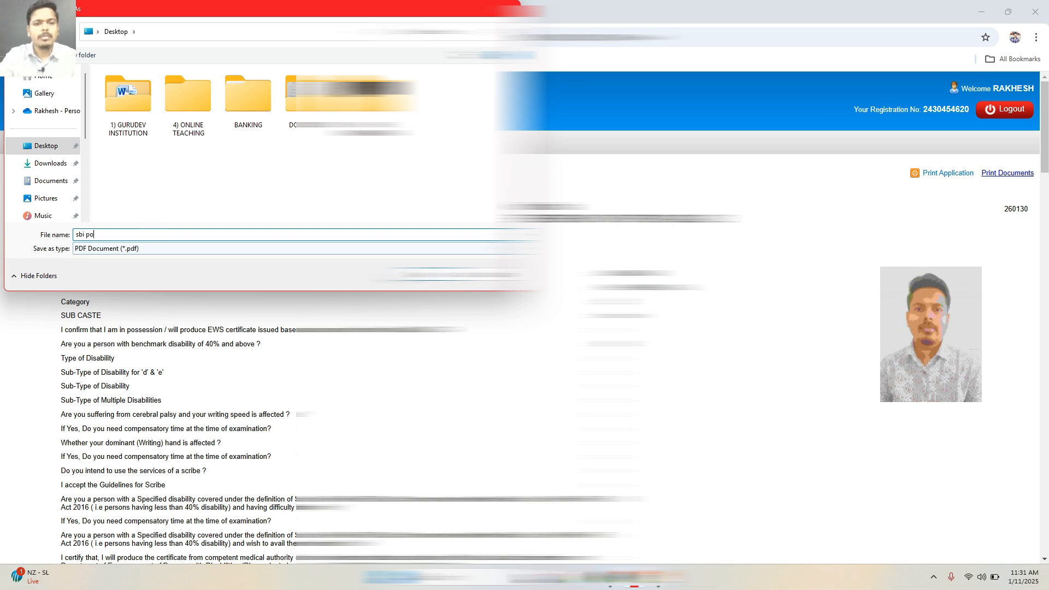
key("Return")
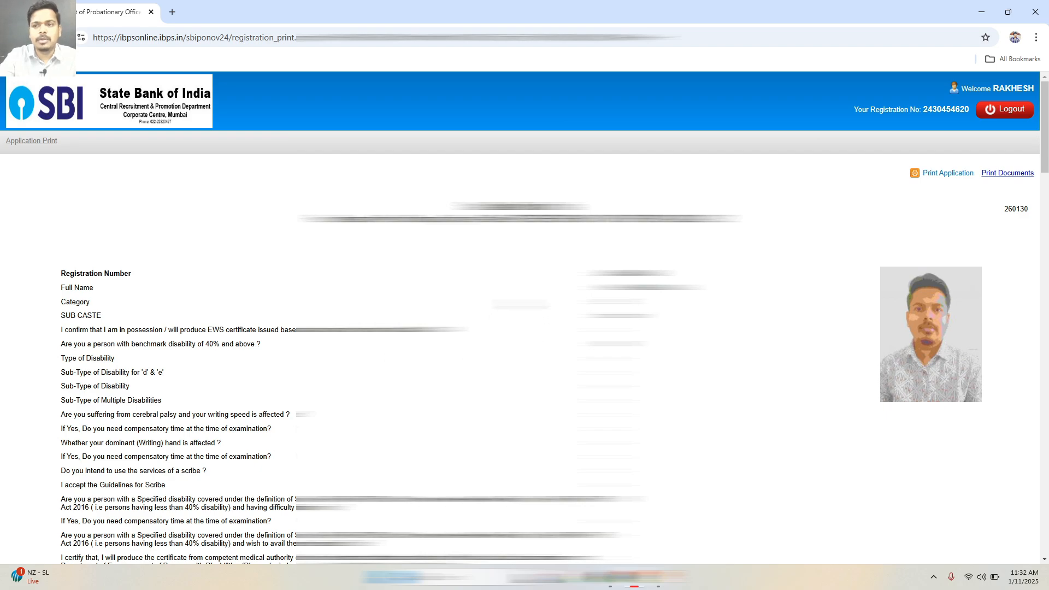
left_click(981, 12)
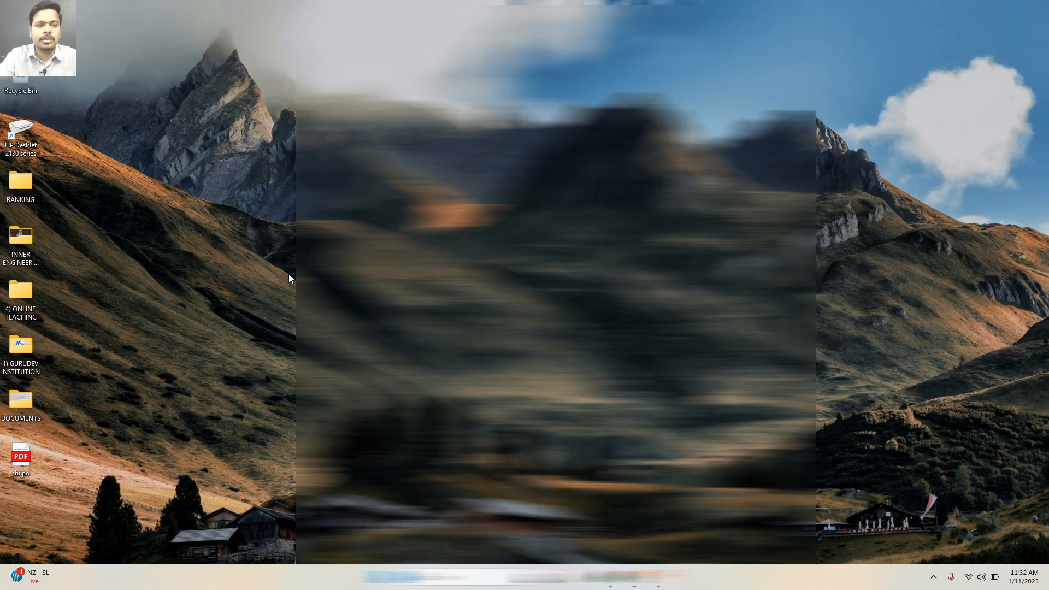
double_click(21, 449)
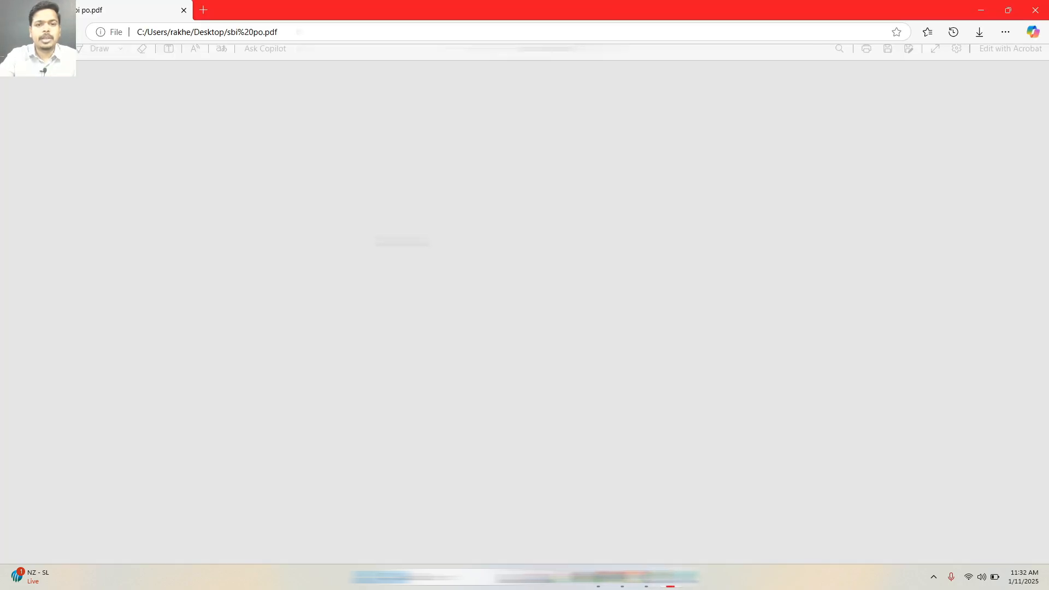